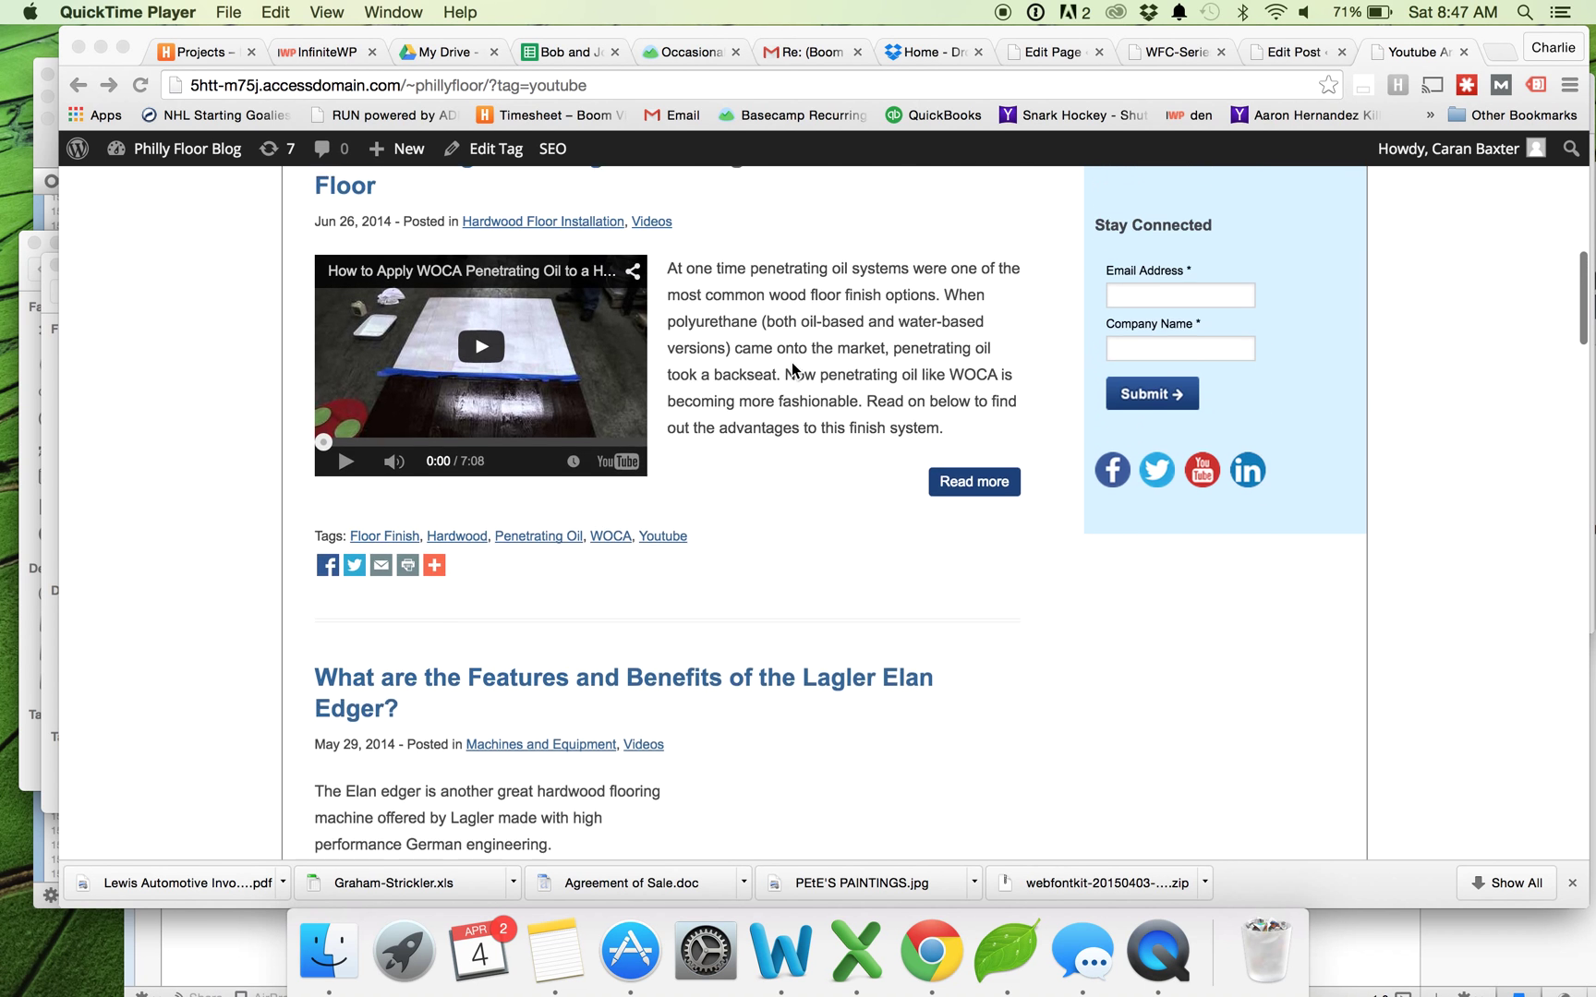
Step: On the Youtube tag archive, open 'What are the Features and Benefits of the Lagler Elan Edger?'
{"action": "scroll", "coordinate": [627, 251], "scroll_direction": "up", "scroll_amount": 12}
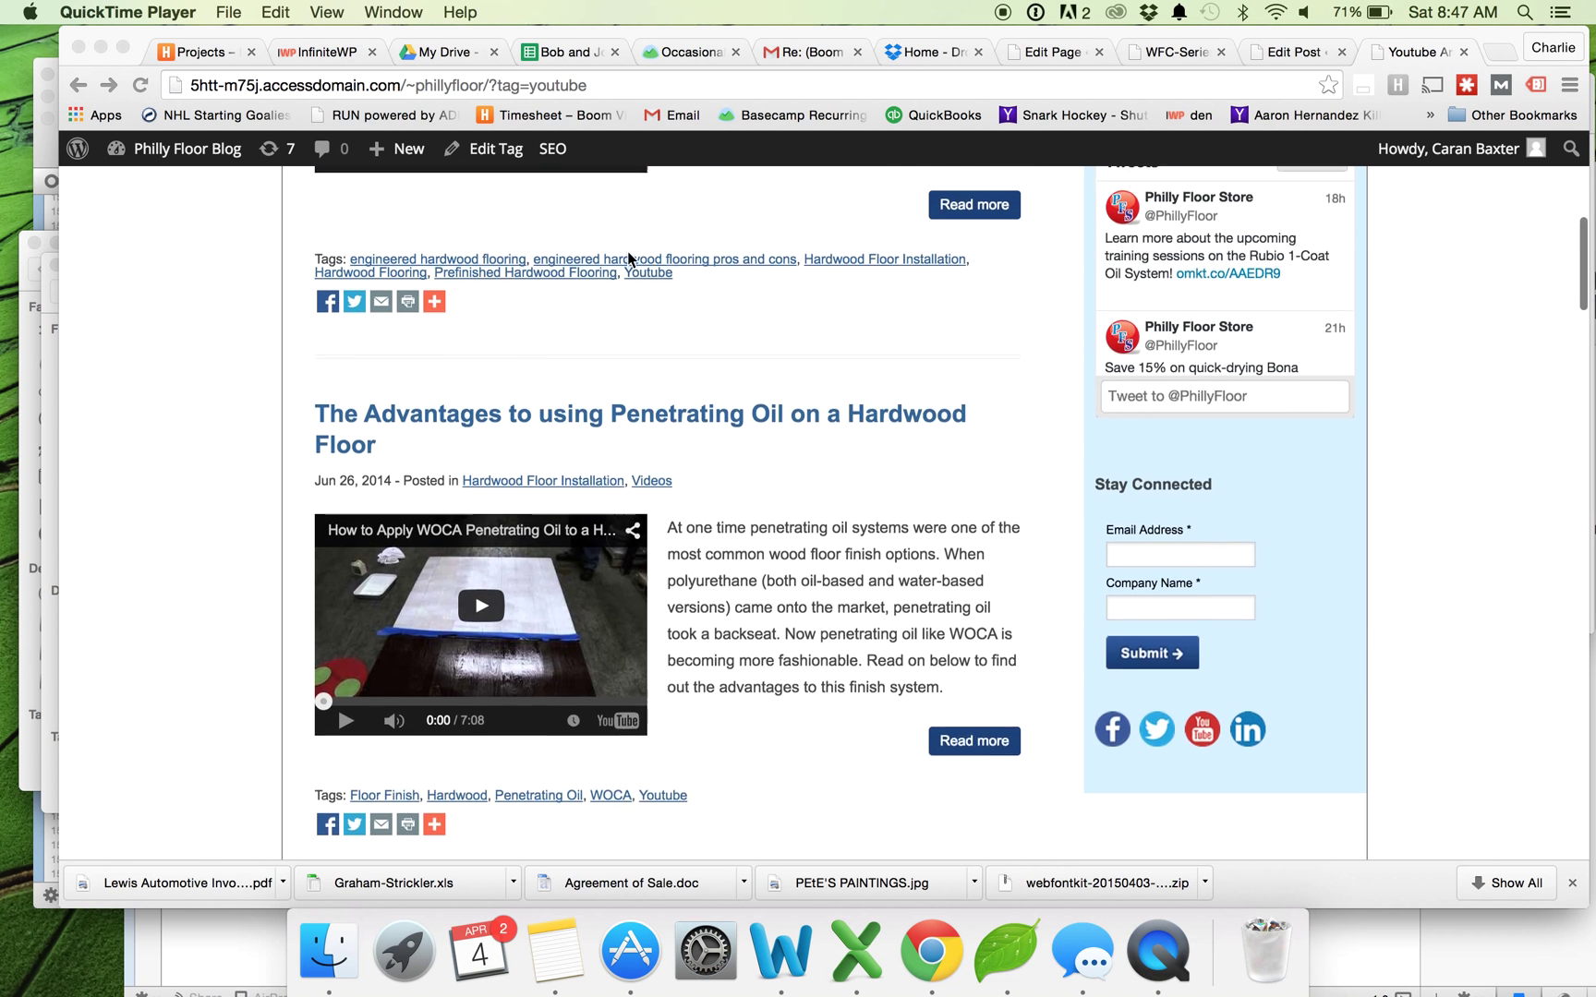
{"action": "scroll", "coordinate": [627, 250], "scroll_direction": "up", "scroll_amount": 1}
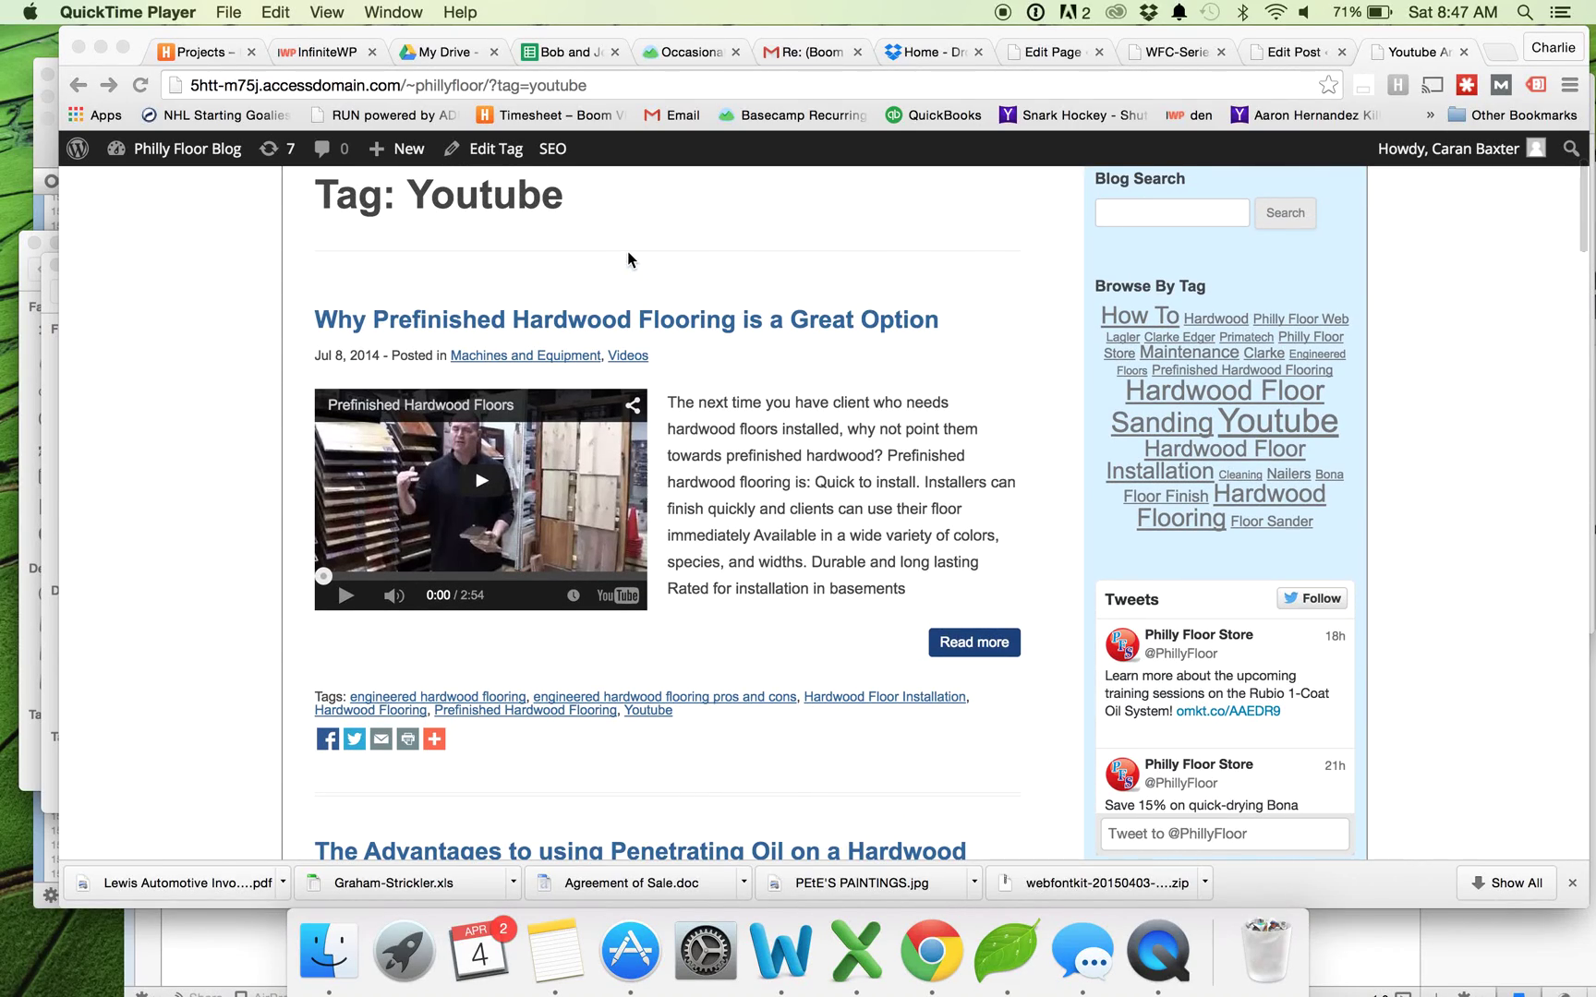
{"action": "scroll", "coordinate": [747, 425], "scroll_direction": "down", "scroll_amount": 1}
{"action": "scroll", "coordinate": [747, 425], "scroll_direction": "down", "scroll_amount": 10}
{"action": "scroll", "coordinate": [747, 425], "scroll_direction": "up", "scroll_amount": 13}
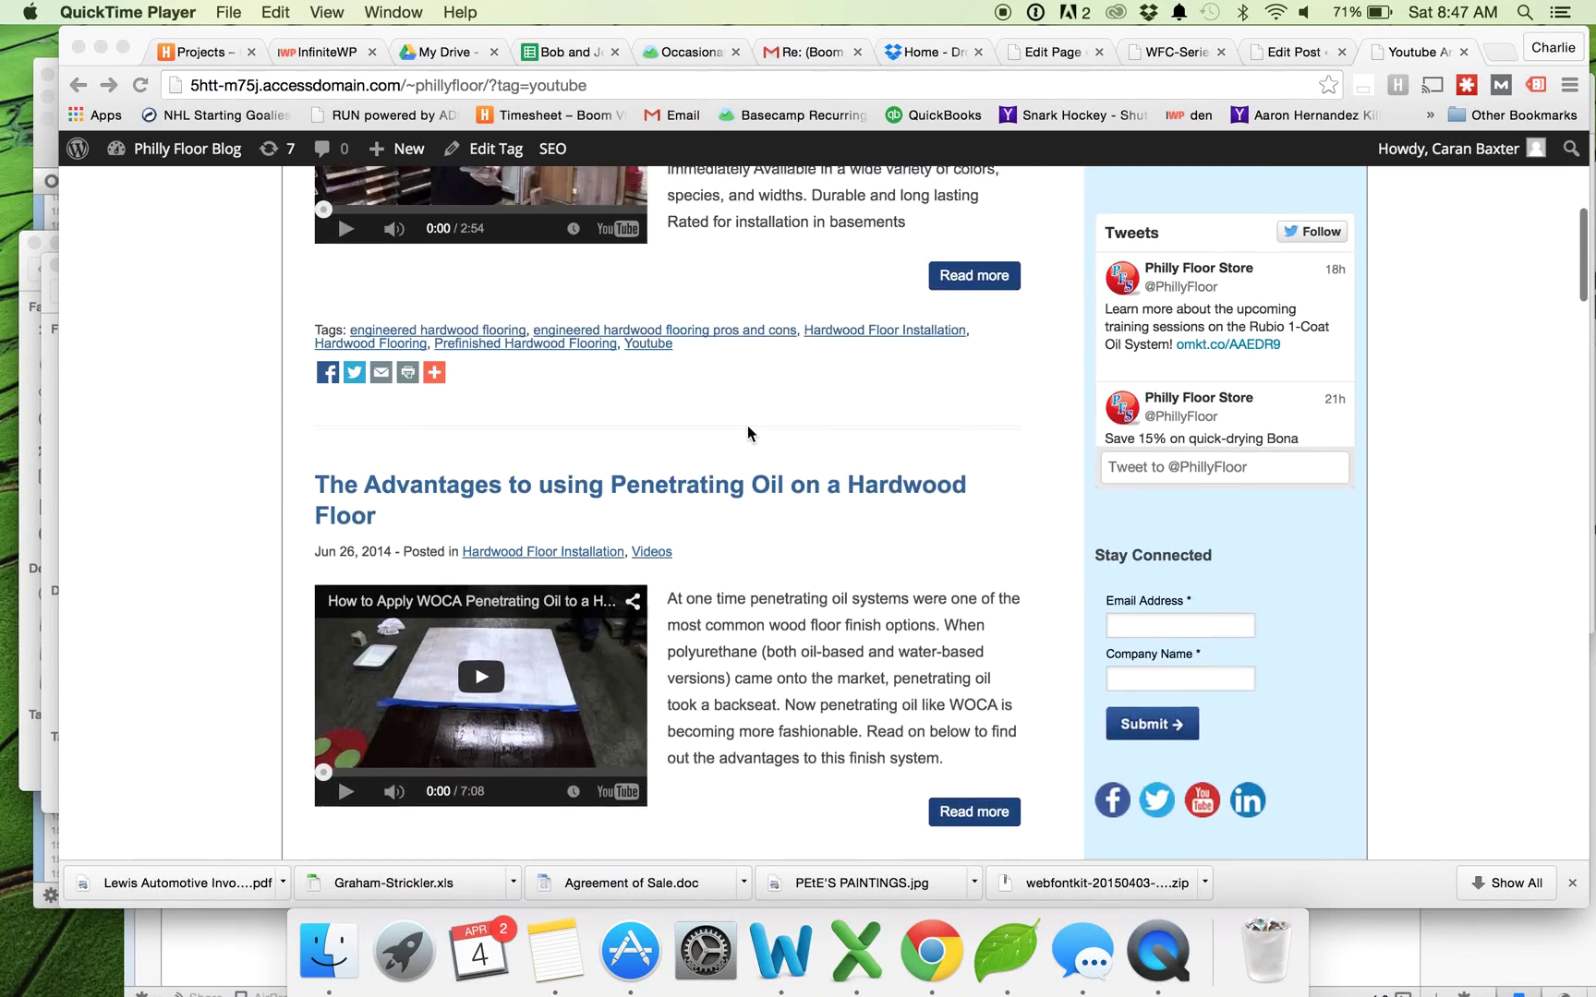
{"action": "scroll", "coordinate": [747, 424], "scroll_direction": "down", "scroll_amount": 20}
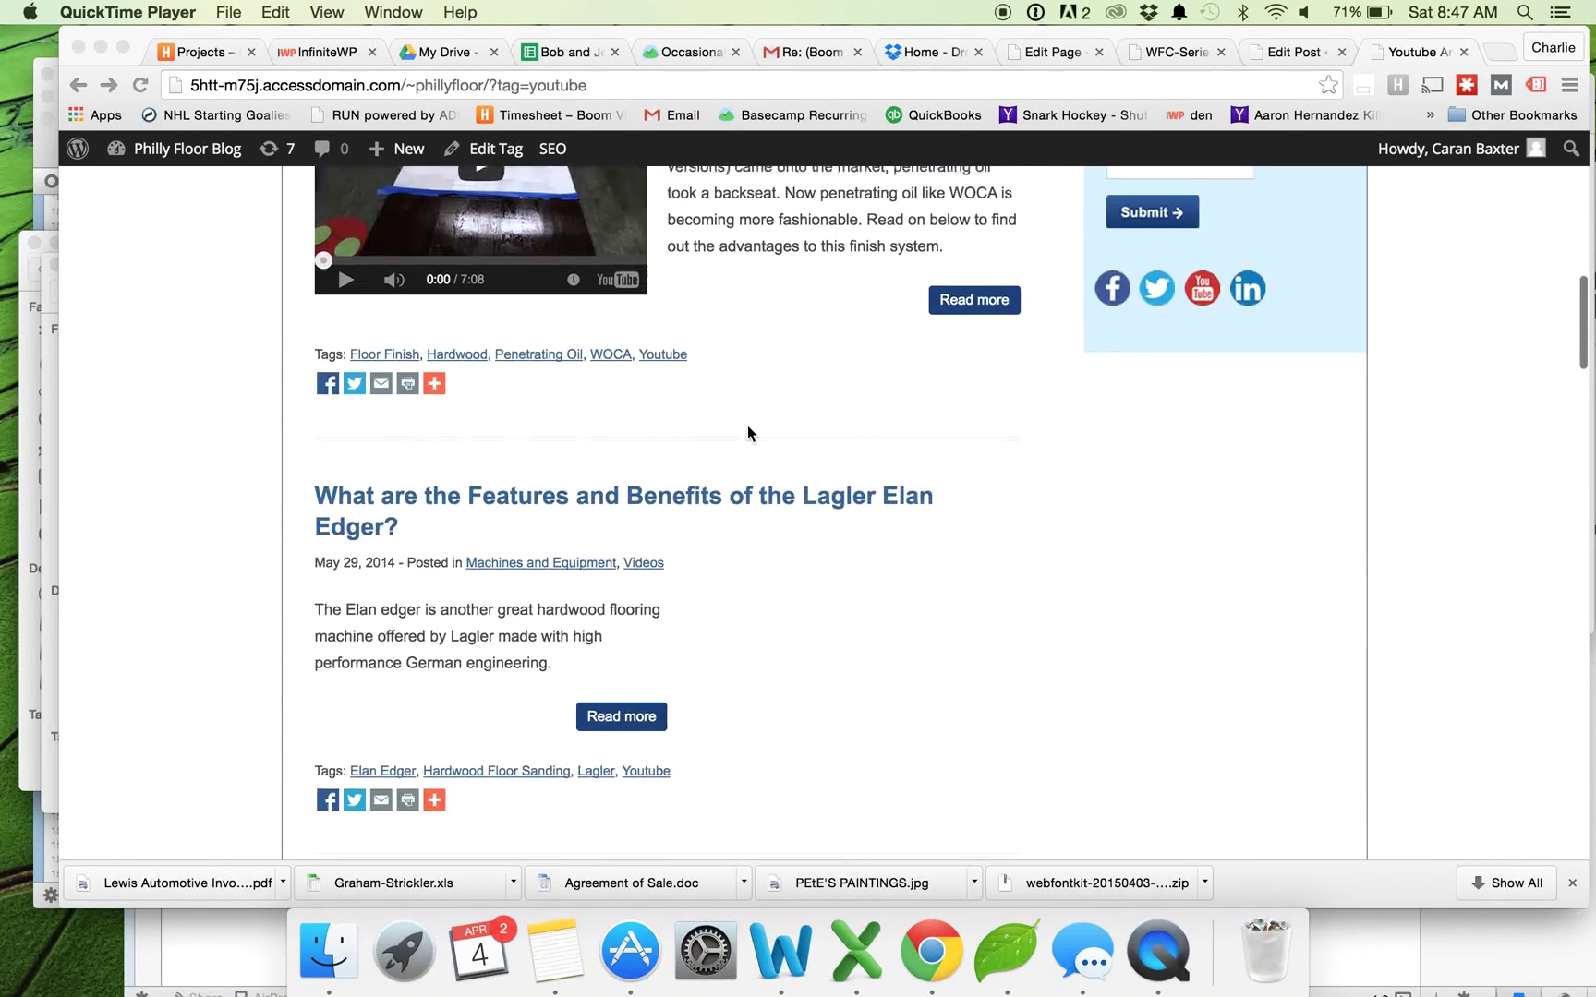
{"action": "left_click", "coordinate": [708, 495]}
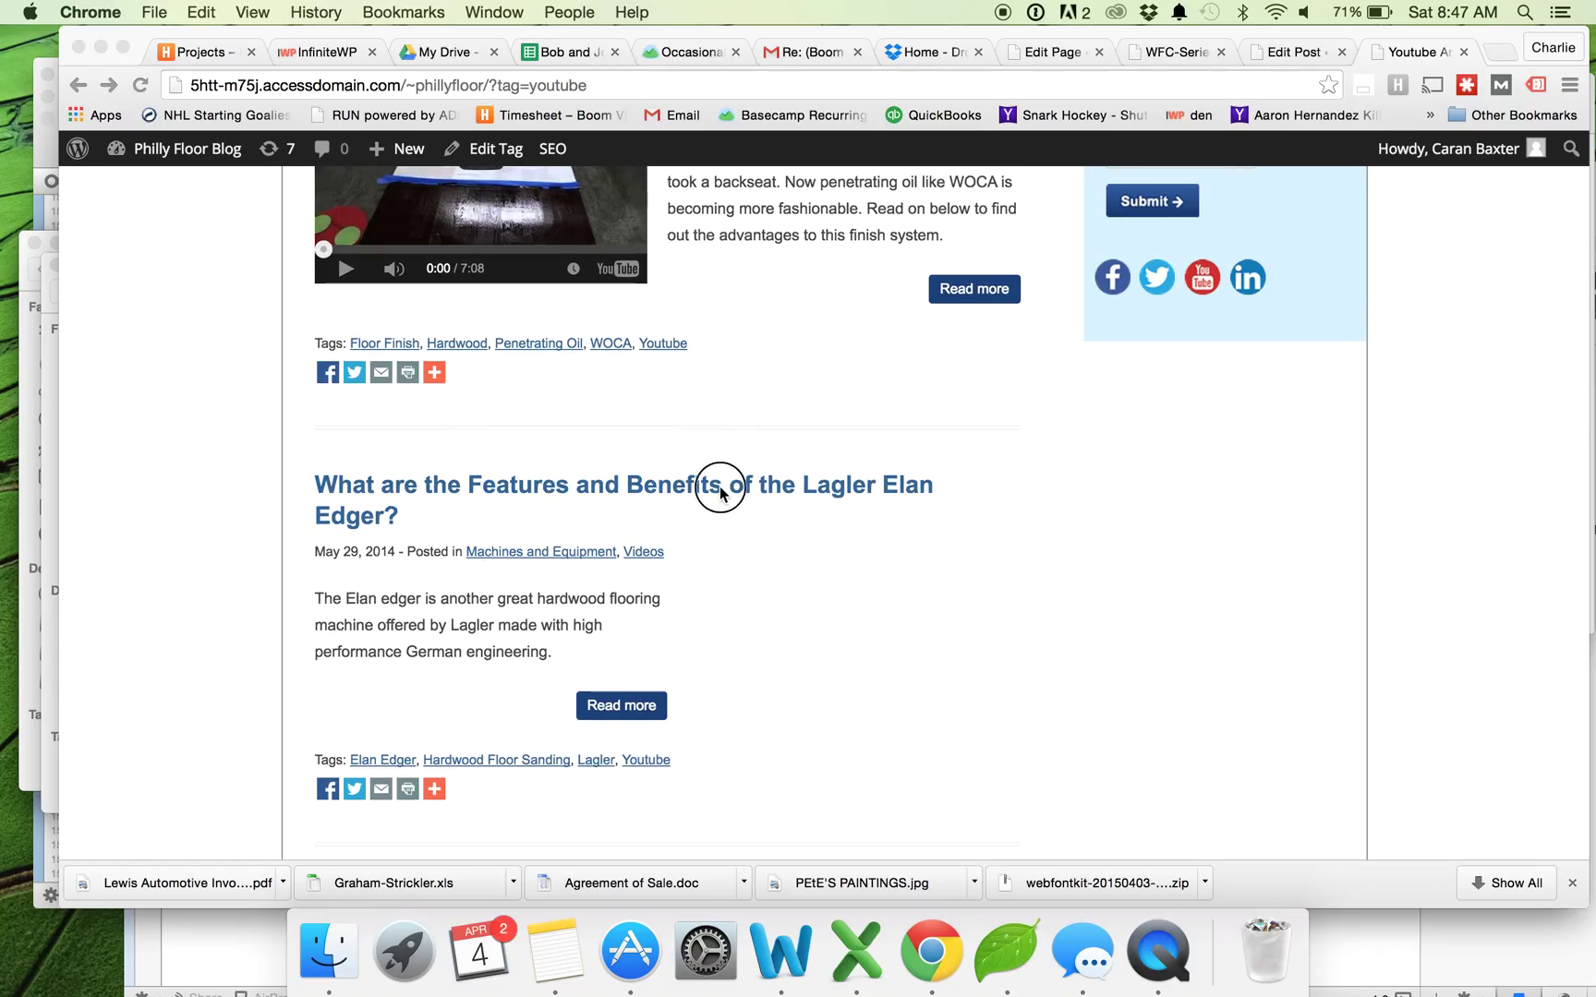
{"action": "left_click", "coordinate": [750, 497]}
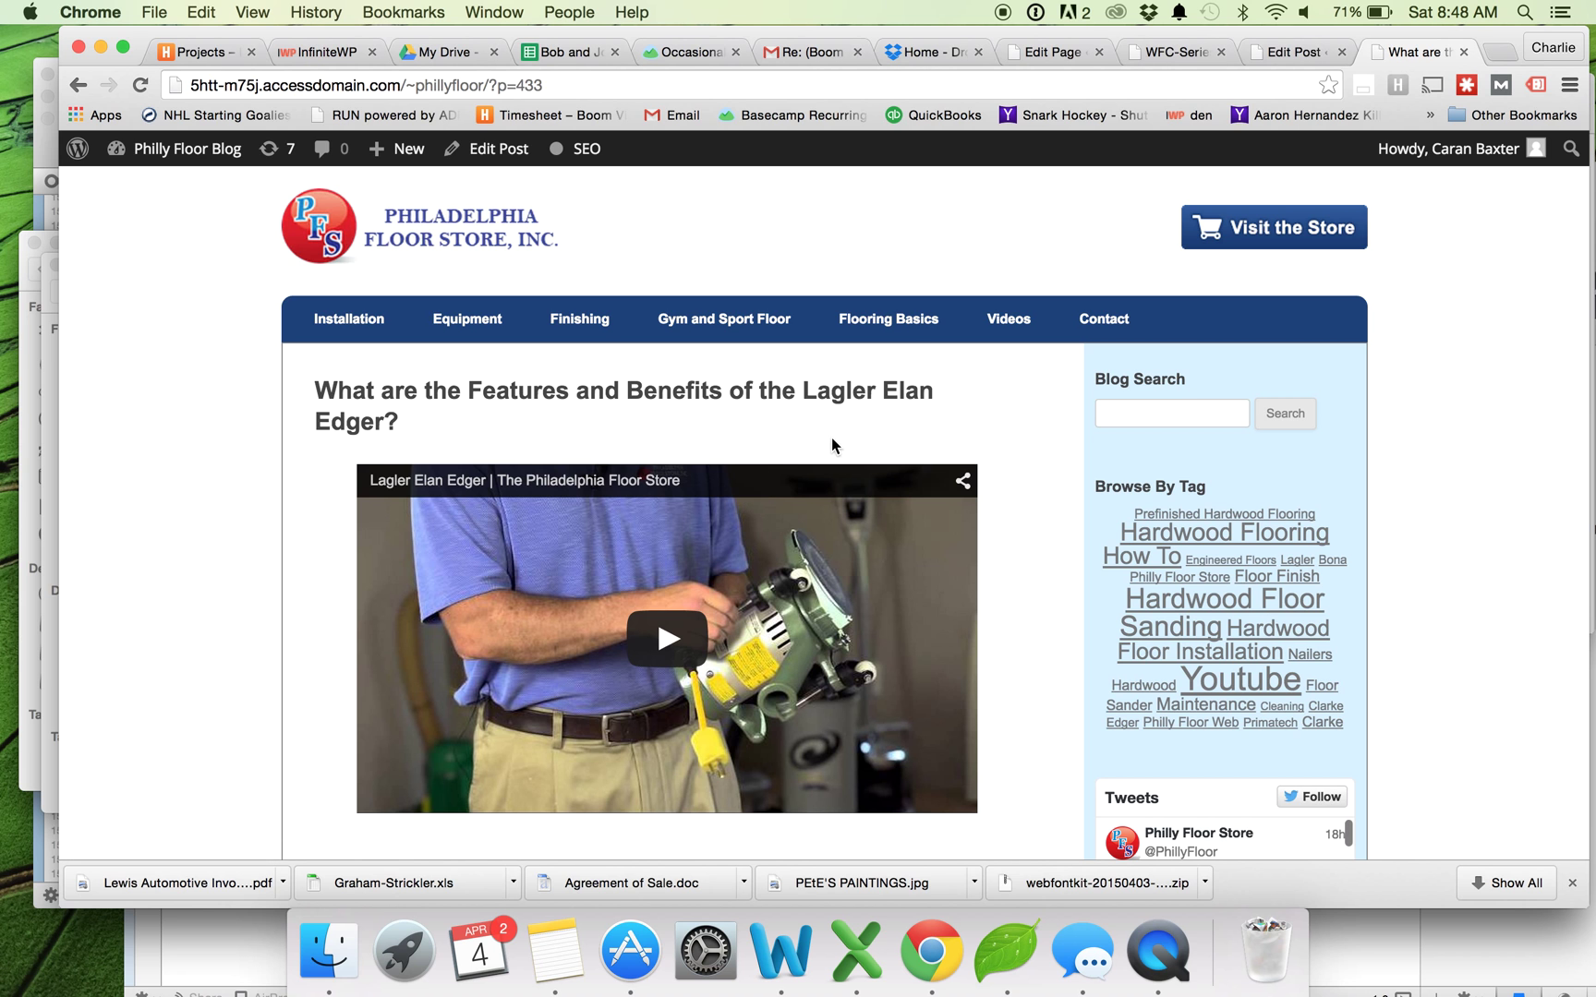
{"action": "scroll", "coordinate": [831, 436], "scroll_direction": "down", "scroll_amount": 8}
{"action": "scroll", "coordinate": [831, 438], "scroll_direction": "up", "scroll_amount": 8}
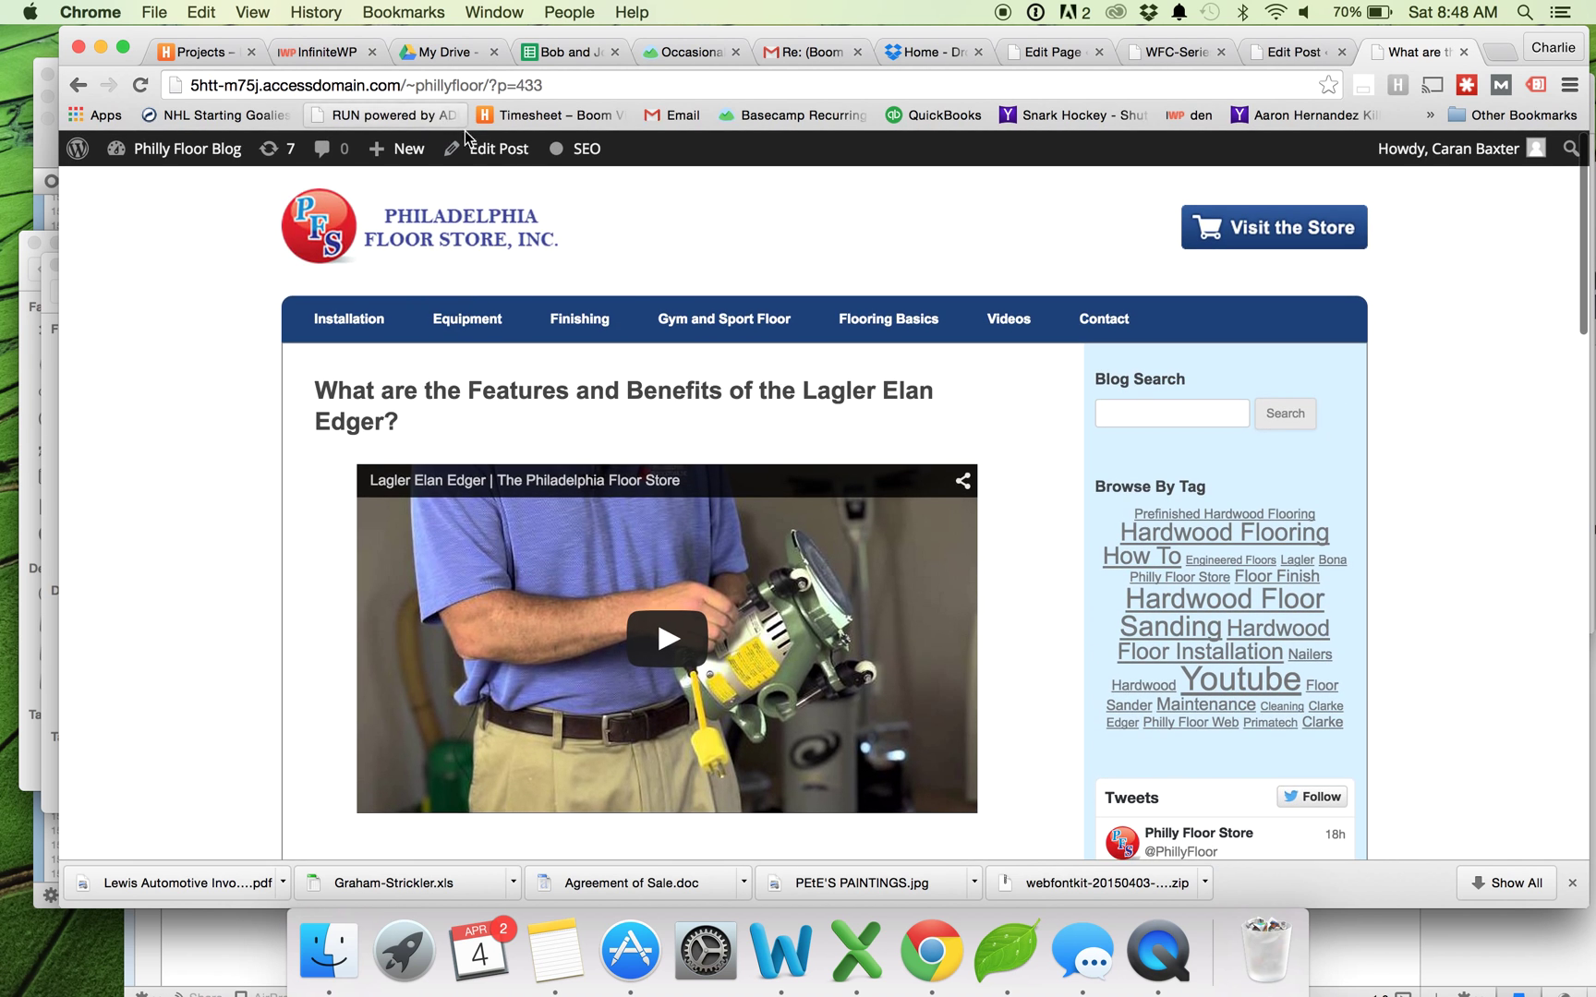
Step: Open the post in the editor's Text (raw HTML) view
{"action": "left_click", "coordinate": [485, 151]}
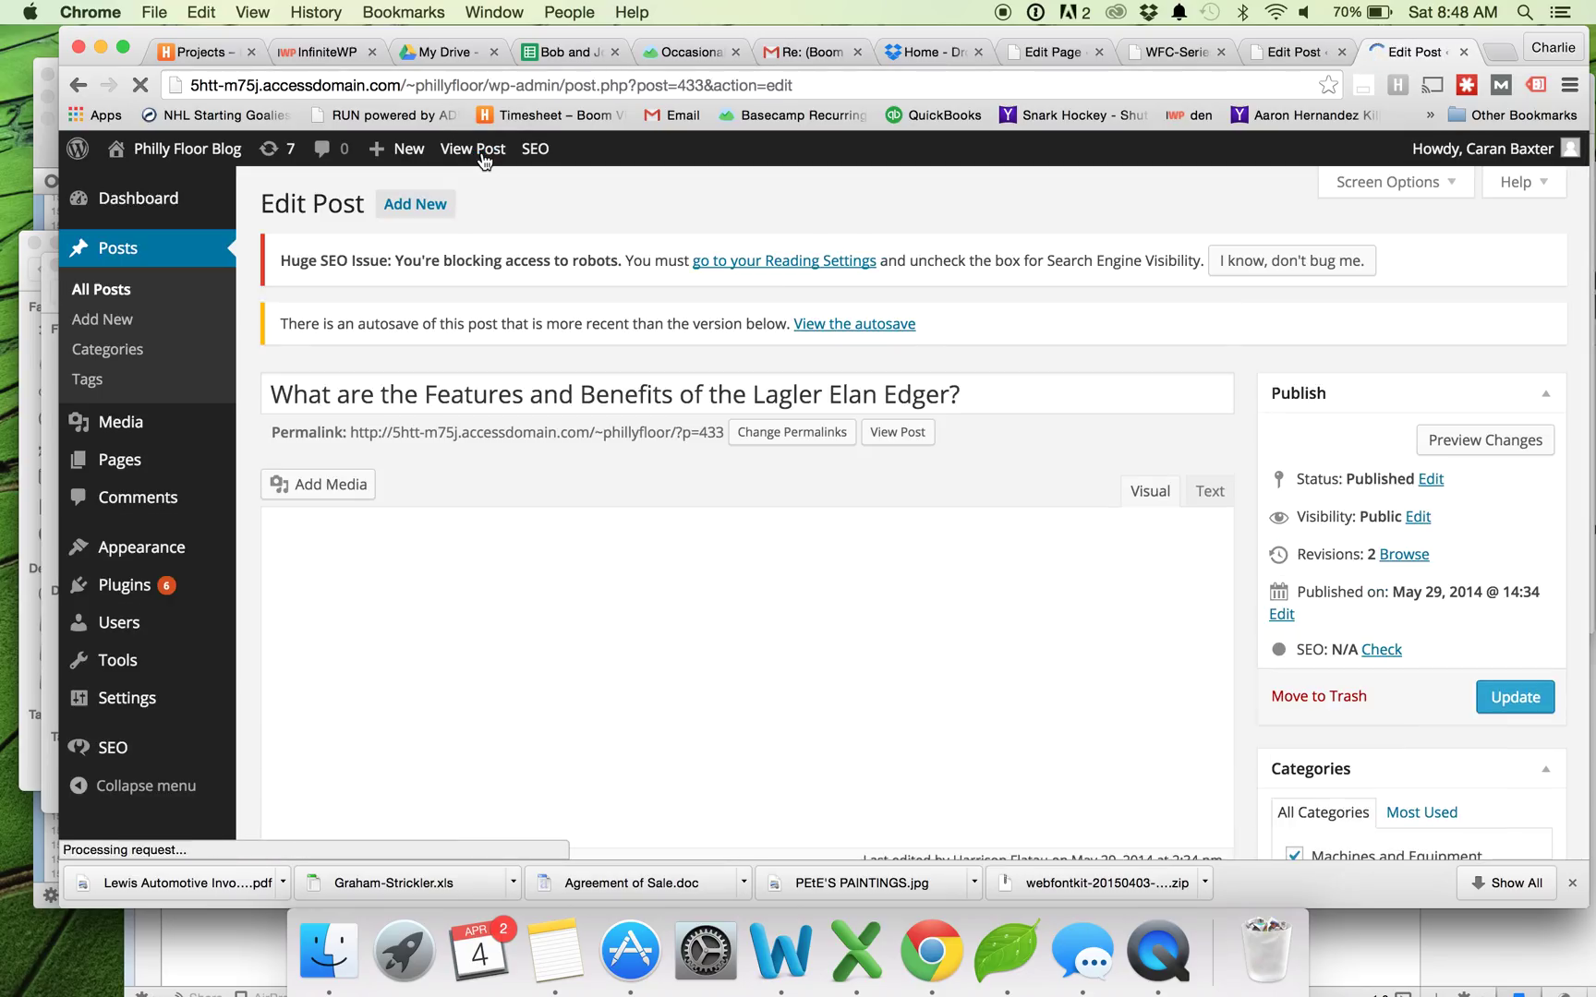
{"action": "scroll", "coordinate": [603, 349], "scroll_direction": "down", "scroll_amount": 3}
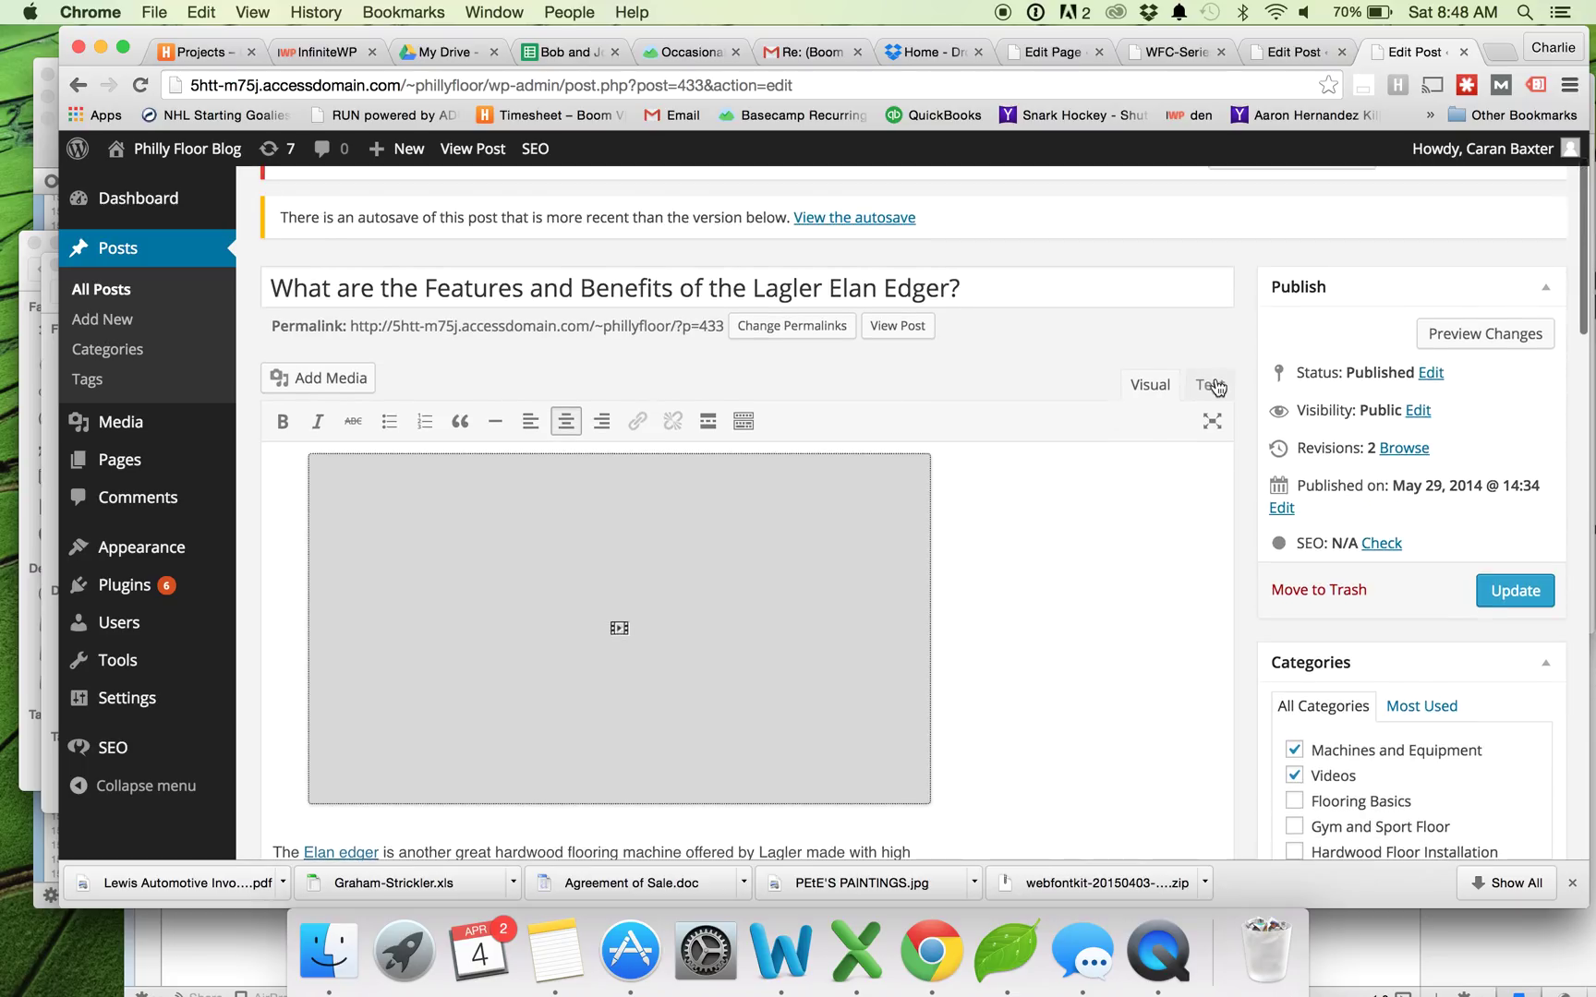
{"action": "left_click", "coordinate": [1210, 384]}
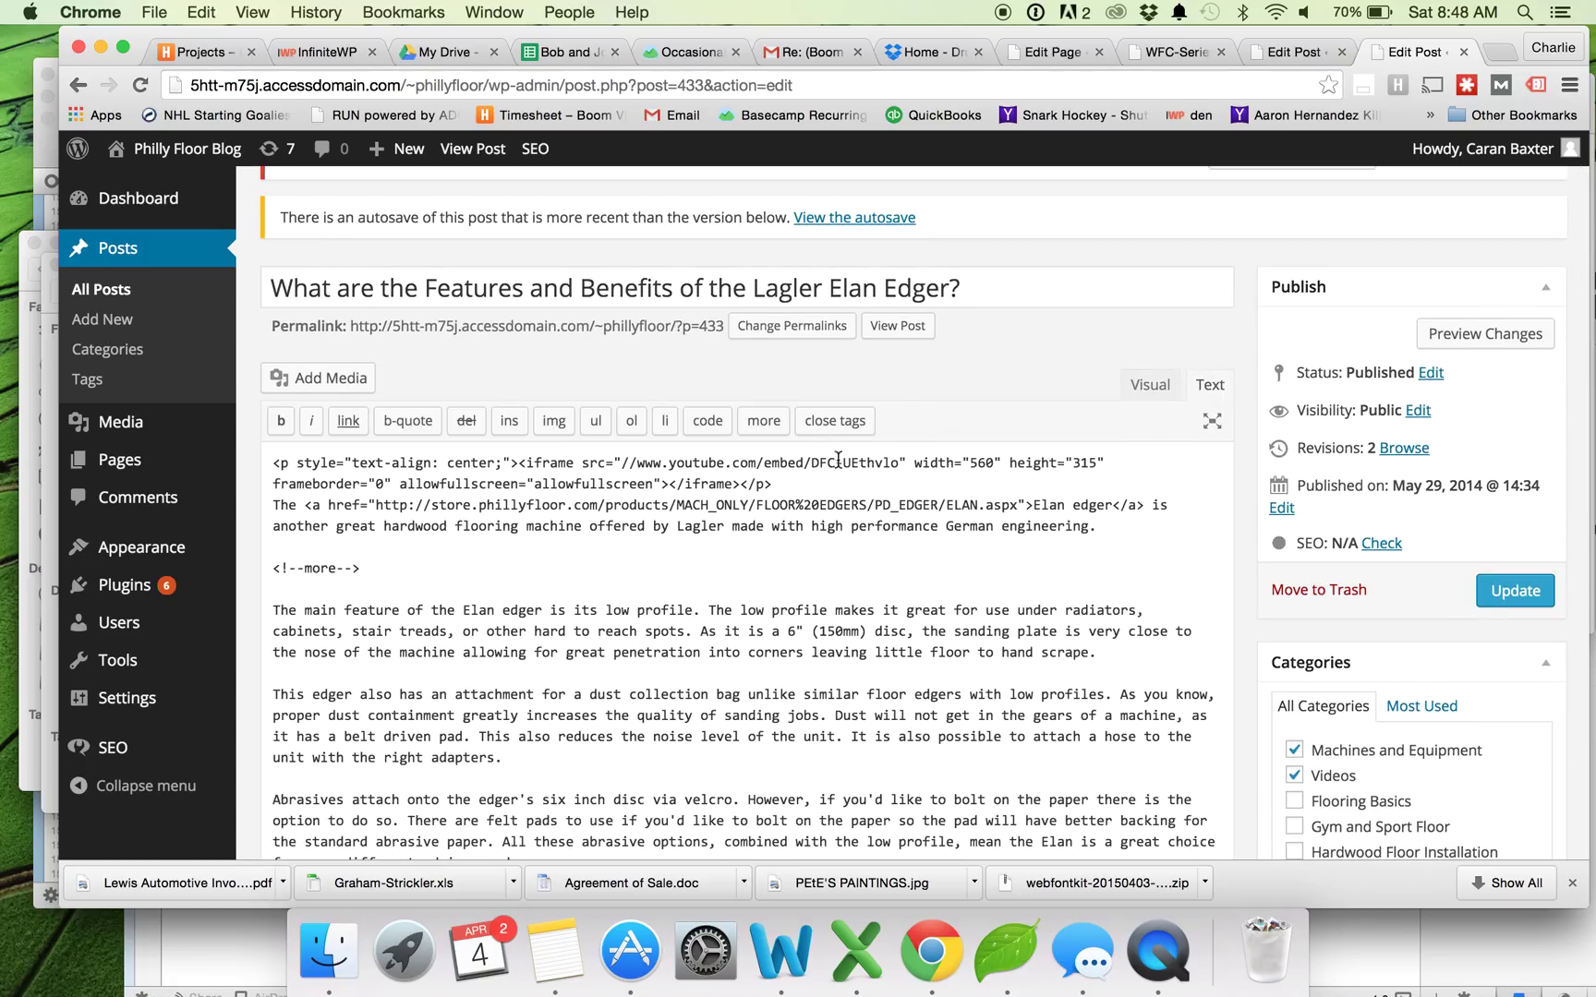
{"action": "left_click", "coordinate": [898, 462]}
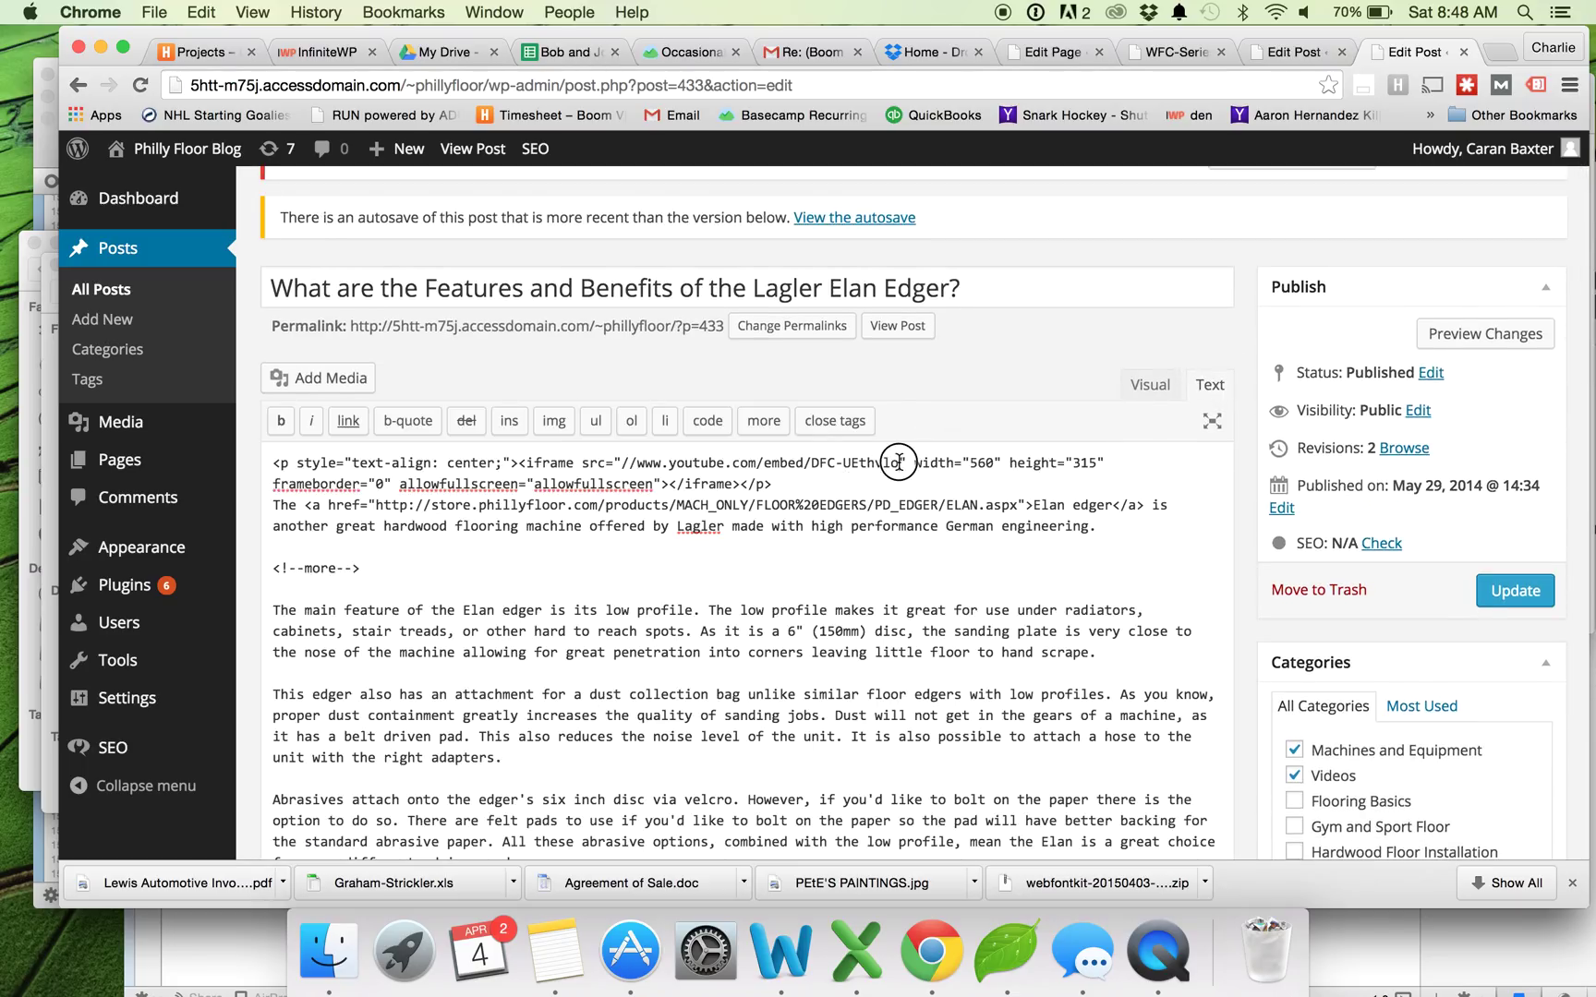
{"action": "left_click_drag", "start_coordinate": [899, 462], "coordinate": [625, 465]}
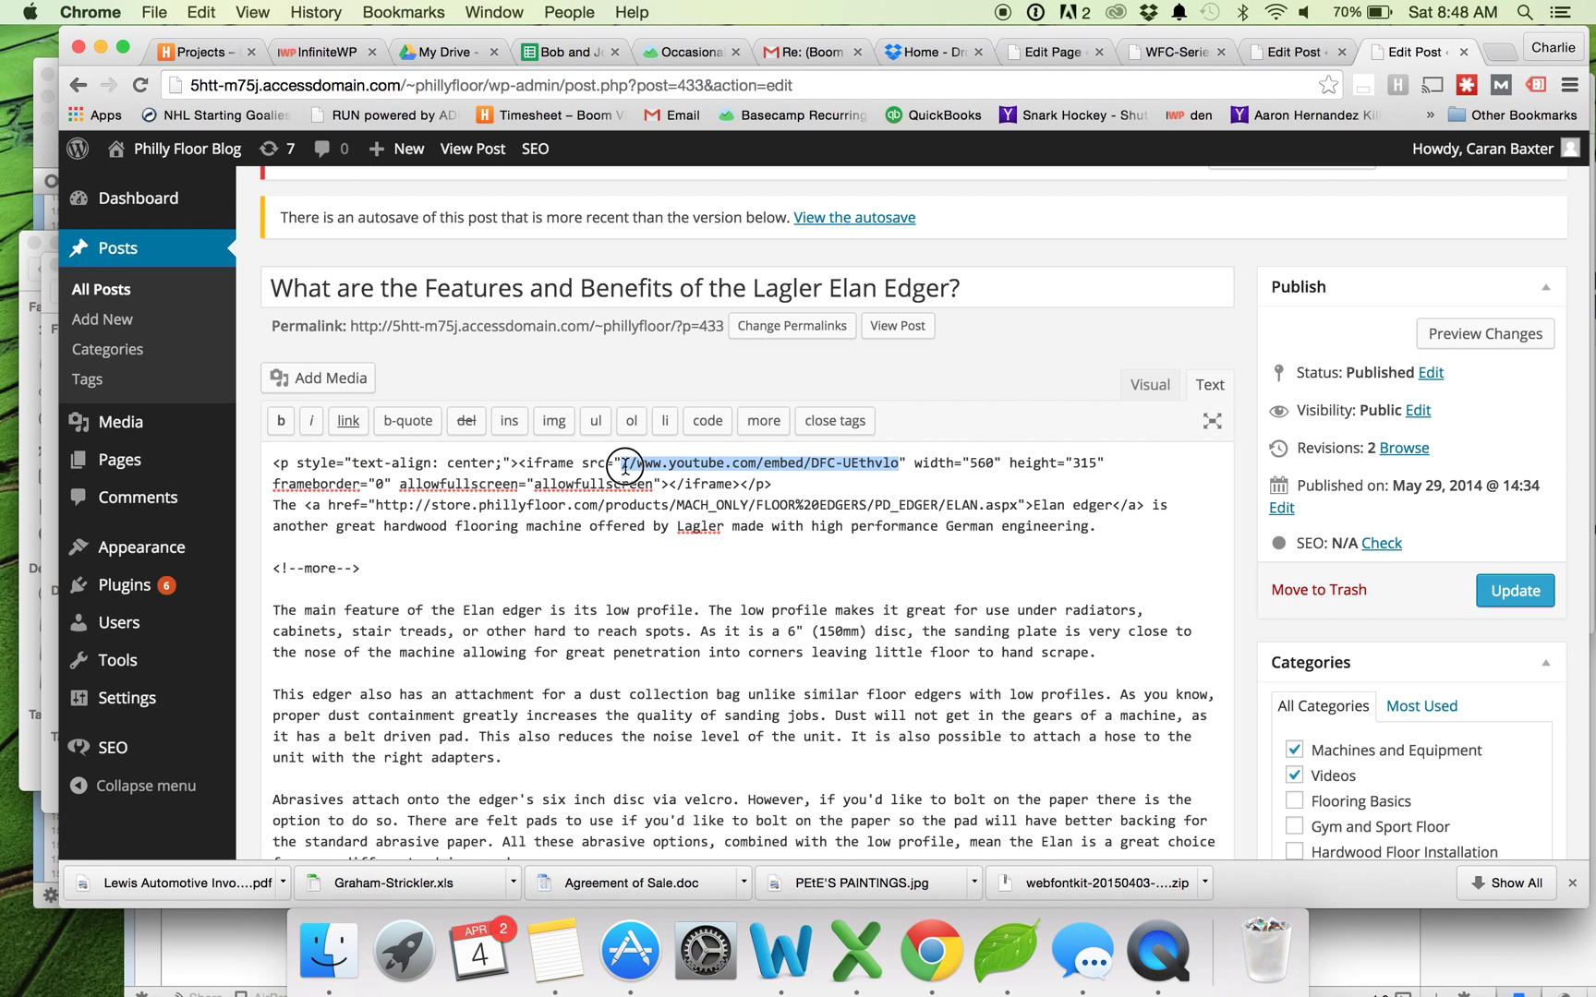
{"action": "key", "text": "super+c"}
Step: Check the edit screen's display options while looking for the Custom Fields panel
{"action": "scroll", "coordinate": [703, 484], "scroll_direction": "down", "scroll_amount": 15}
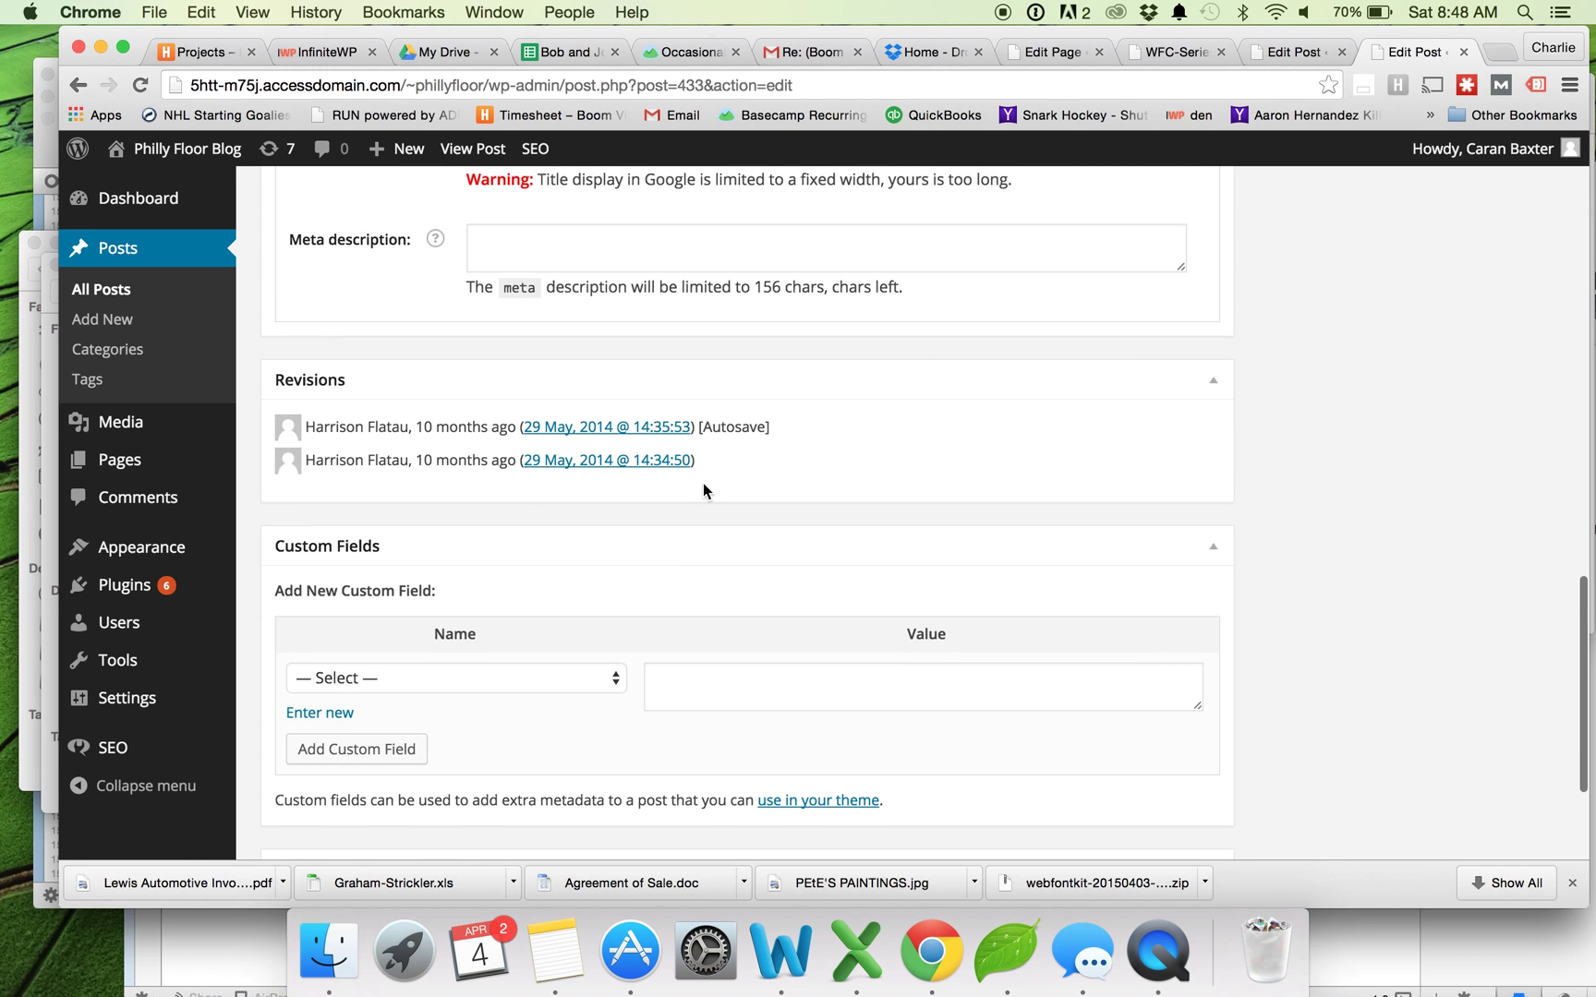
{"action": "scroll", "coordinate": [704, 484], "scroll_direction": "down", "scroll_amount": 2}
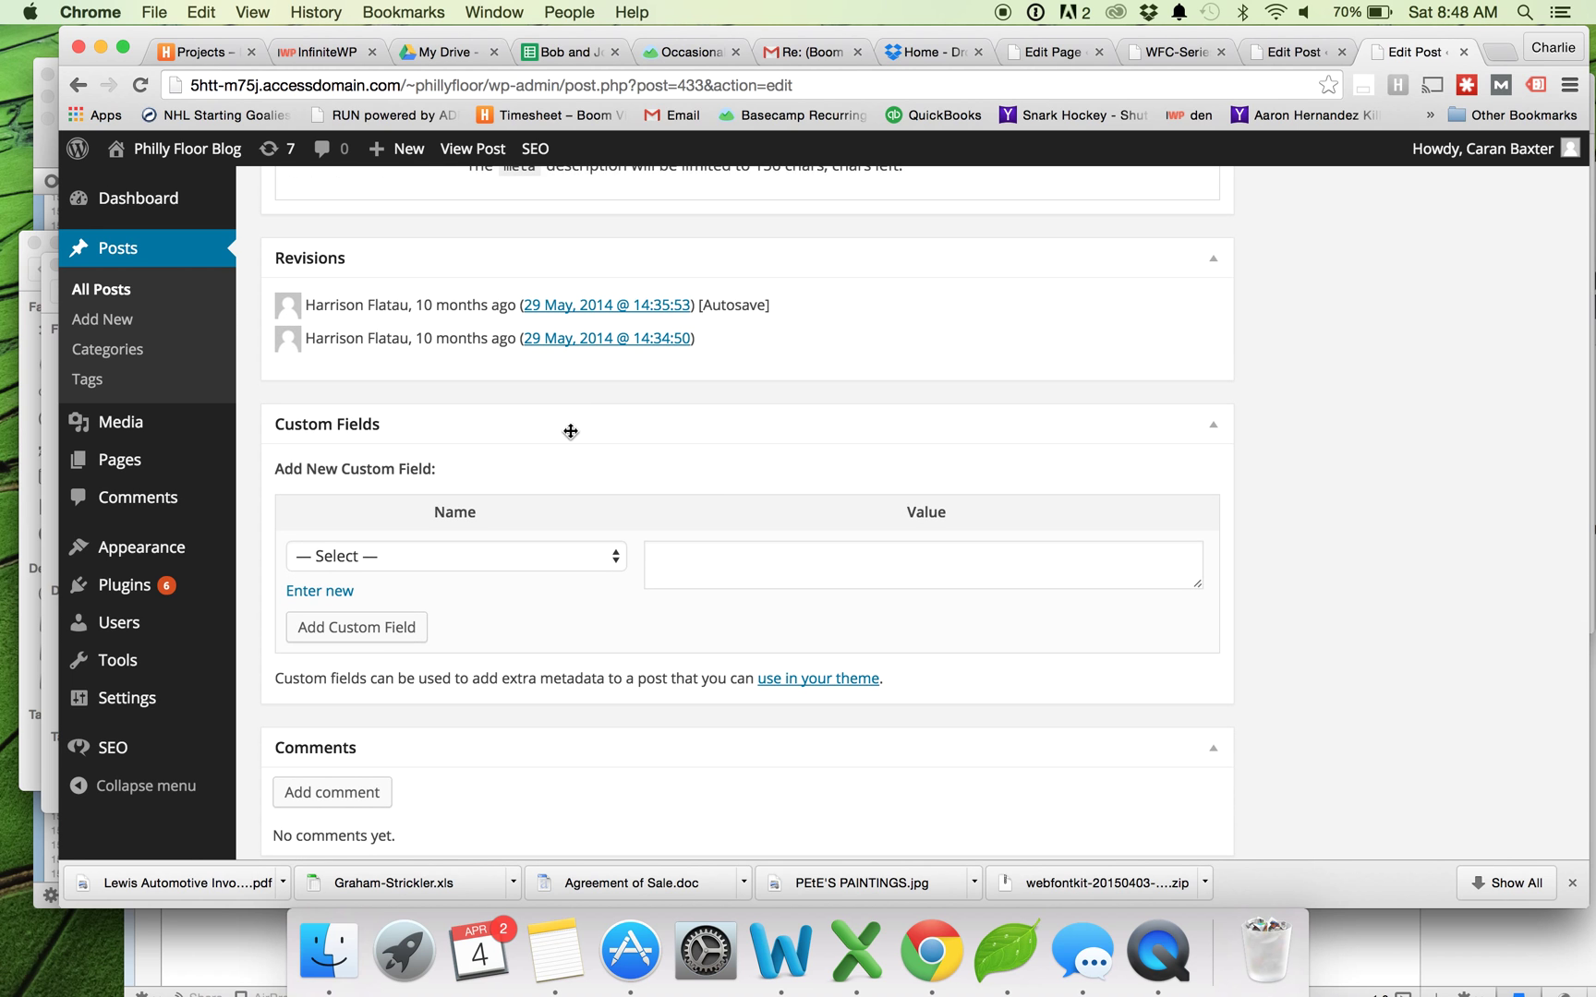
{"action": "scroll", "coordinate": [538, 436], "scroll_direction": "up", "scroll_amount": 15}
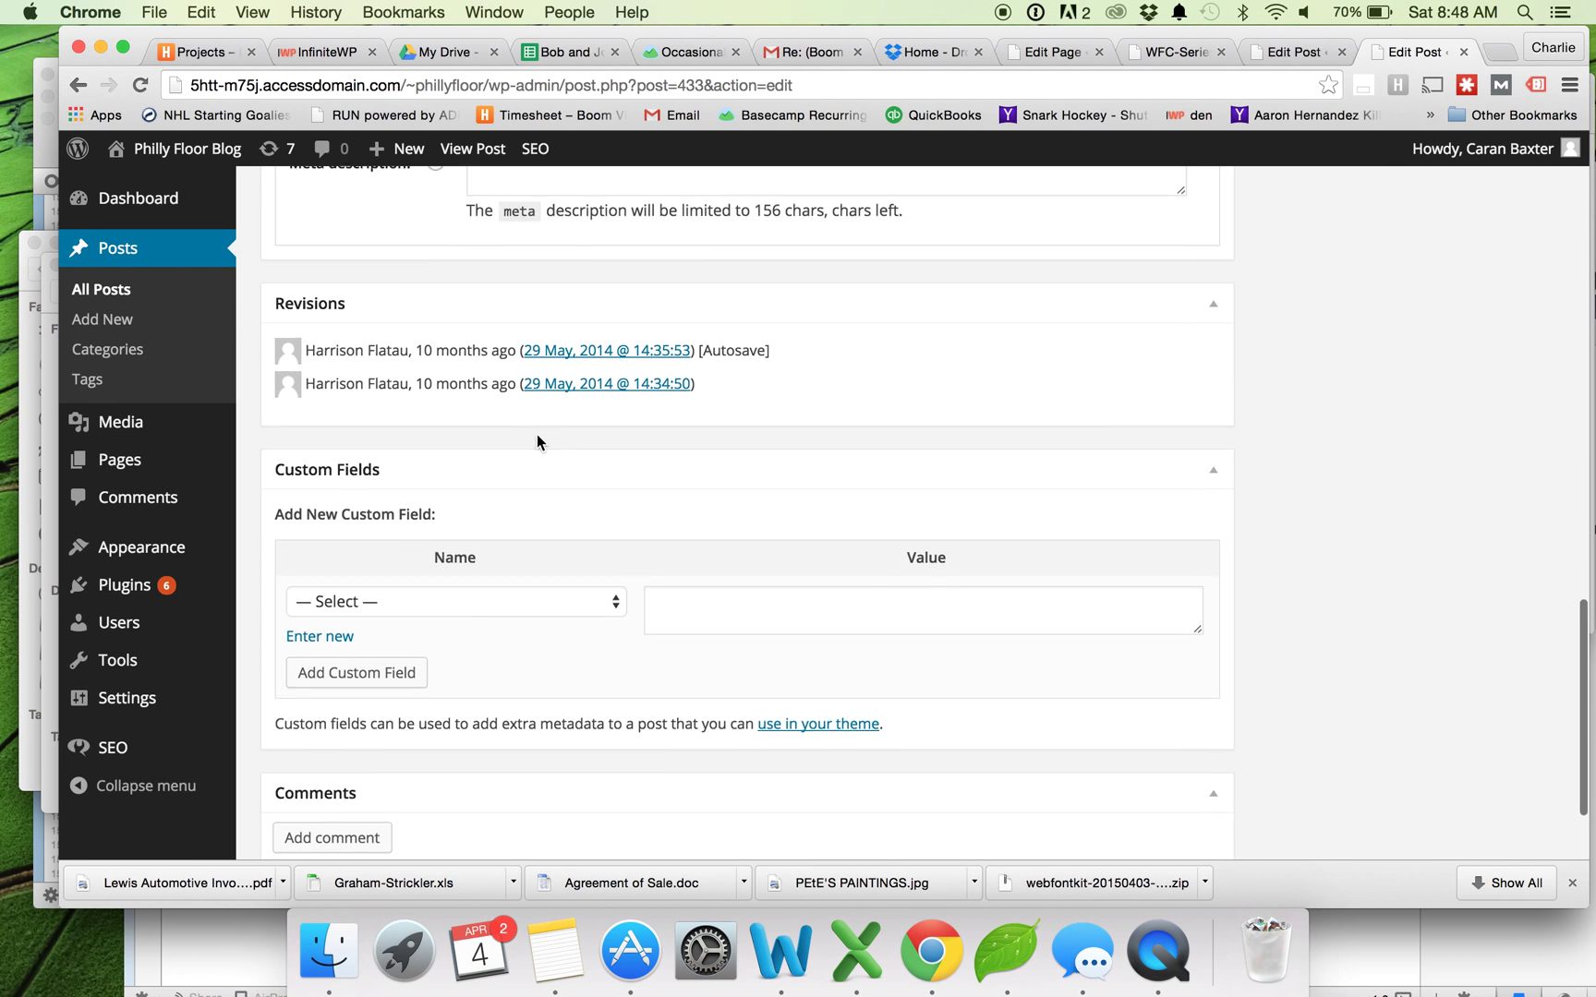
{"action": "left_click", "coordinate": [1365, 185]}
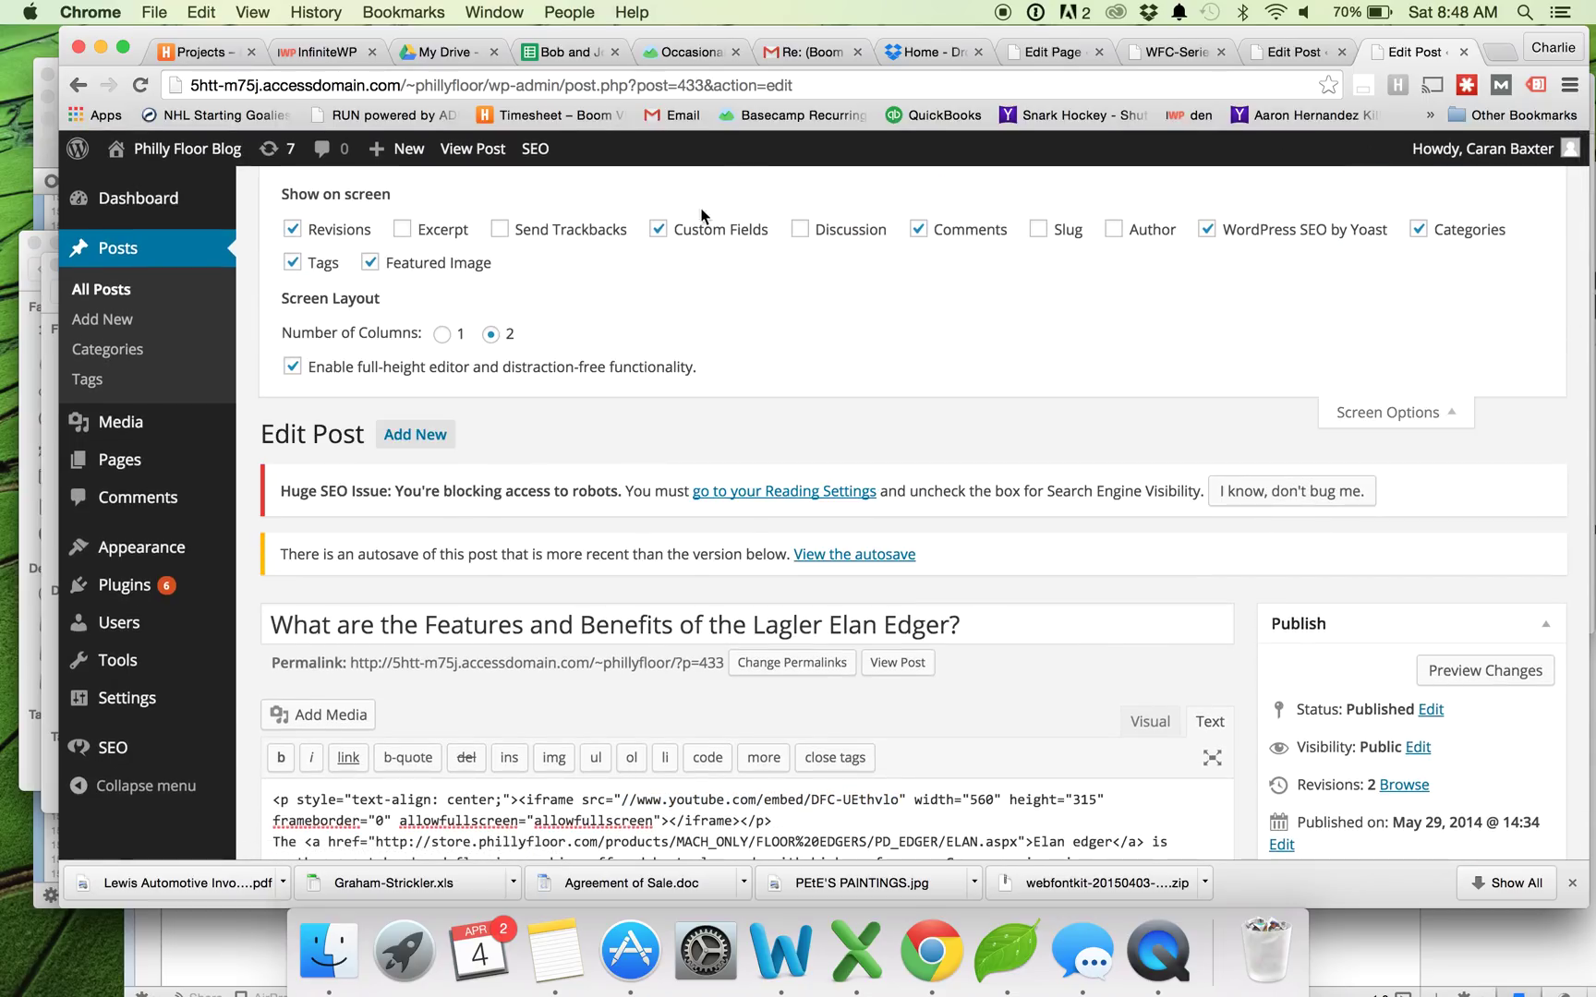
{"action": "left_click", "coordinate": [1422, 412]}
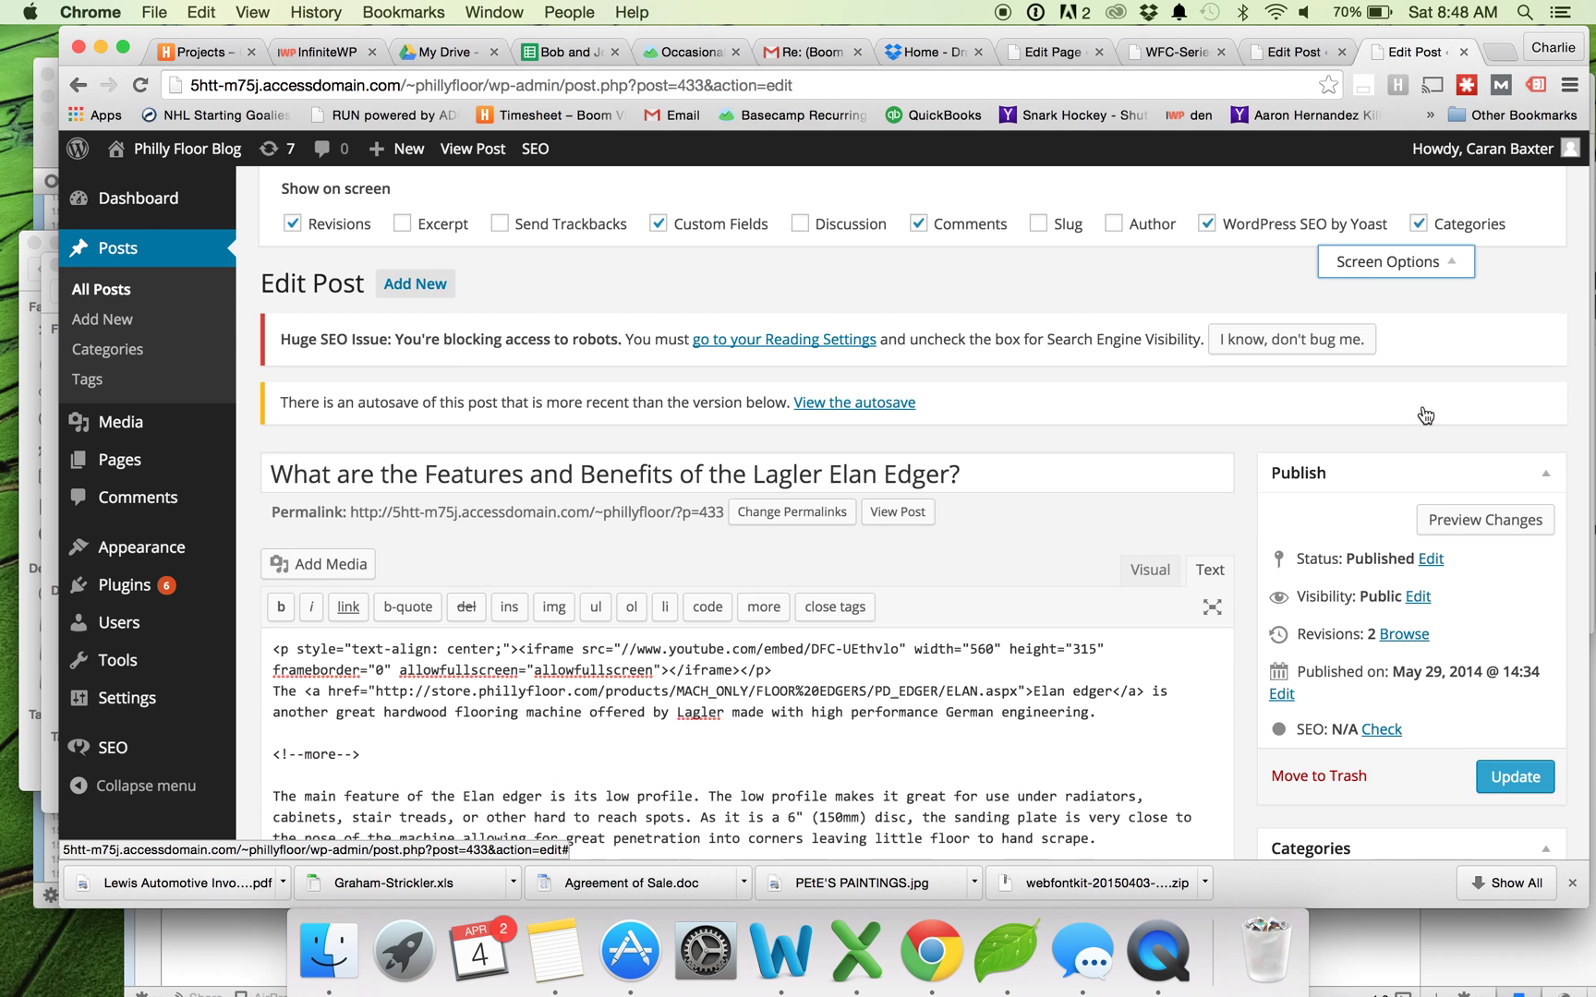
{"action": "scroll", "coordinate": [1422, 411], "scroll_direction": "down", "scroll_amount": 10}
{"action": "scroll", "coordinate": [1422, 406], "scroll_direction": "down", "scroll_amount": 2}
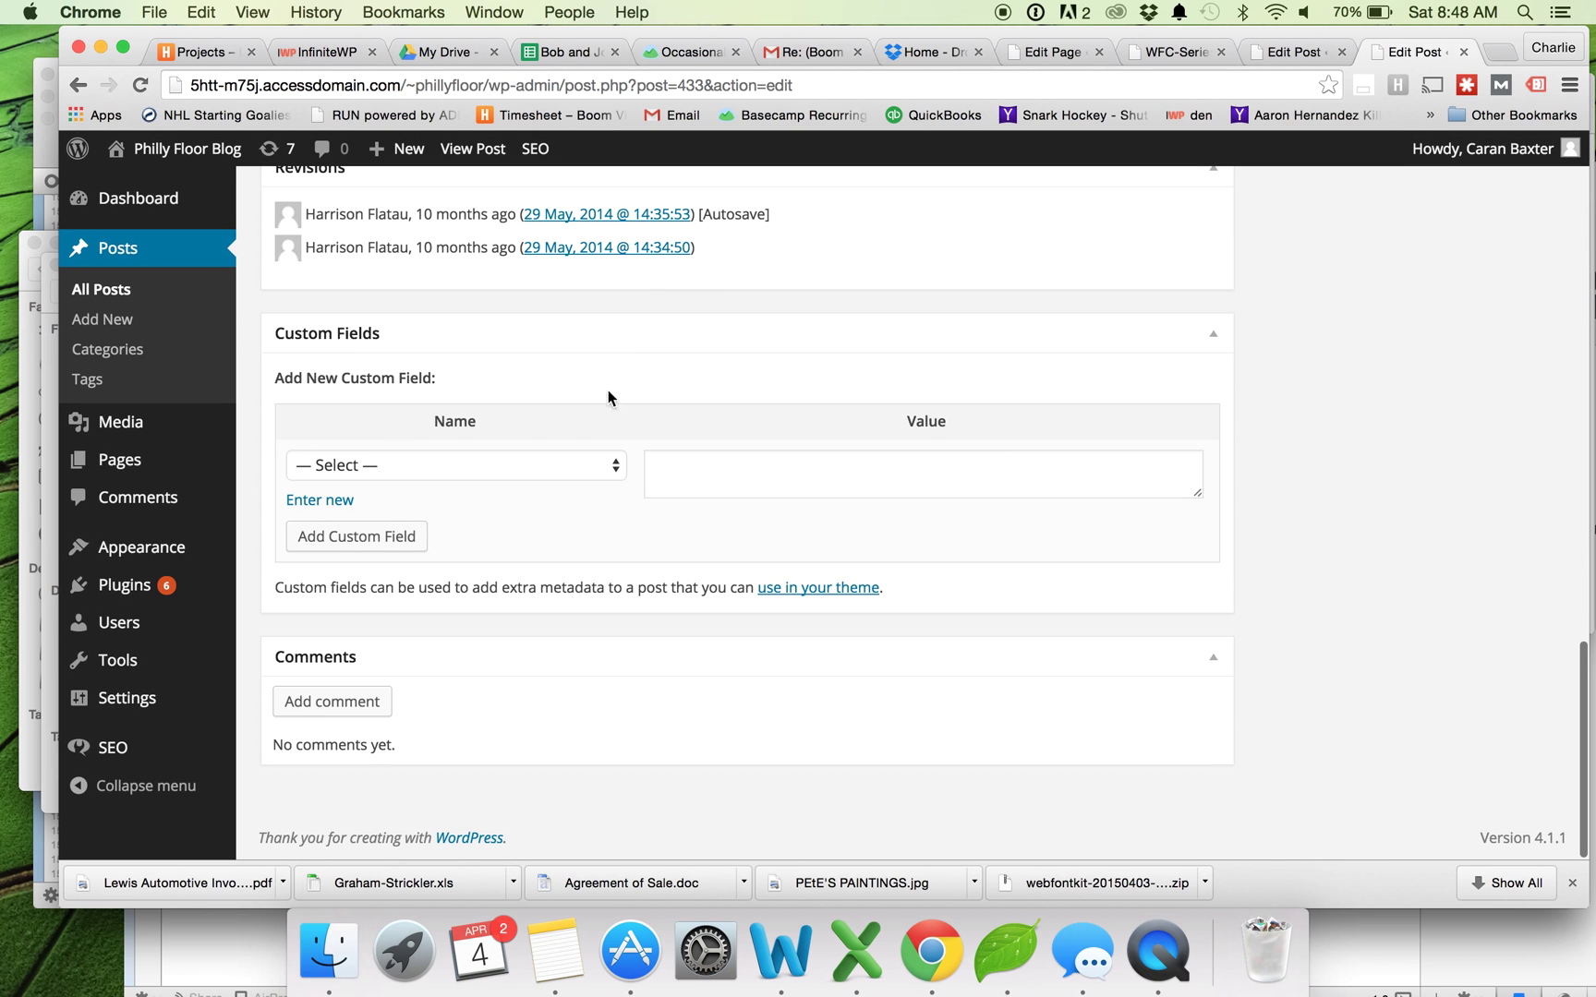
{"action": "left_click", "coordinate": [538, 453]}
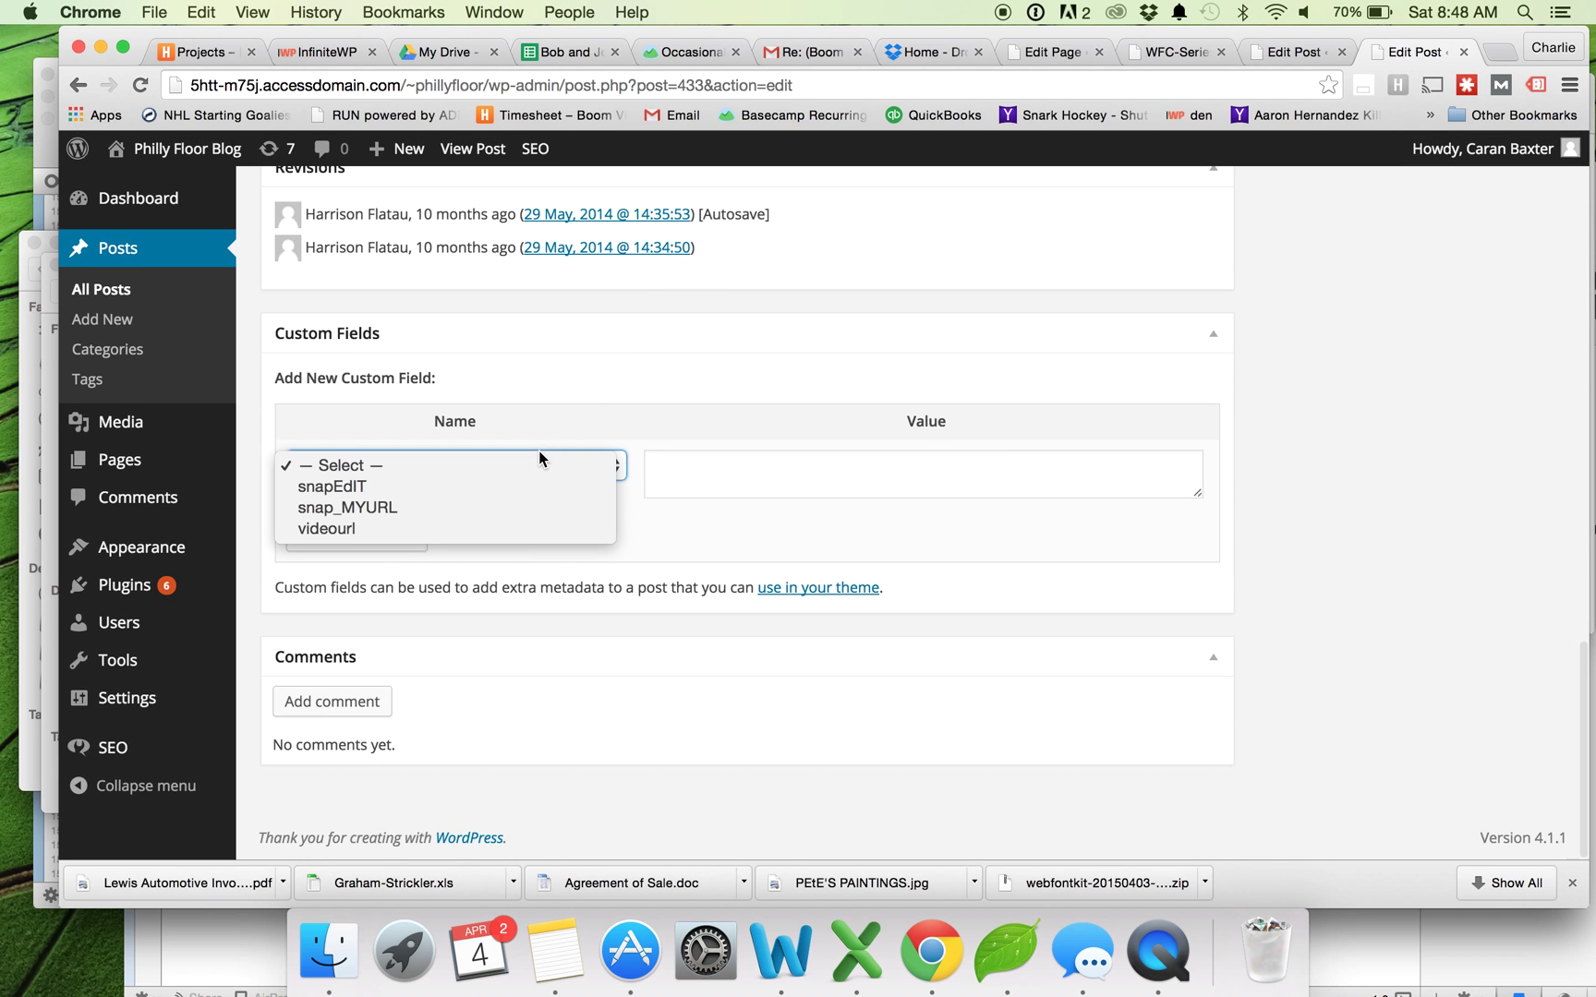
{"action": "left_click", "coordinate": [525, 532]}
{"action": "left_click", "coordinate": [726, 470]}
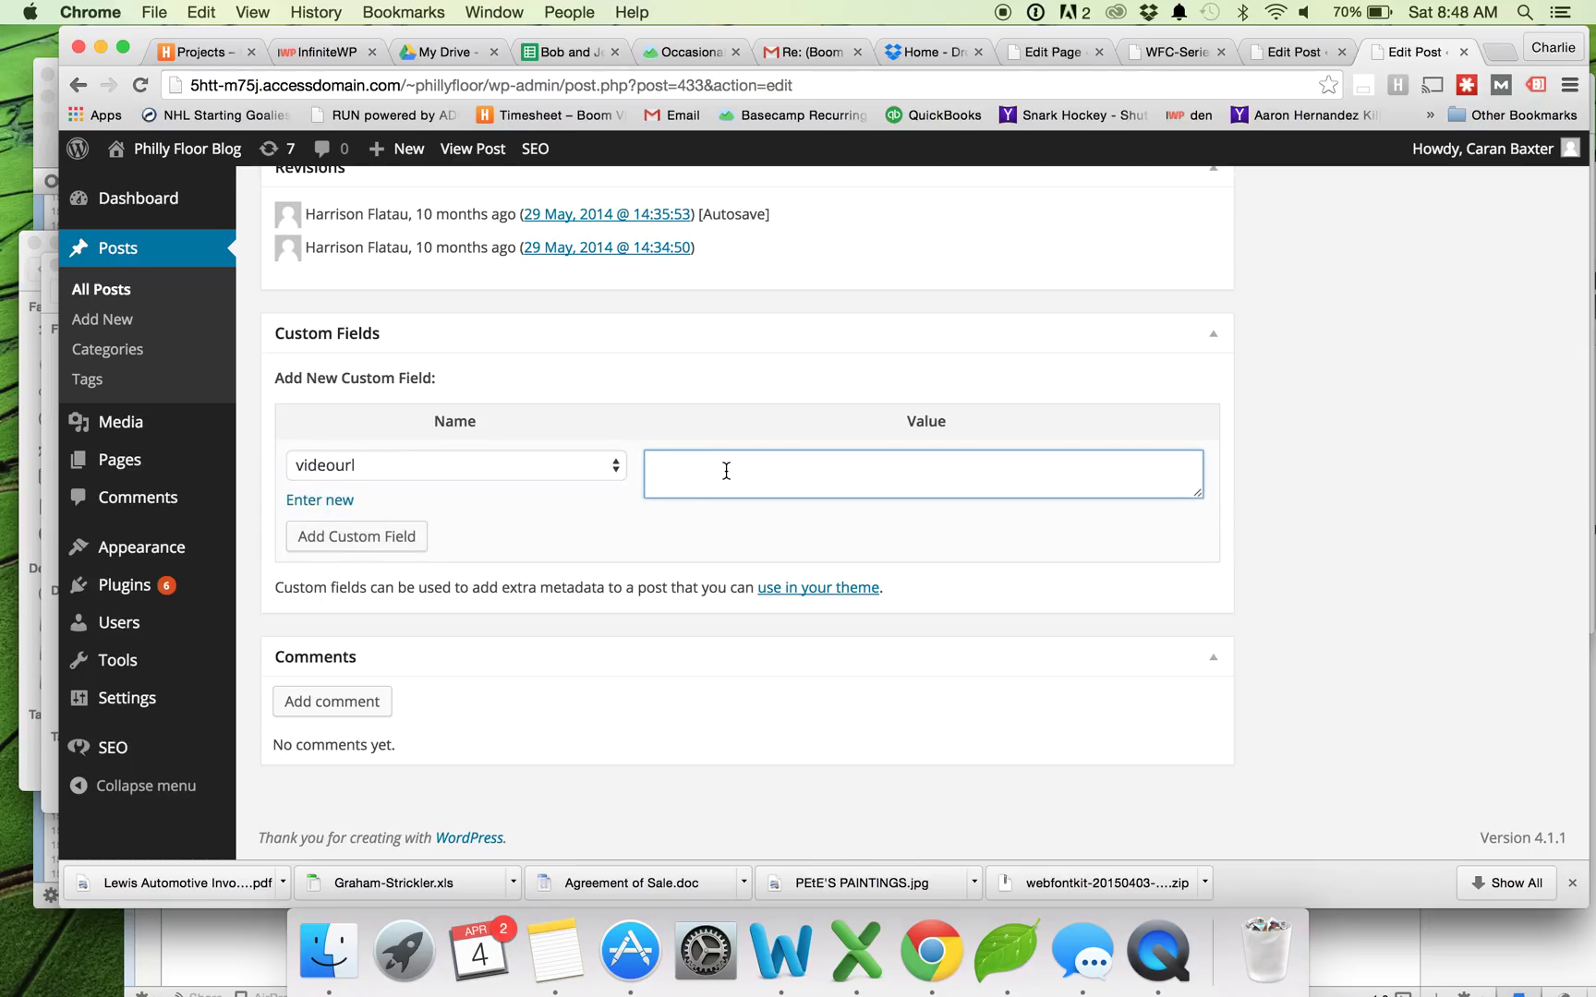
{"action": "type", "text": "//www.youtube.com/embed/DFC-UEthvlo"}
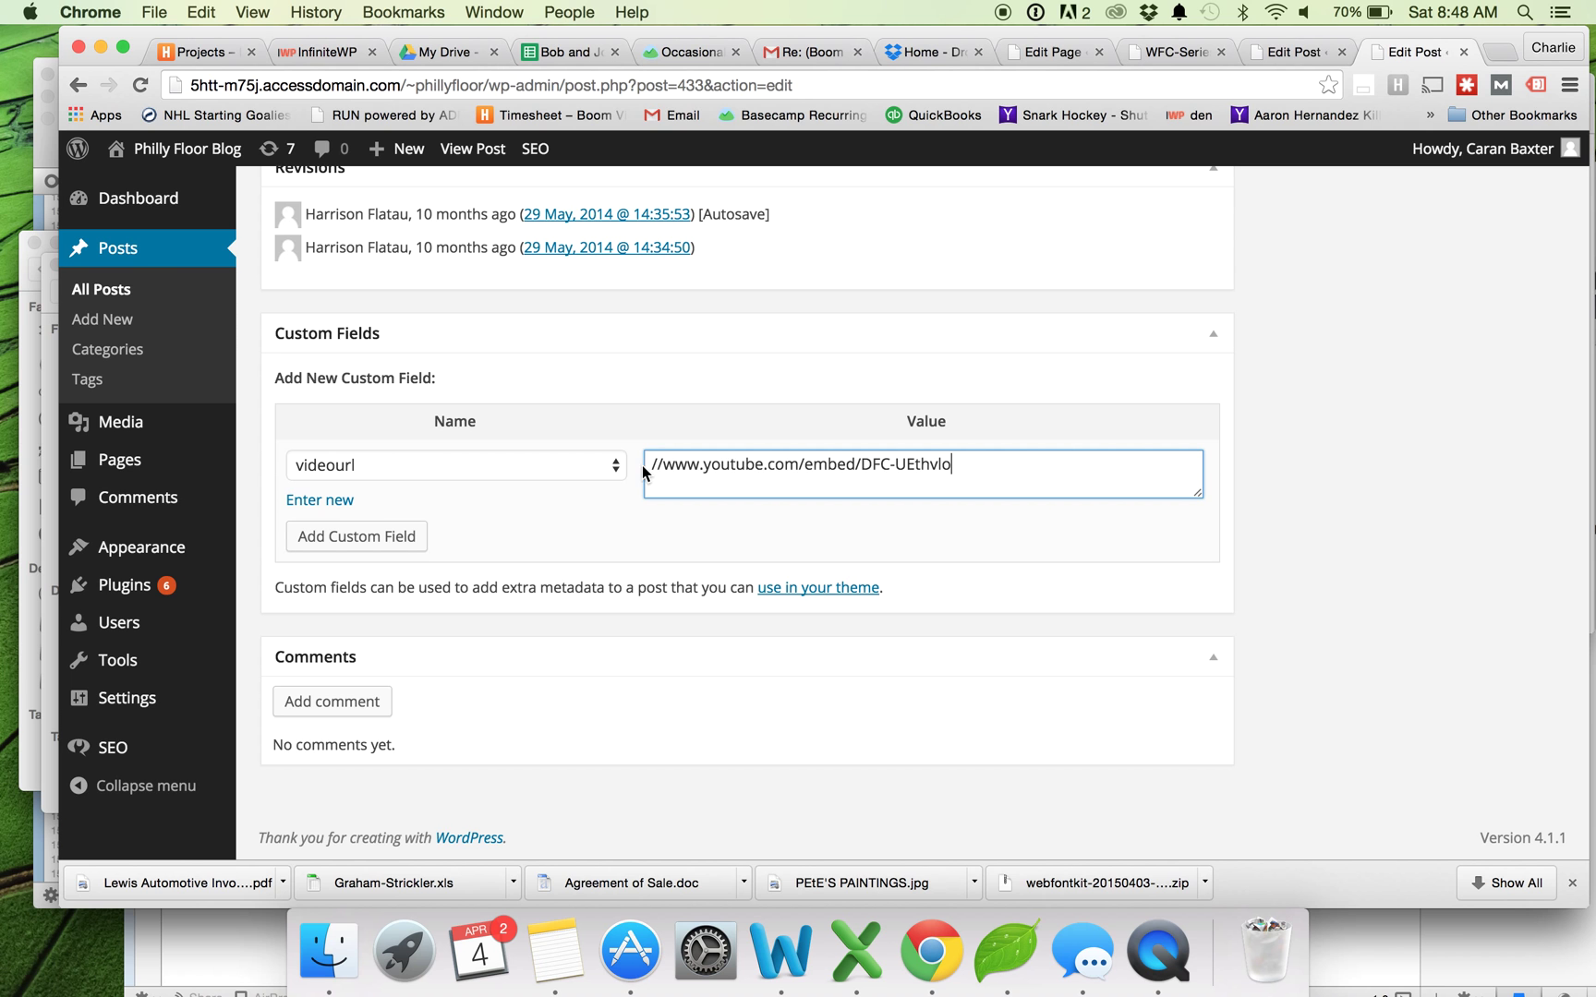
{"action": "scroll", "coordinate": [661, 557], "scroll_direction": "up", "scroll_amount": 20}
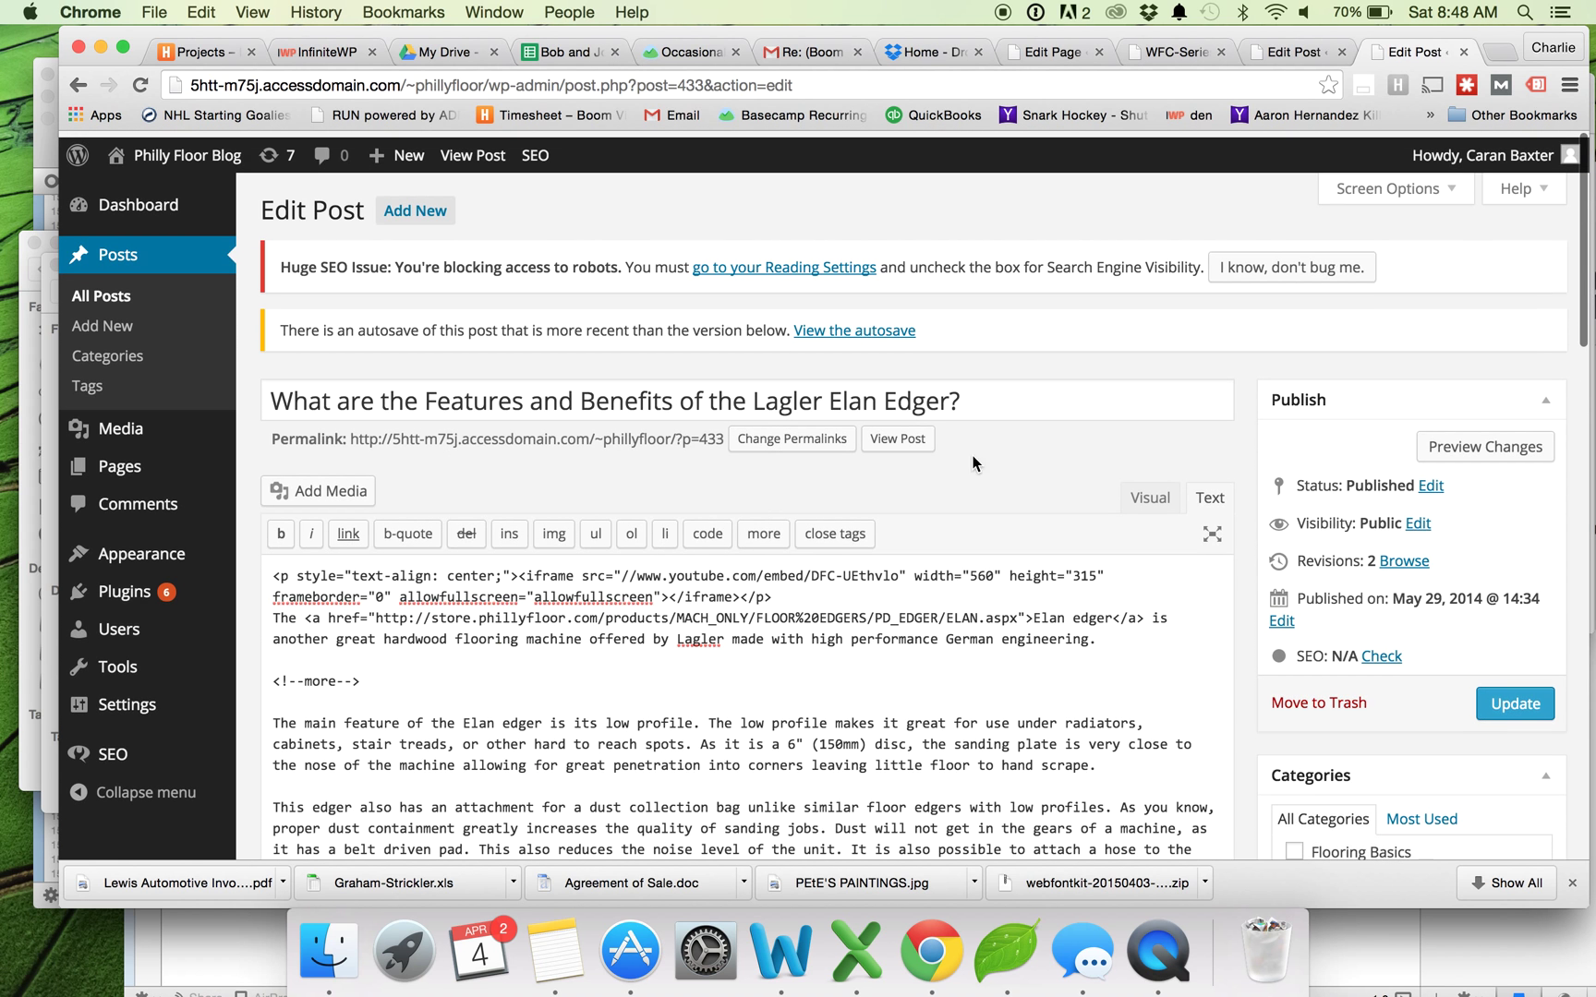
{"action": "left_click", "coordinate": [1509, 699]}
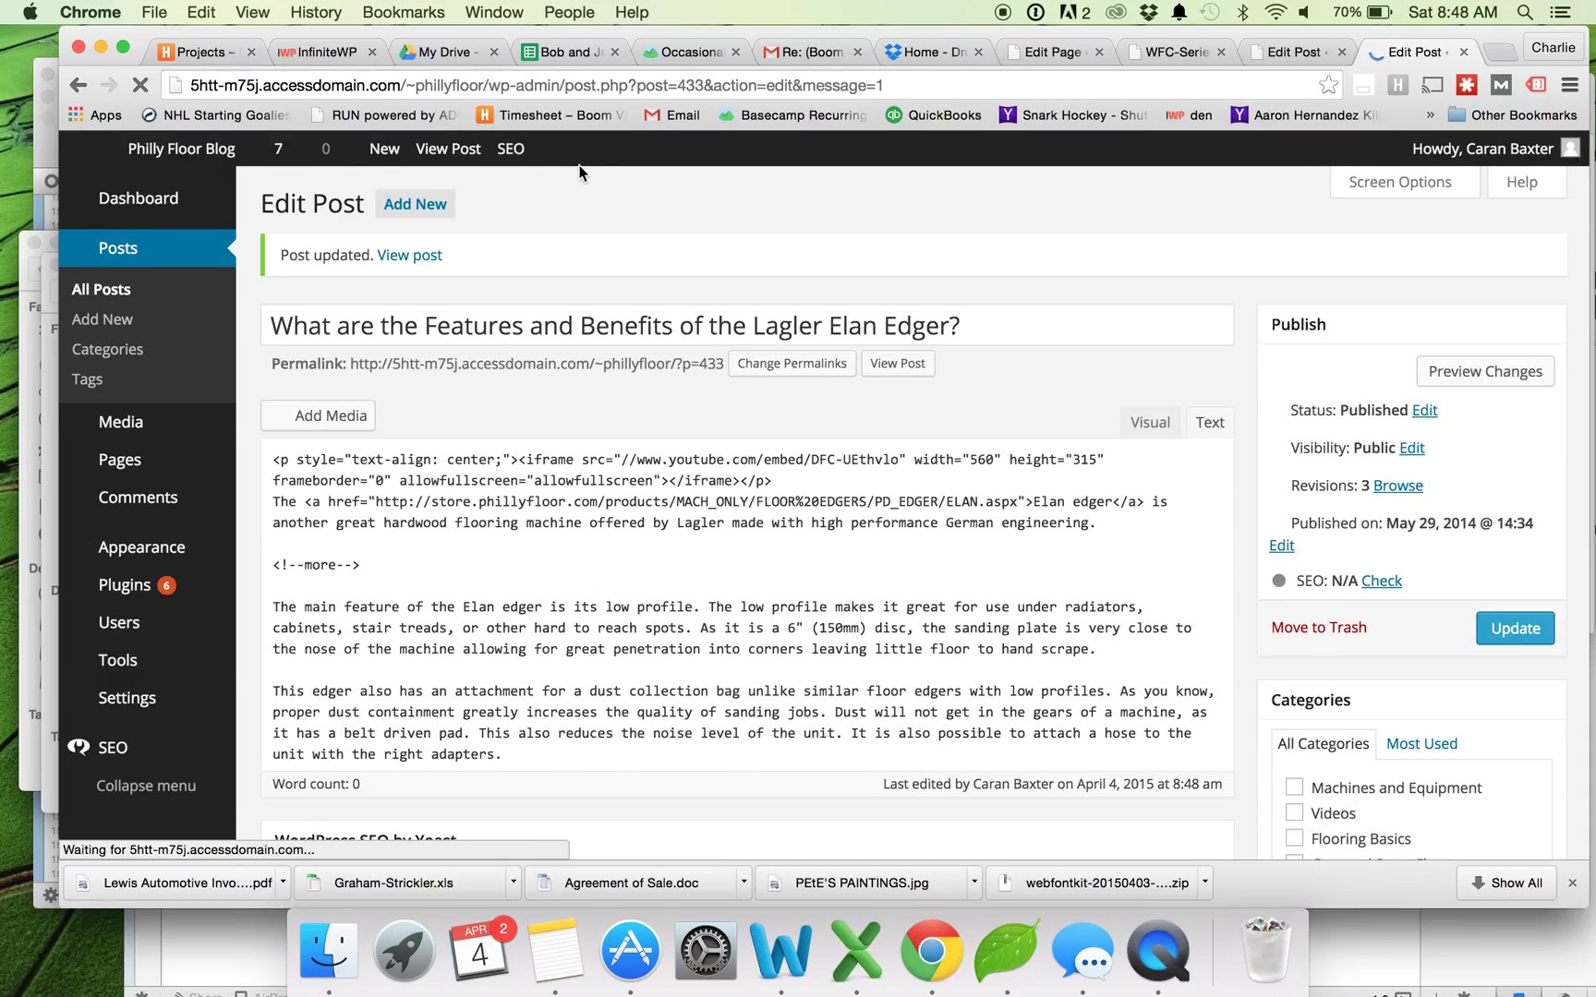
Step: View the updated post, confirm its video preview on the Youtube tag archive, then return home
{"action": "left_click", "coordinate": [482, 159]}
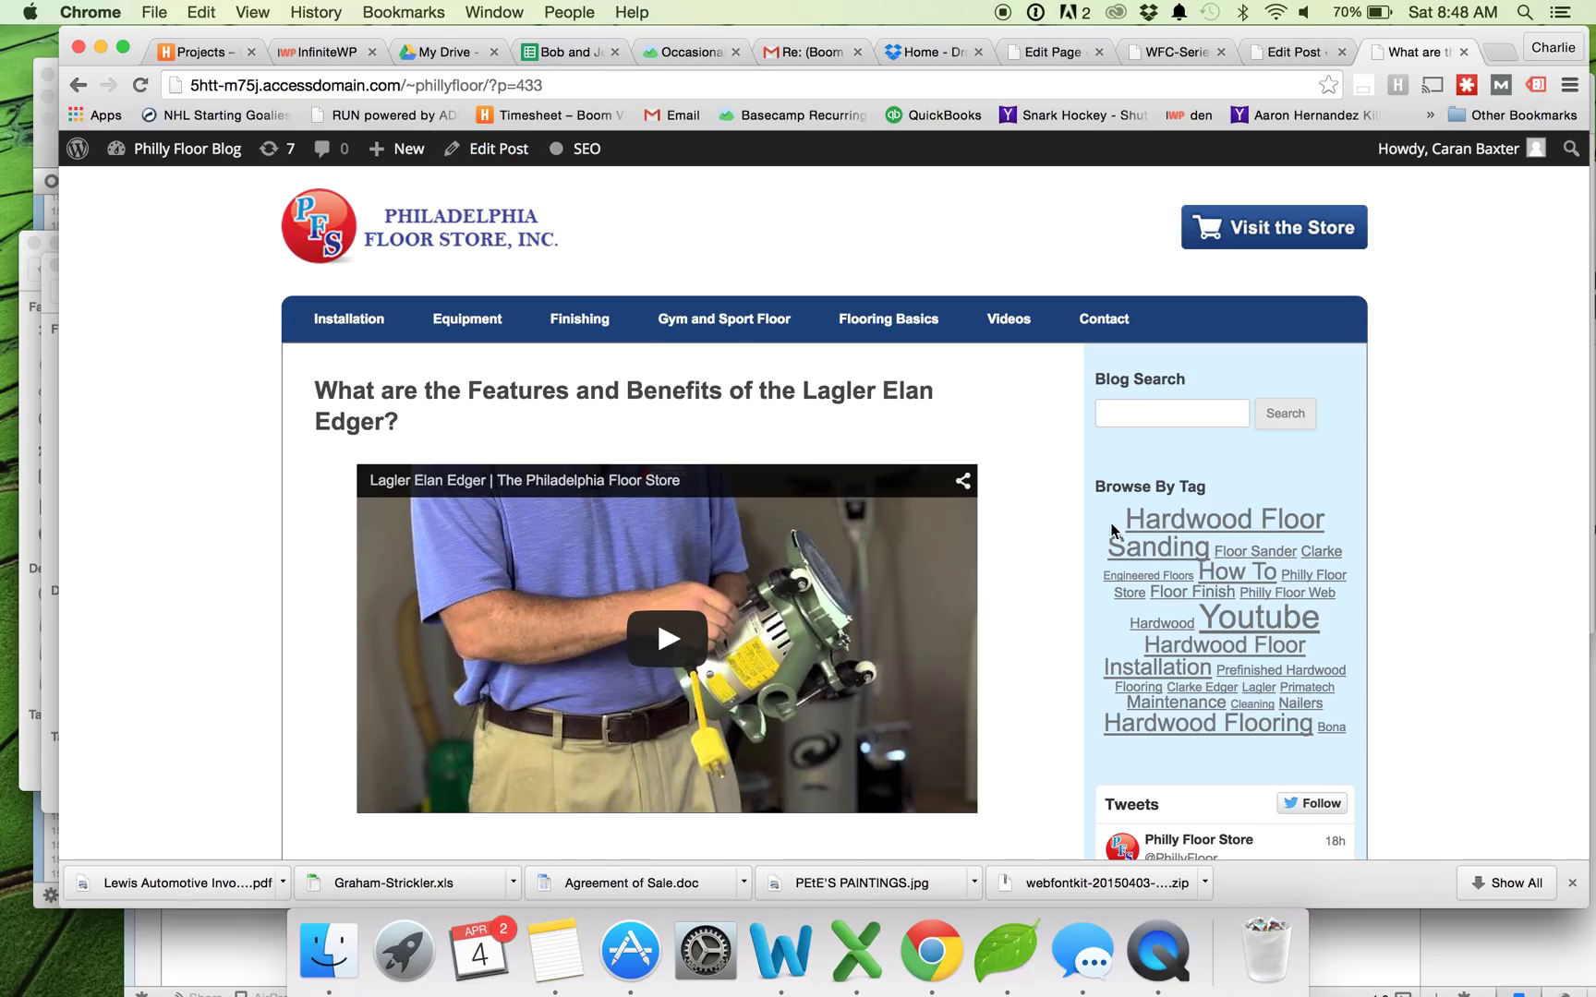
{"action": "left_click", "coordinate": [1238, 616]}
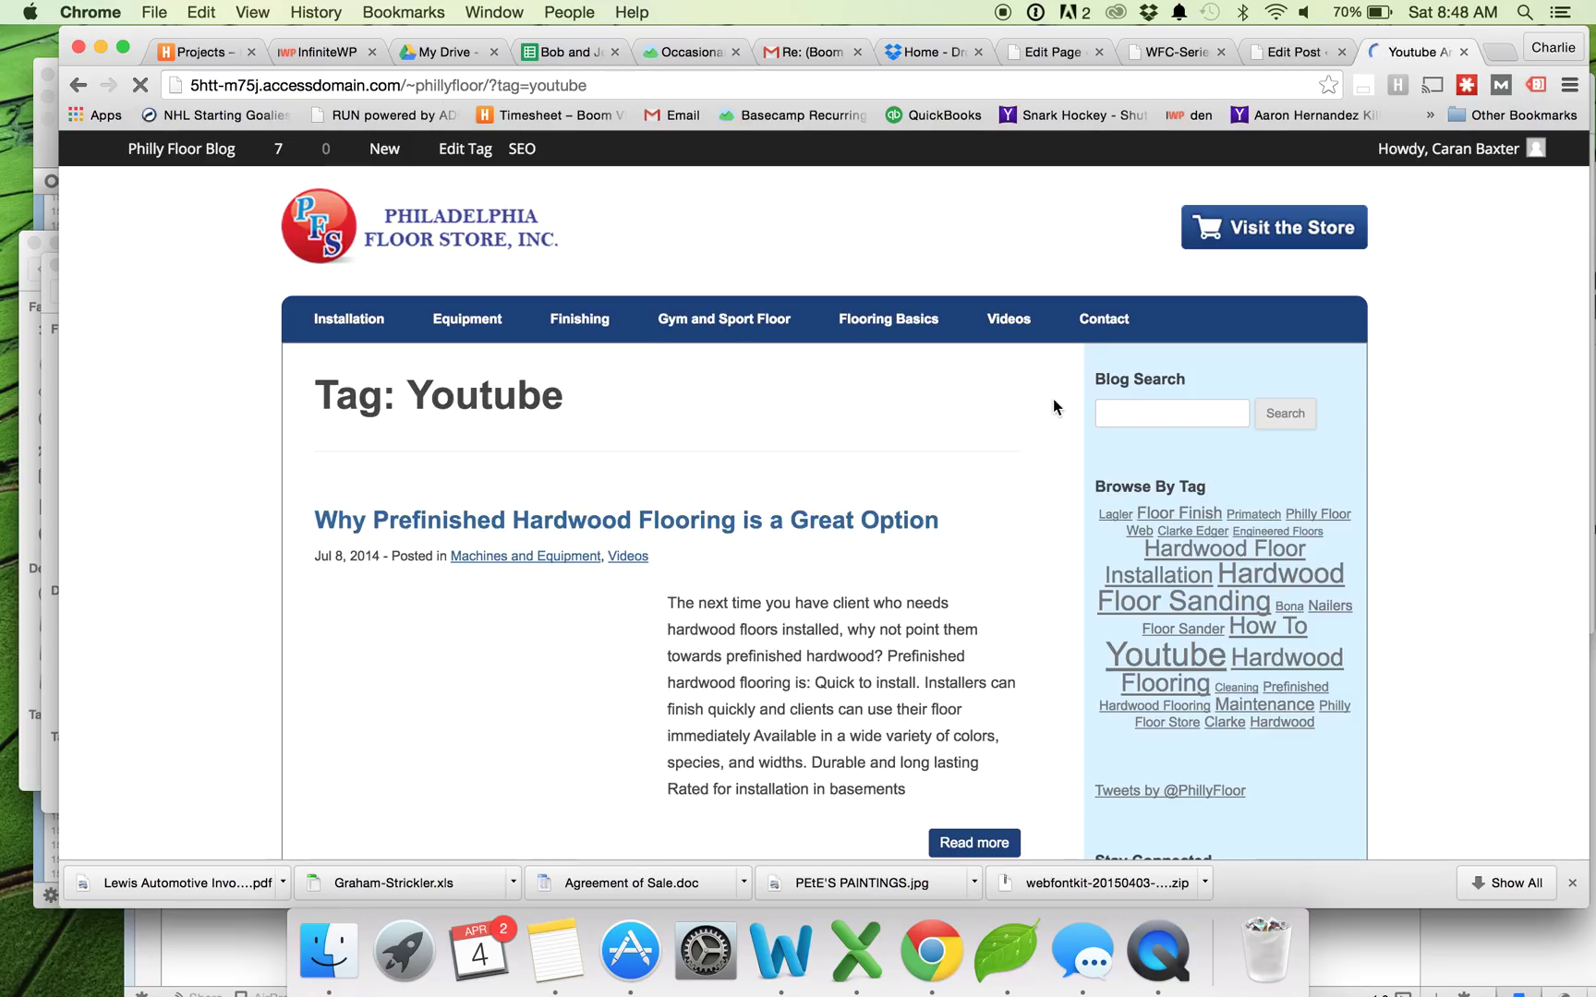
{"action": "scroll", "coordinate": [919, 434], "scroll_direction": "down", "scroll_amount": 10}
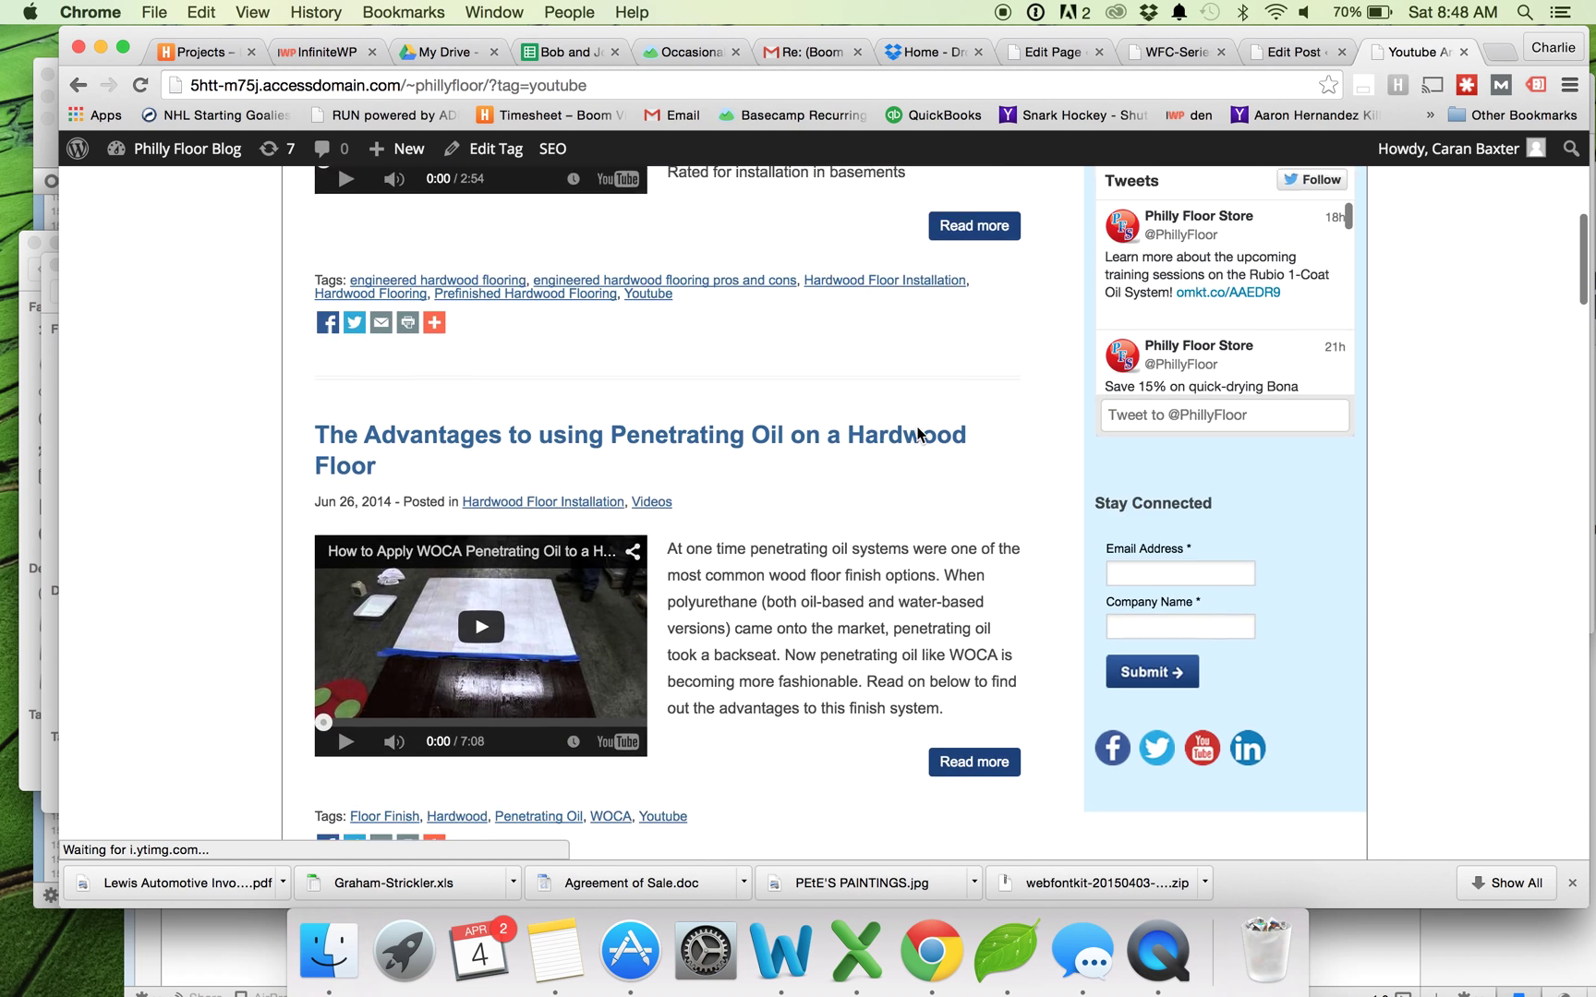
{"action": "scroll", "coordinate": [919, 434], "scroll_direction": "down", "scroll_amount": 9}
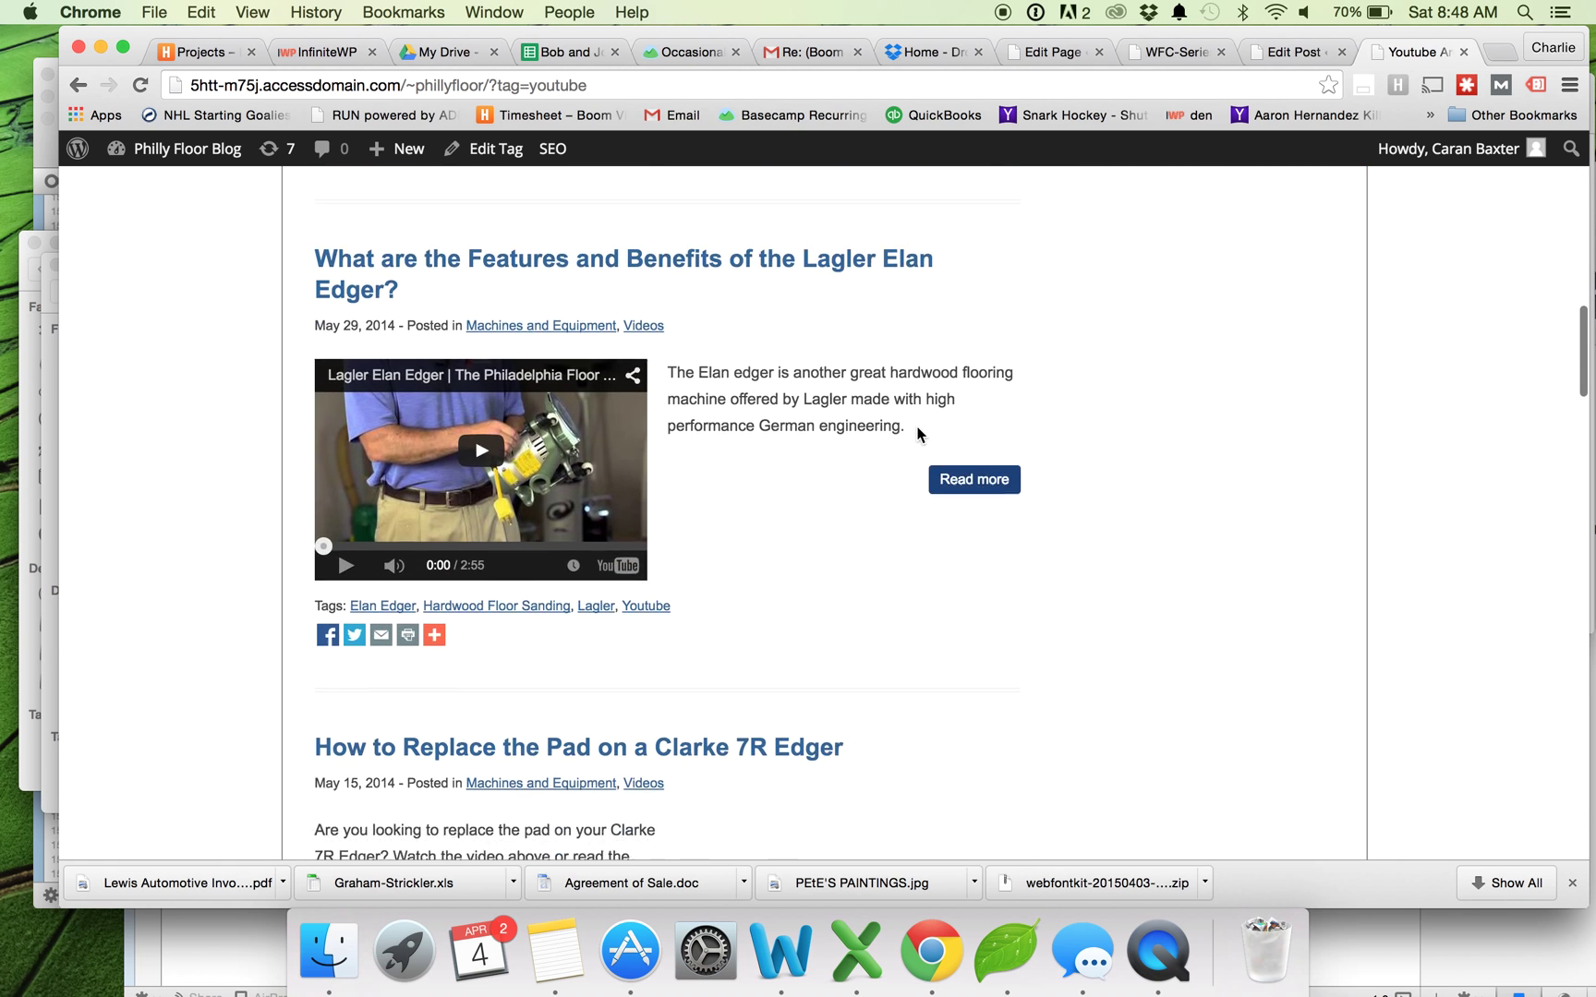
{"action": "scroll", "coordinate": [919, 434], "scroll_direction": "up", "scroll_amount": 1}
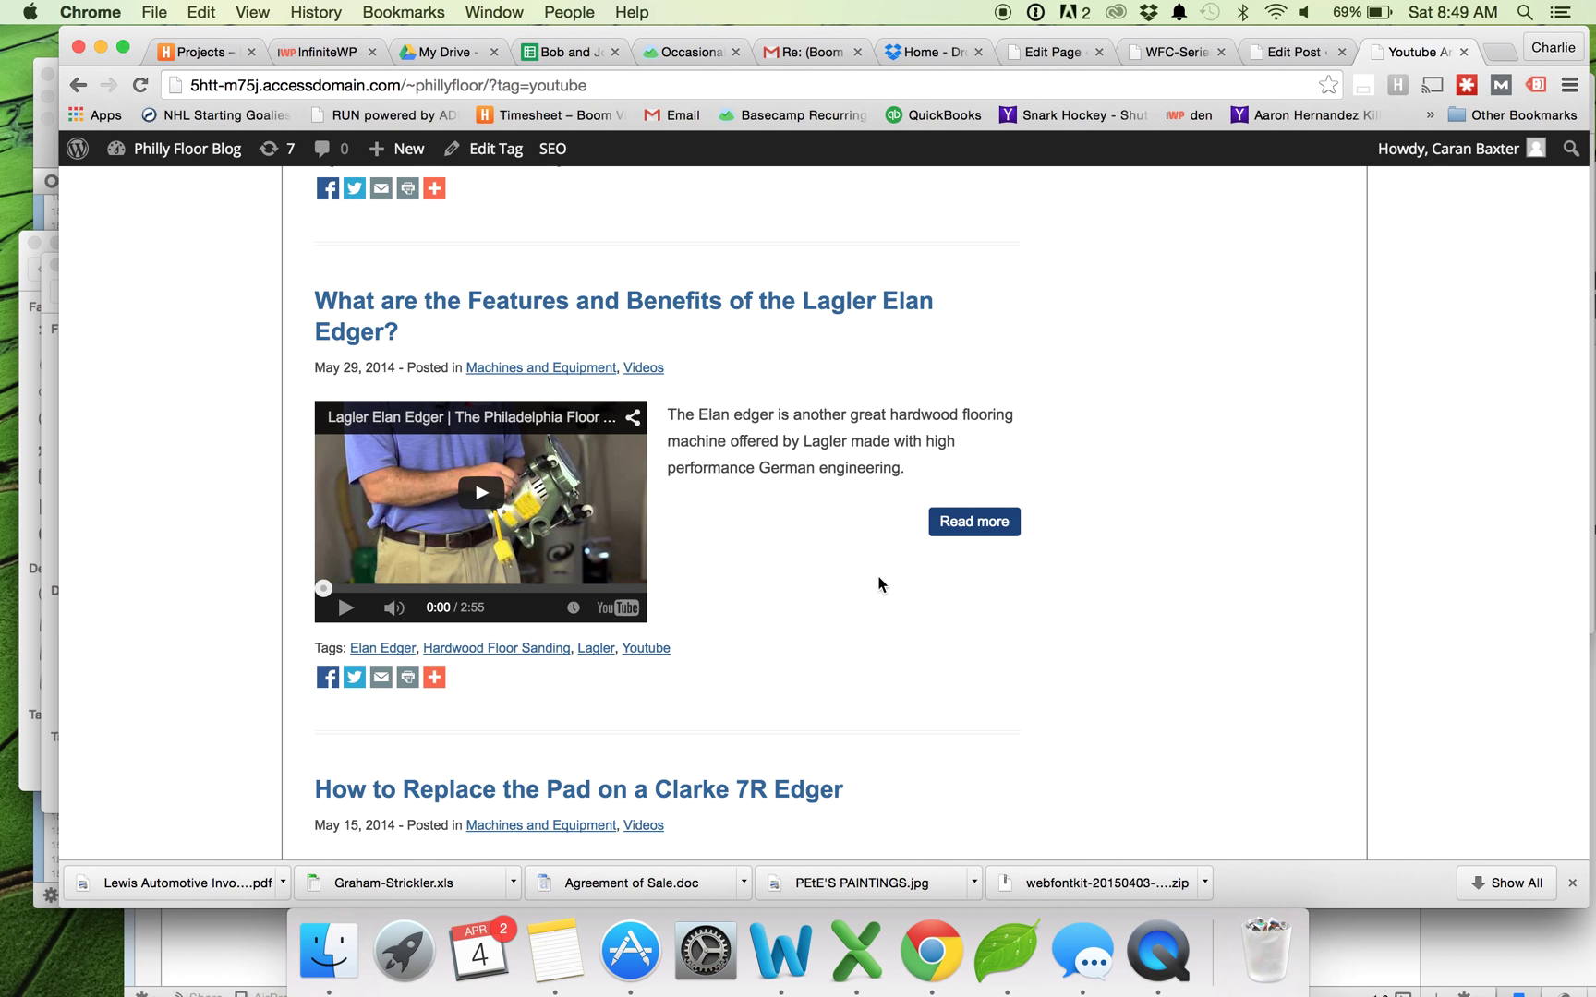
{"action": "scroll", "coordinate": [877, 584], "scroll_direction": "down", "scroll_amount": 5}
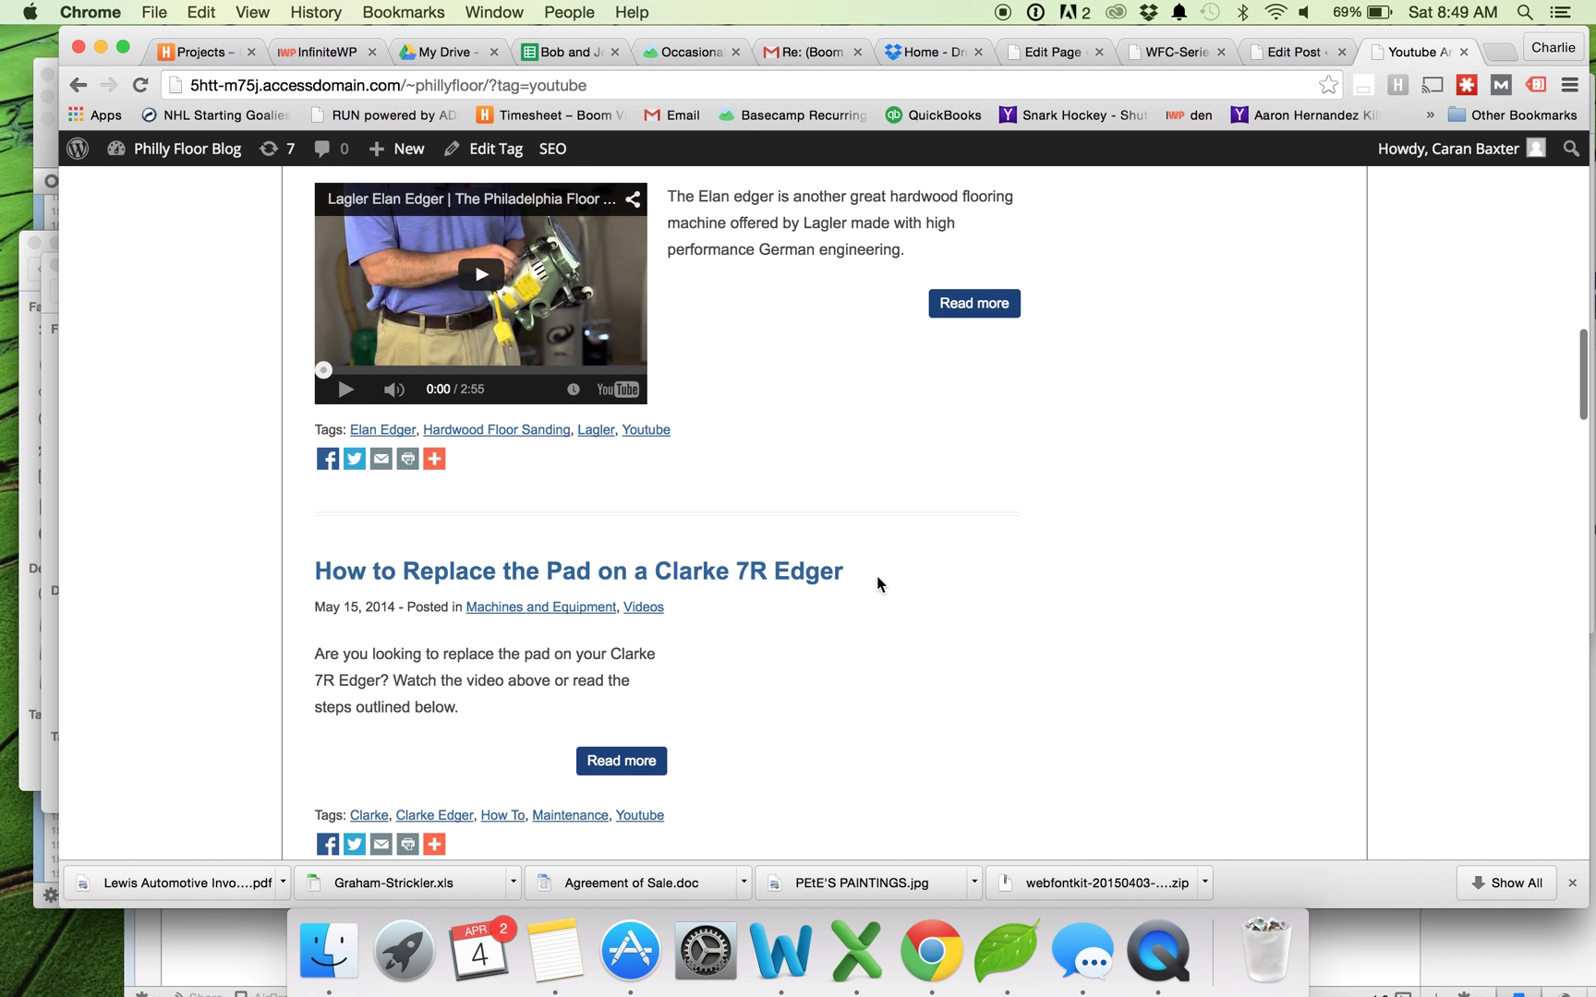
{"action": "scroll", "coordinate": [804, 464], "scroll_direction": "up", "scroll_amount": 15}
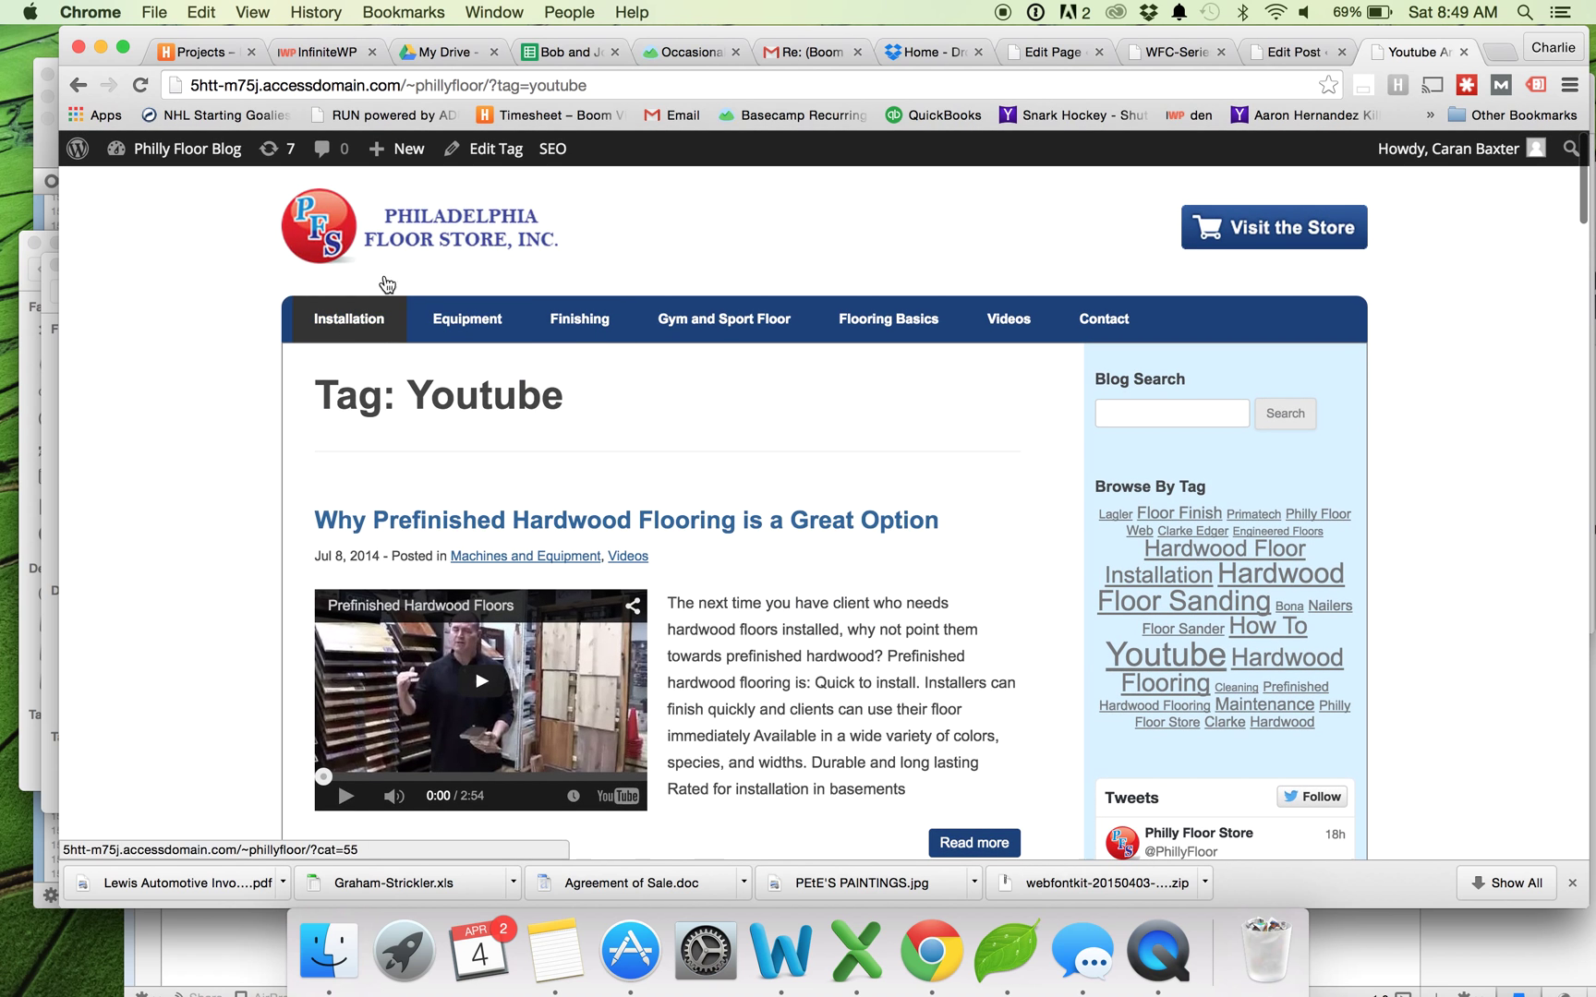
{"action": "left_click", "coordinate": [451, 237]}
Step: Open the 'Quick Guide to Finish Sheen Levels' post in the editor
{"action": "scroll", "coordinate": [685, 536], "scroll_direction": "down", "scroll_amount": 5}
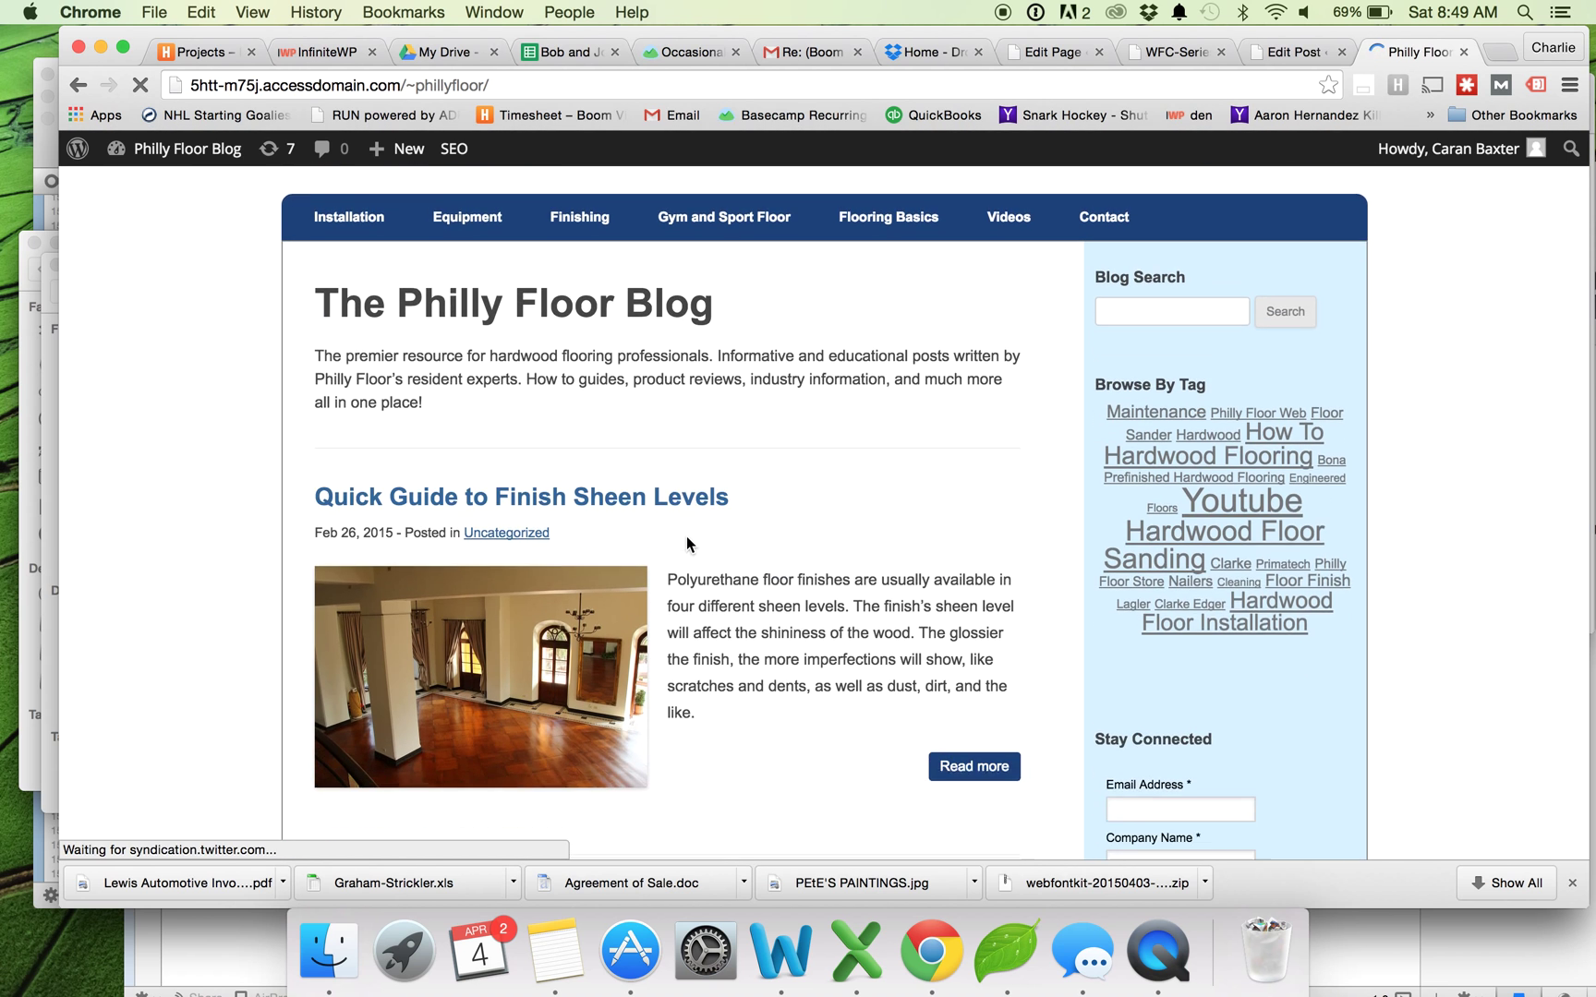
{"action": "left_click", "coordinate": [663, 441]}
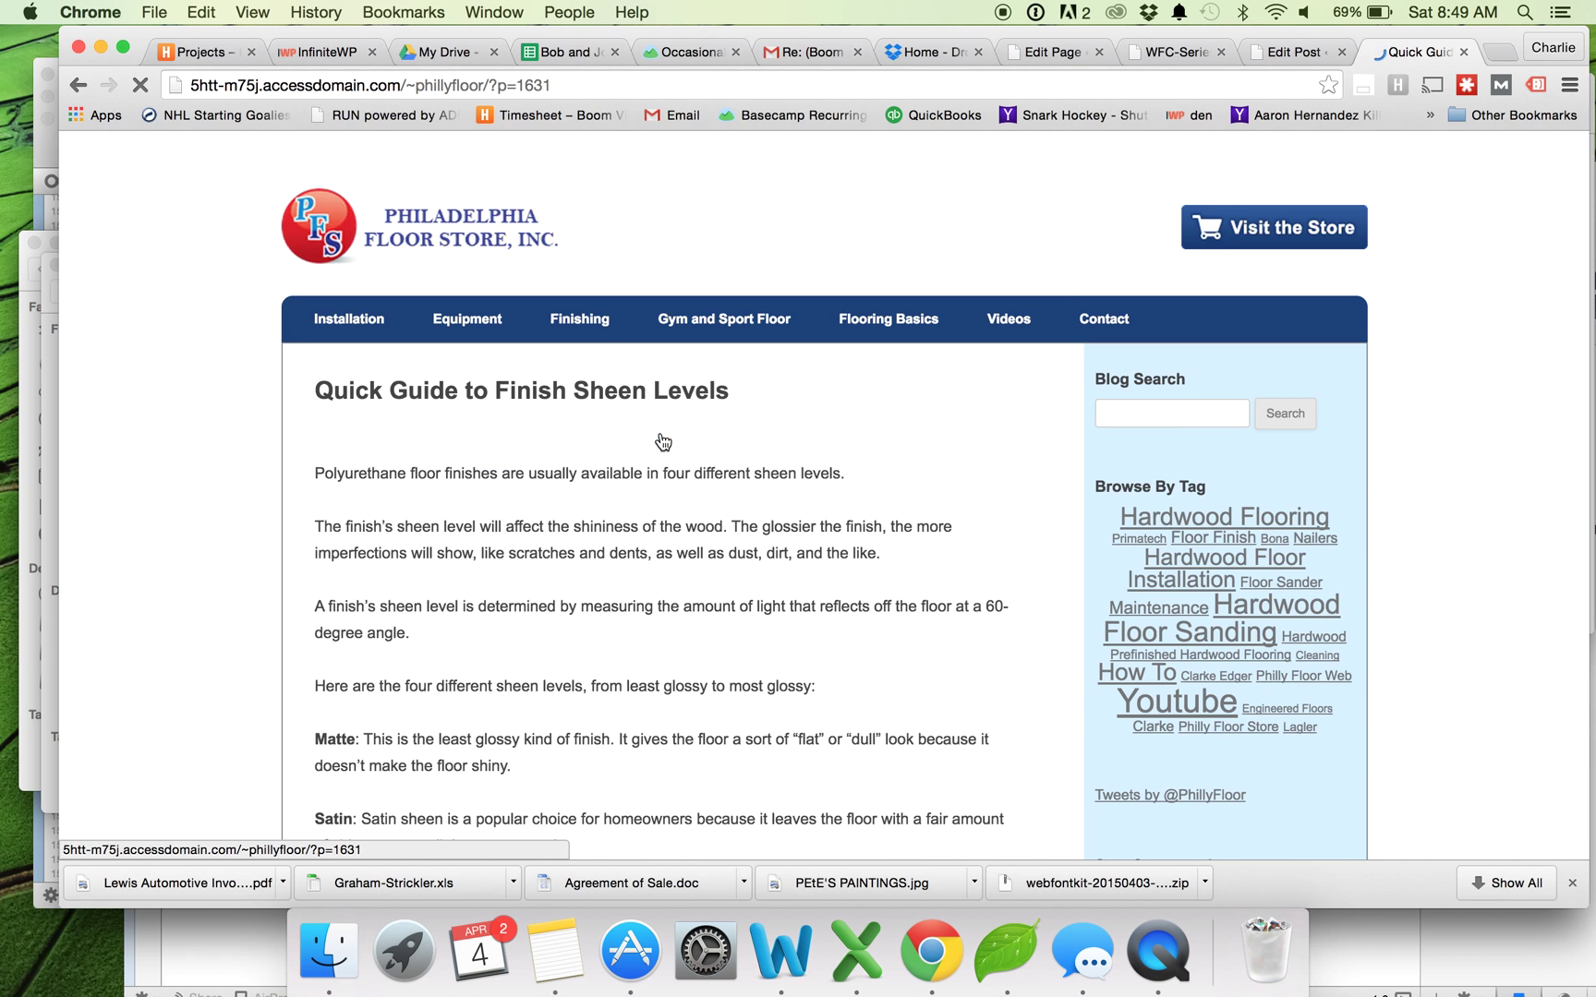
{"action": "scroll", "coordinate": [663, 441], "scroll_direction": "down", "scroll_amount": 10}
{"action": "scroll", "coordinate": [600, 323], "scroll_direction": "up", "scroll_amount": 6}
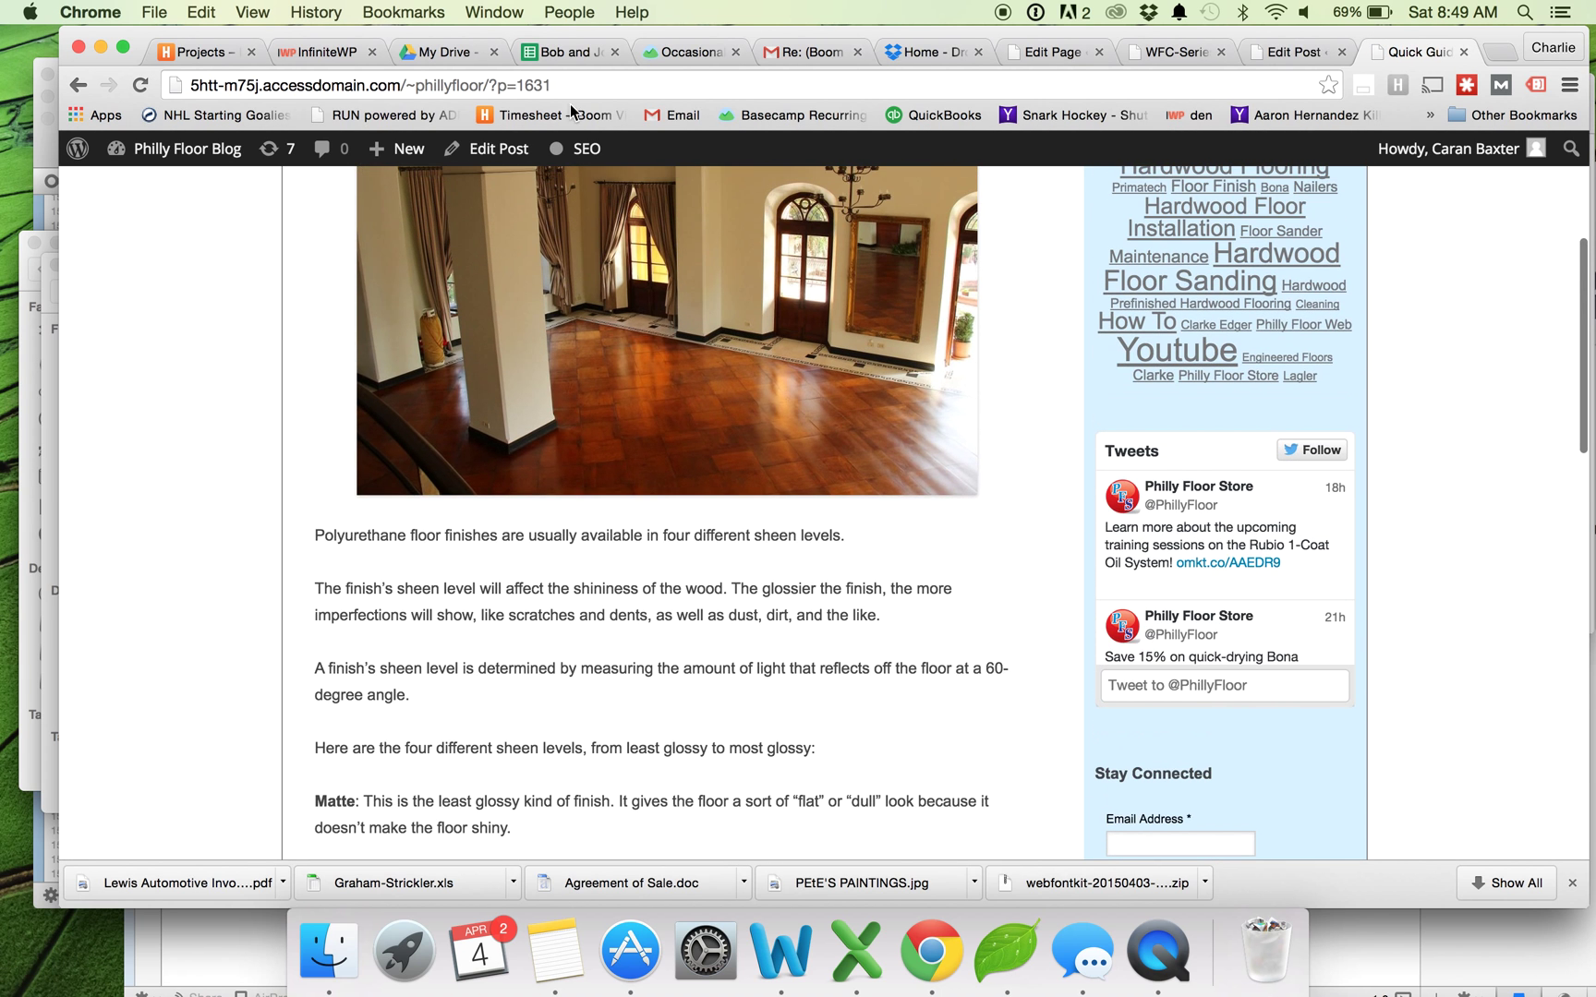
{"action": "left_click", "coordinate": [500, 148]}
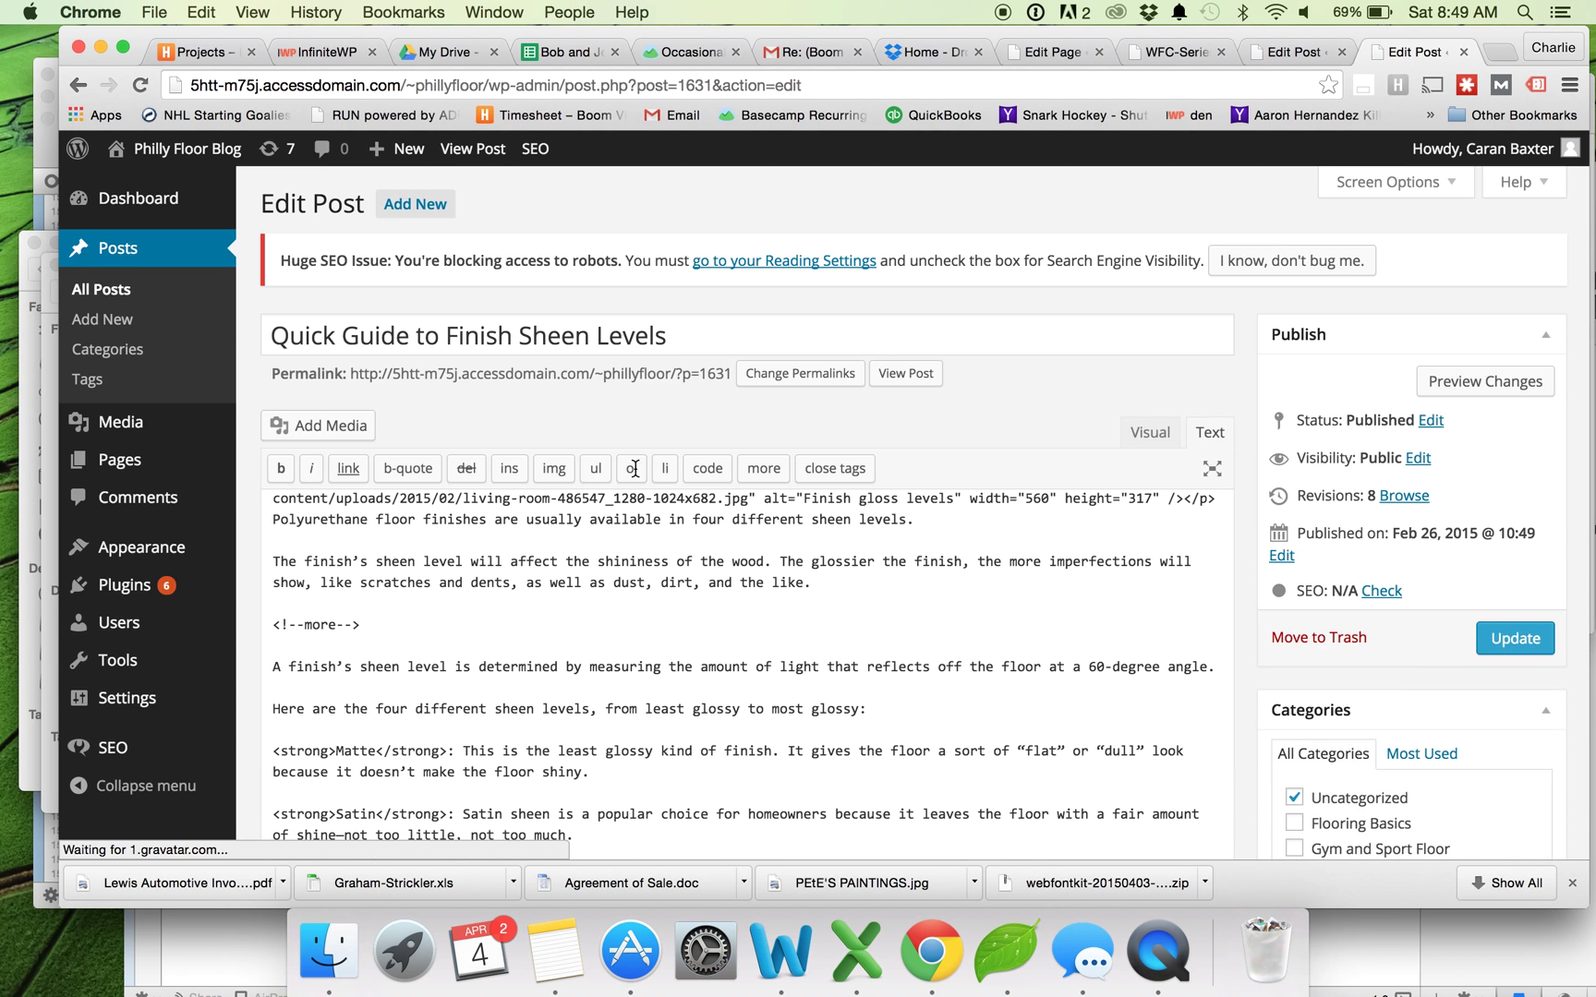
Step: In the Visual editor, add an empty paragraph after the Glossy section
{"action": "scroll", "coordinate": [709, 605], "scroll_direction": "down", "scroll_amount": 2}
{"action": "left_click", "coordinate": [1143, 314]}
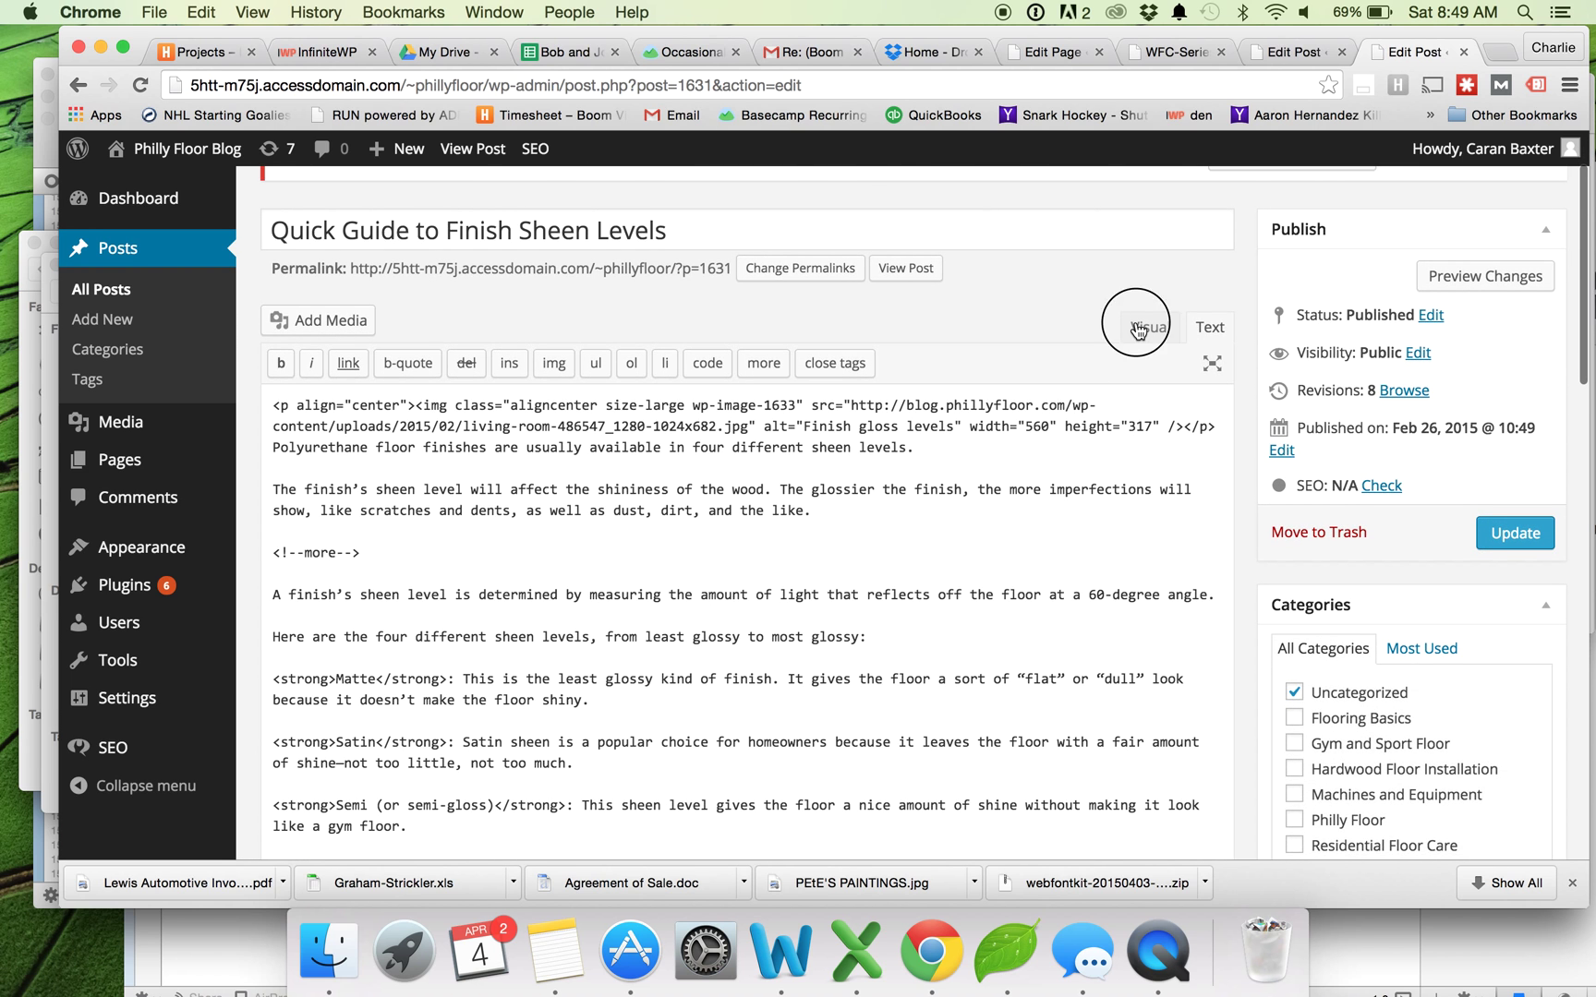
{"action": "scroll", "coordinate": [995, 364], "scroll_direction": "down", "scroll_amount": 10}
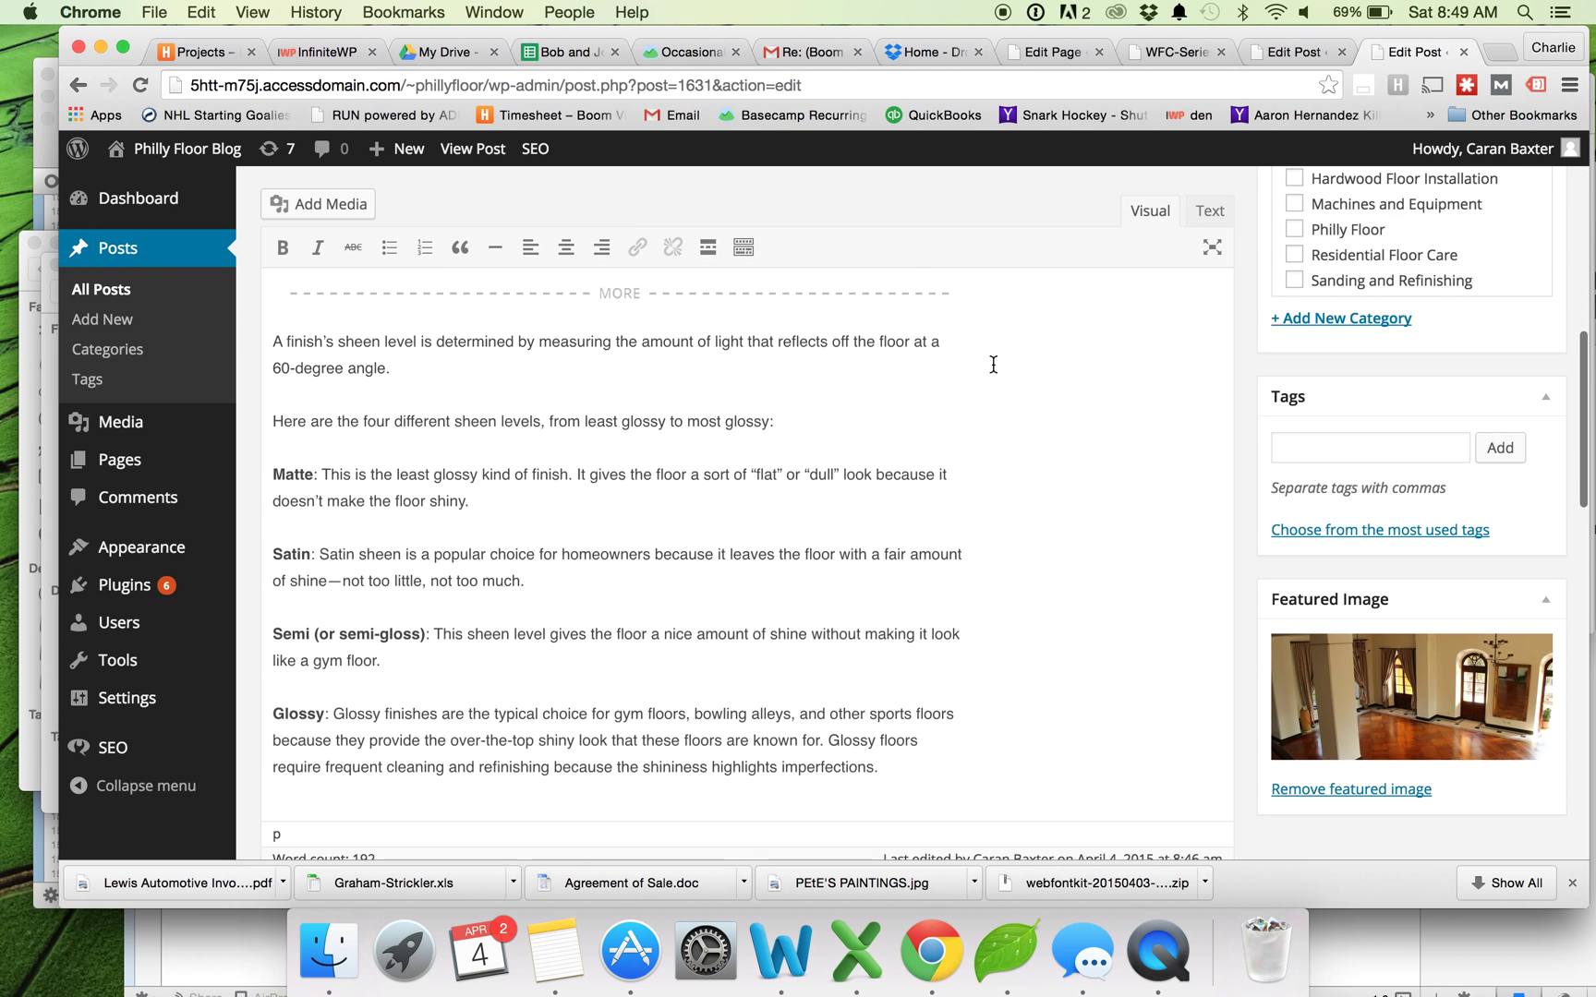
{"action": "left_click", "coordinate": [910, 472]}
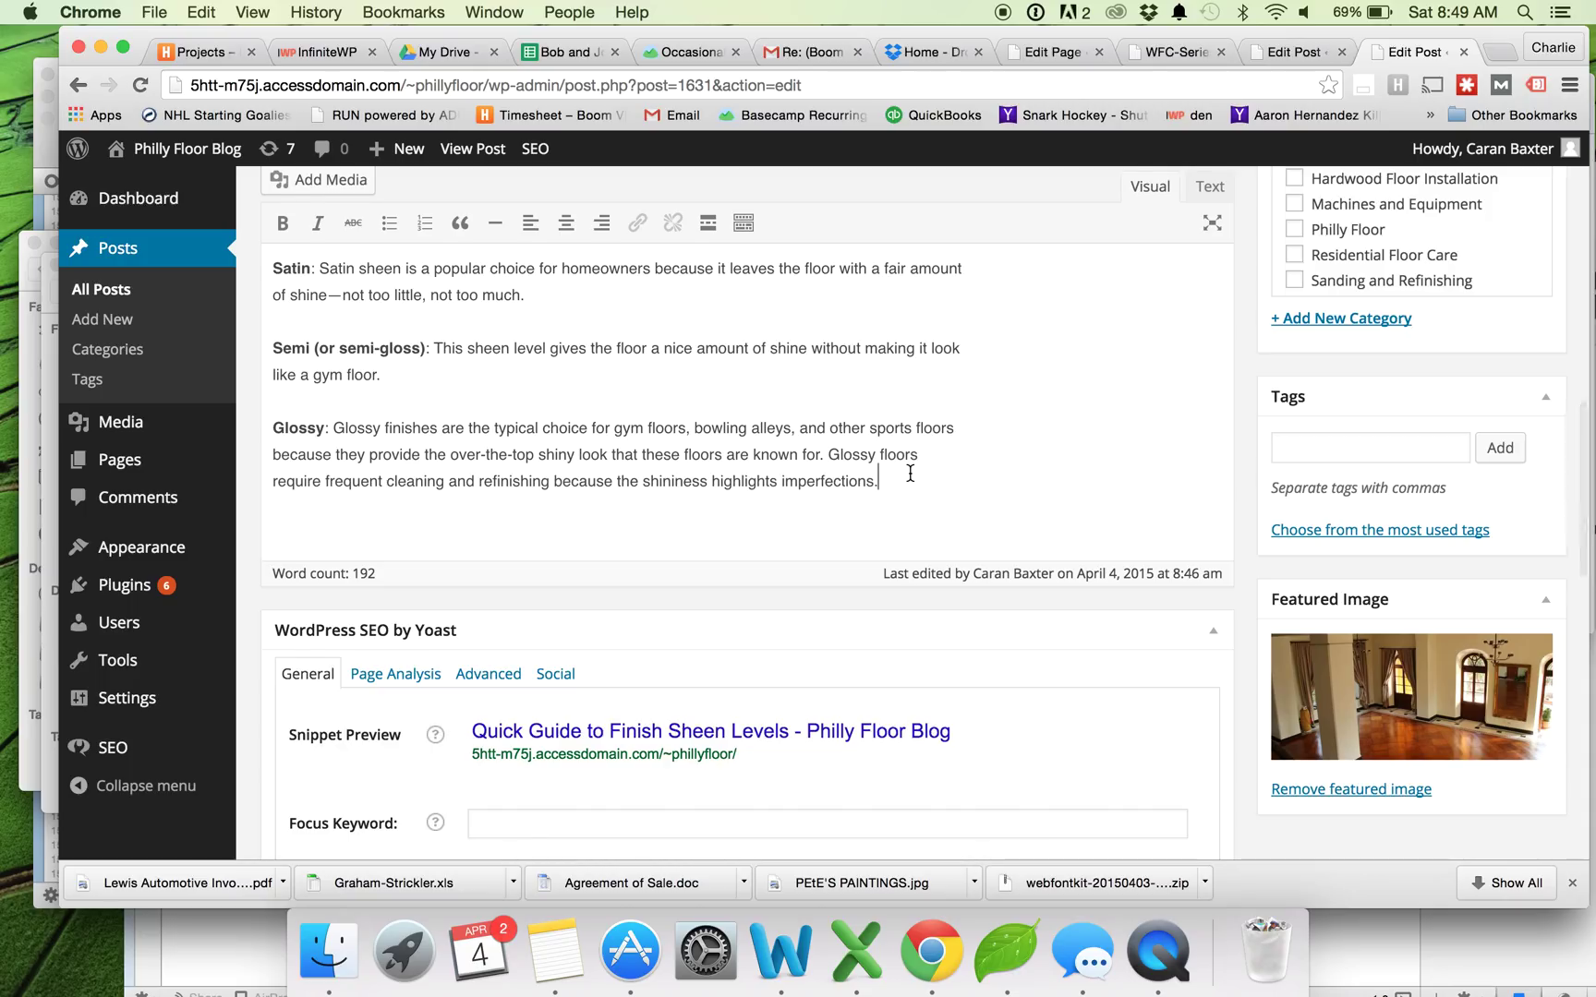
{"action": "key", "text": "Return"}
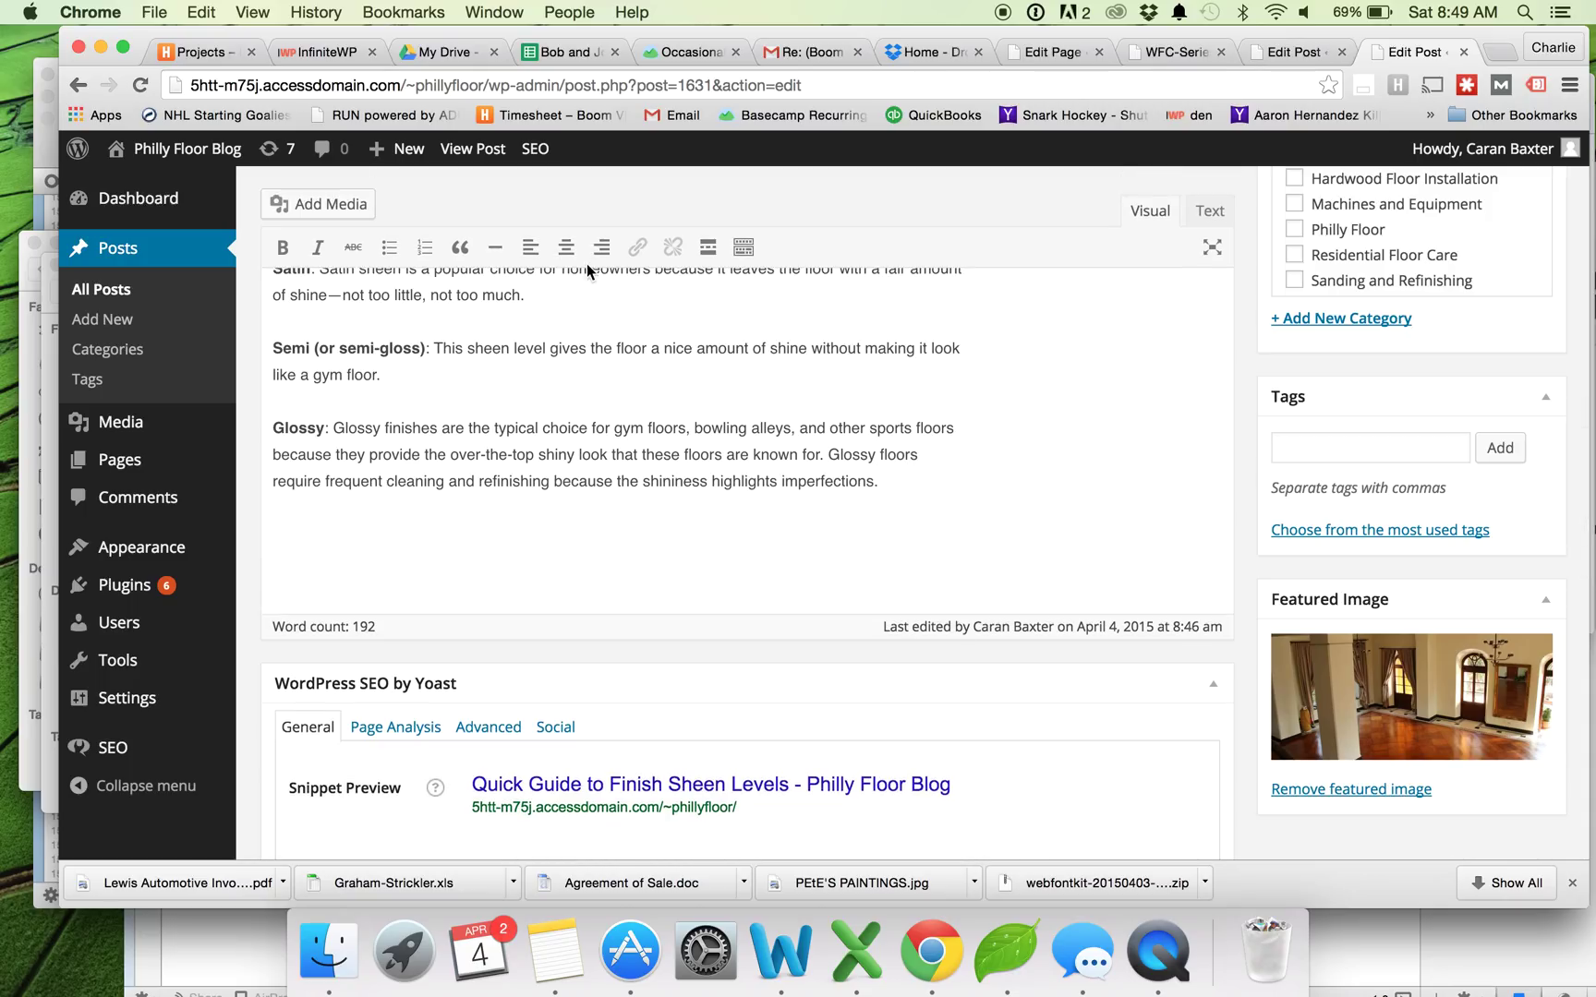
Step: Select the vacuum, mop, wood texture and applying-finish images for a new media gallery
{"action": "left_click", "coordinate": [328, 205]}
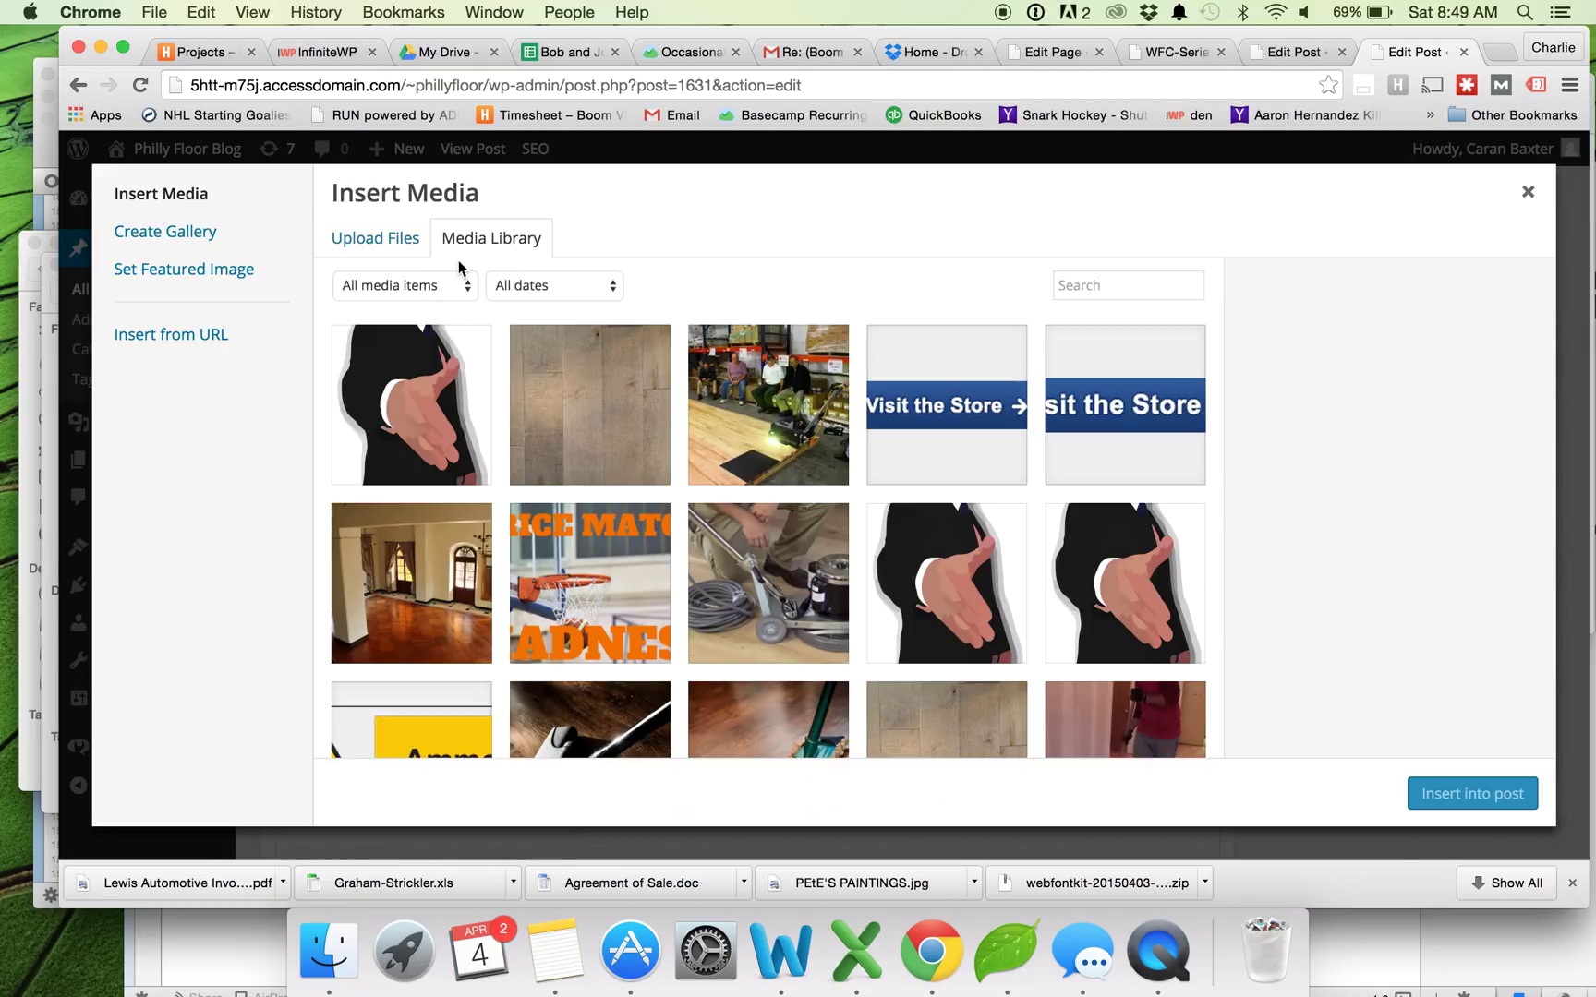
{"action": "scroll", "coordinate": [415, 370], "scroll_direction": "down", "scroll_amount": 3}
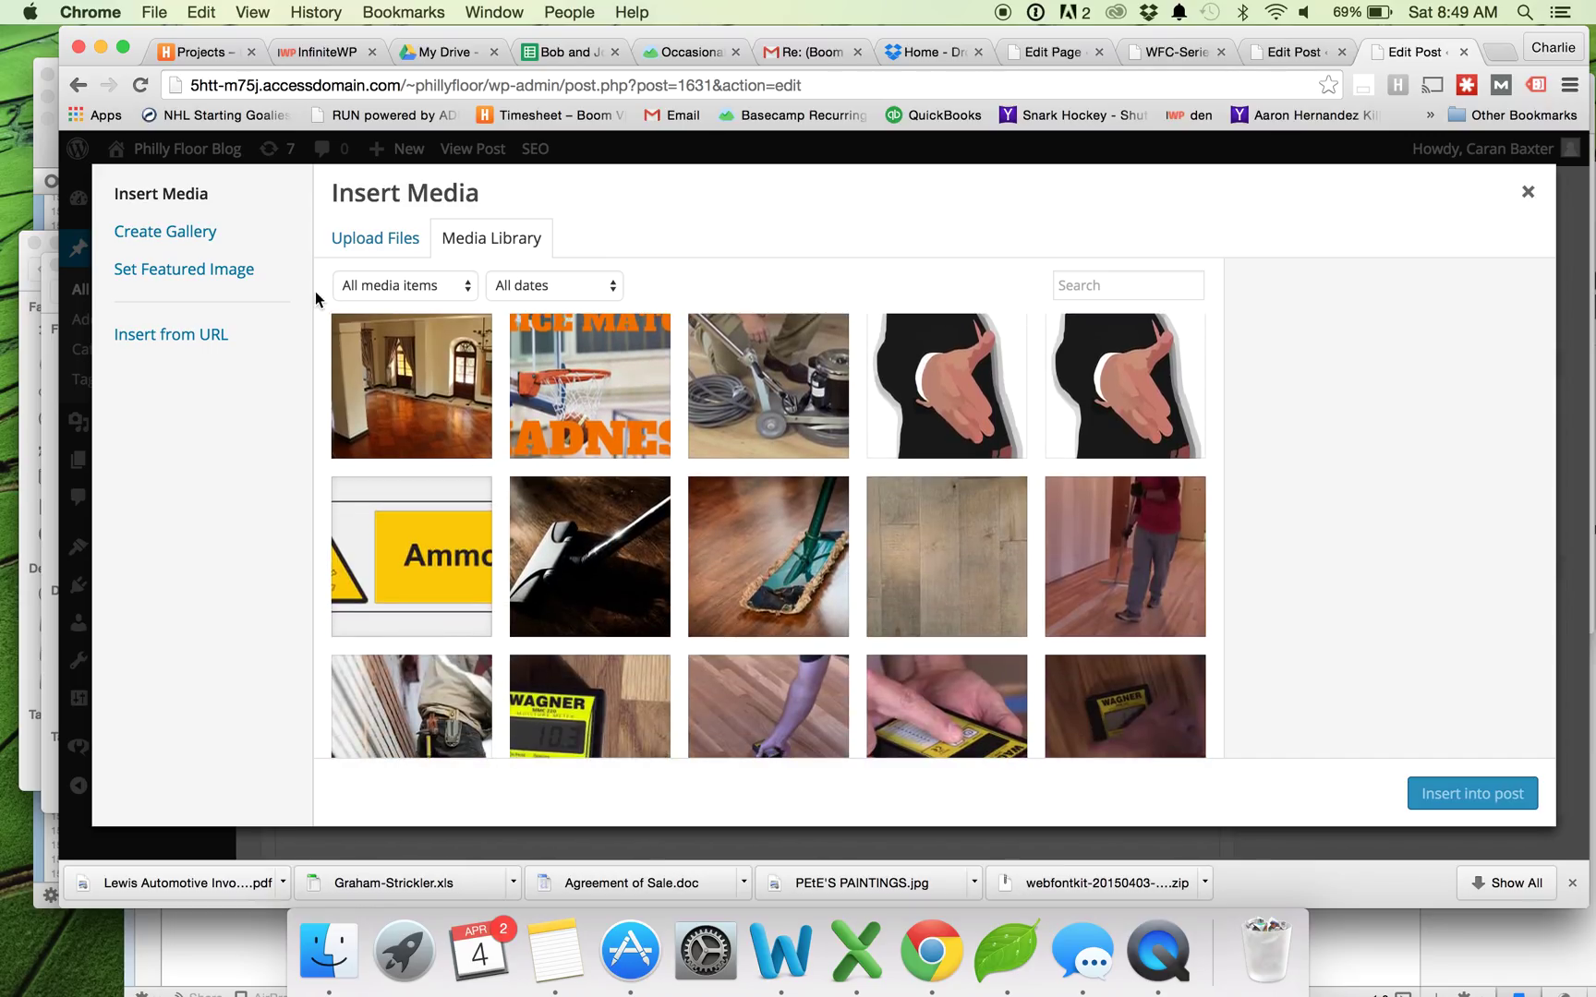
{"action": "left_click", "coordinate": [210, 234]}
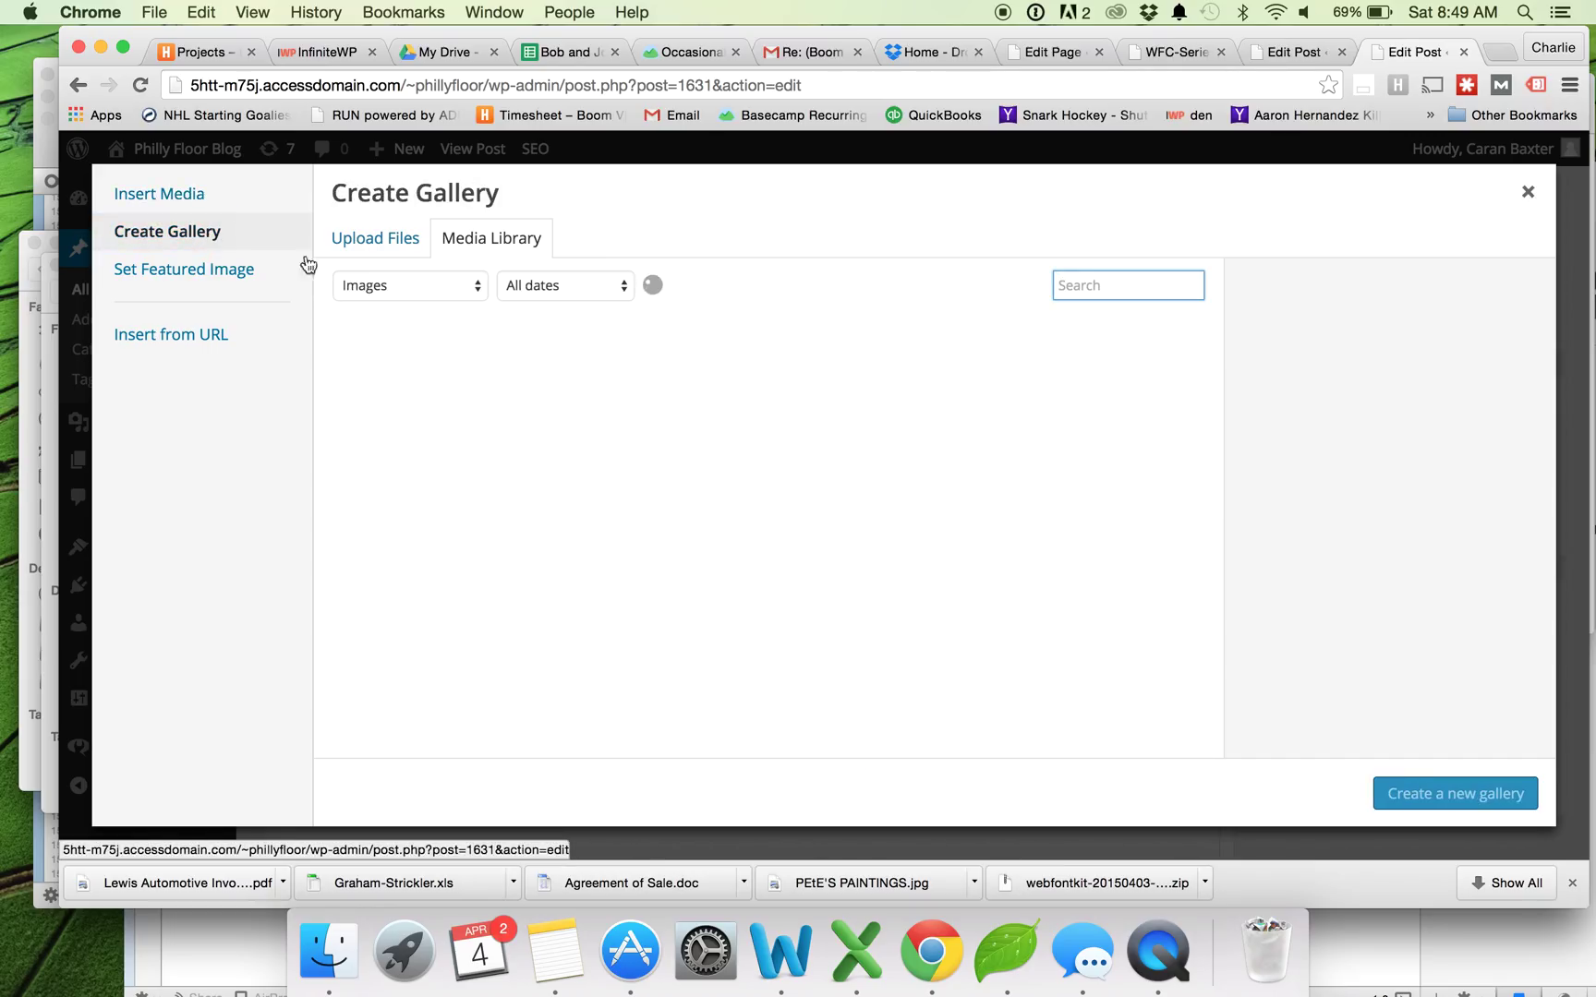
{"action": "scroll", "coordinate": [666, 464], "scroll_direction": "down", "scroll_amount": 3}
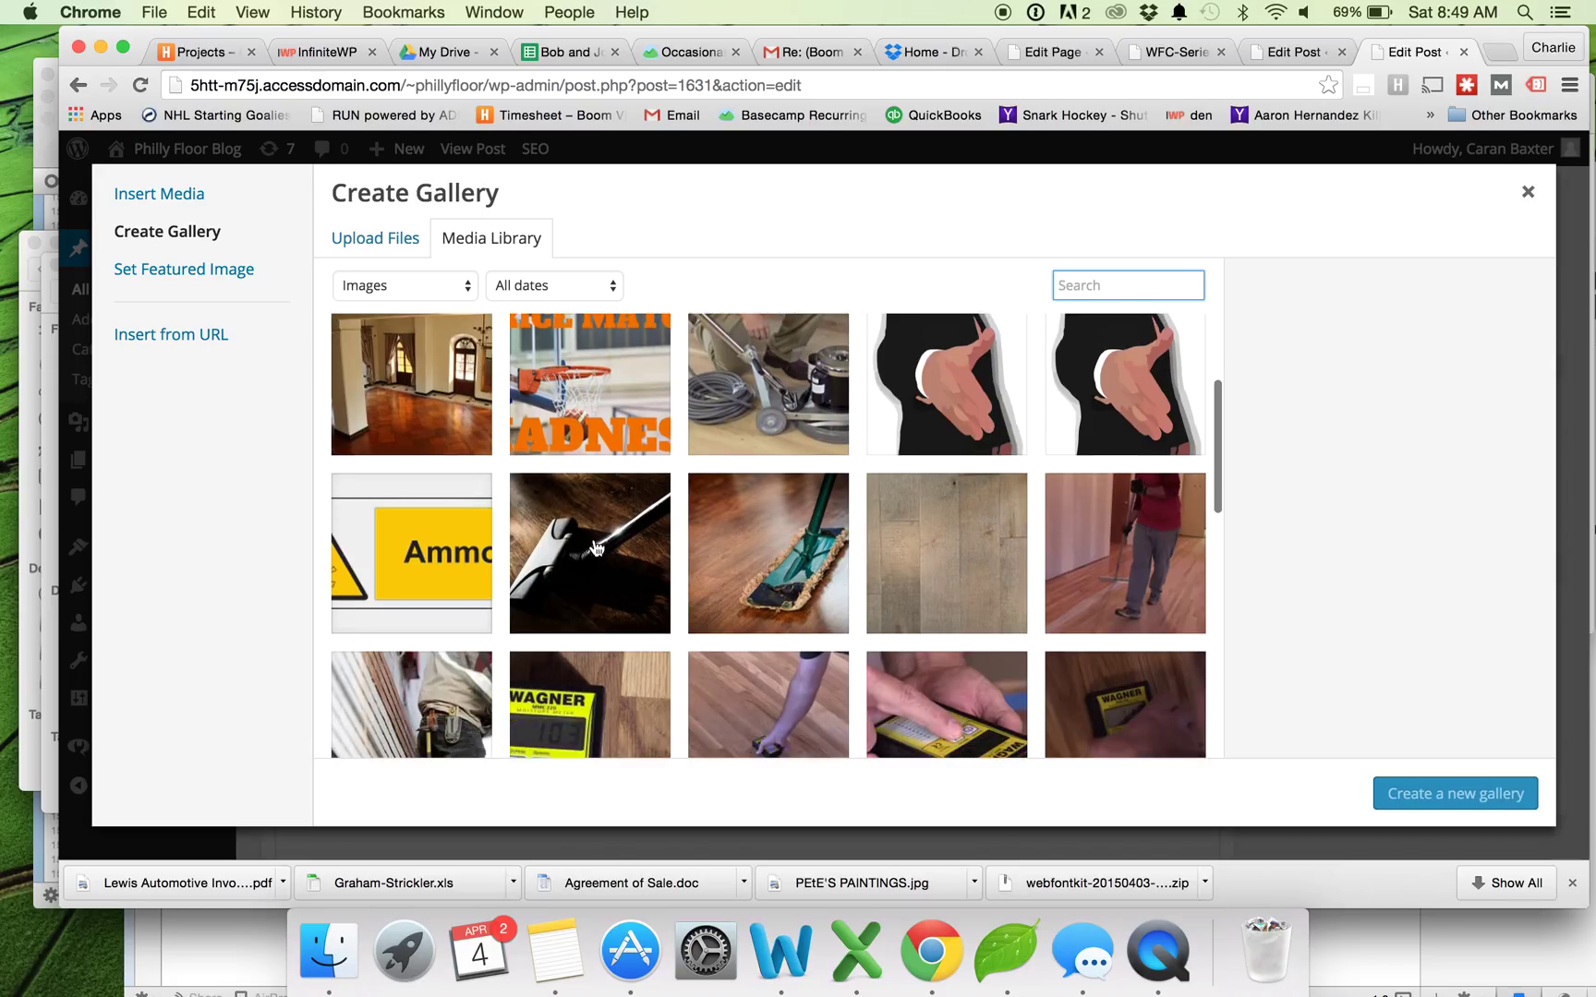
{"action": "left_click", "coordinate": [596, 548]}
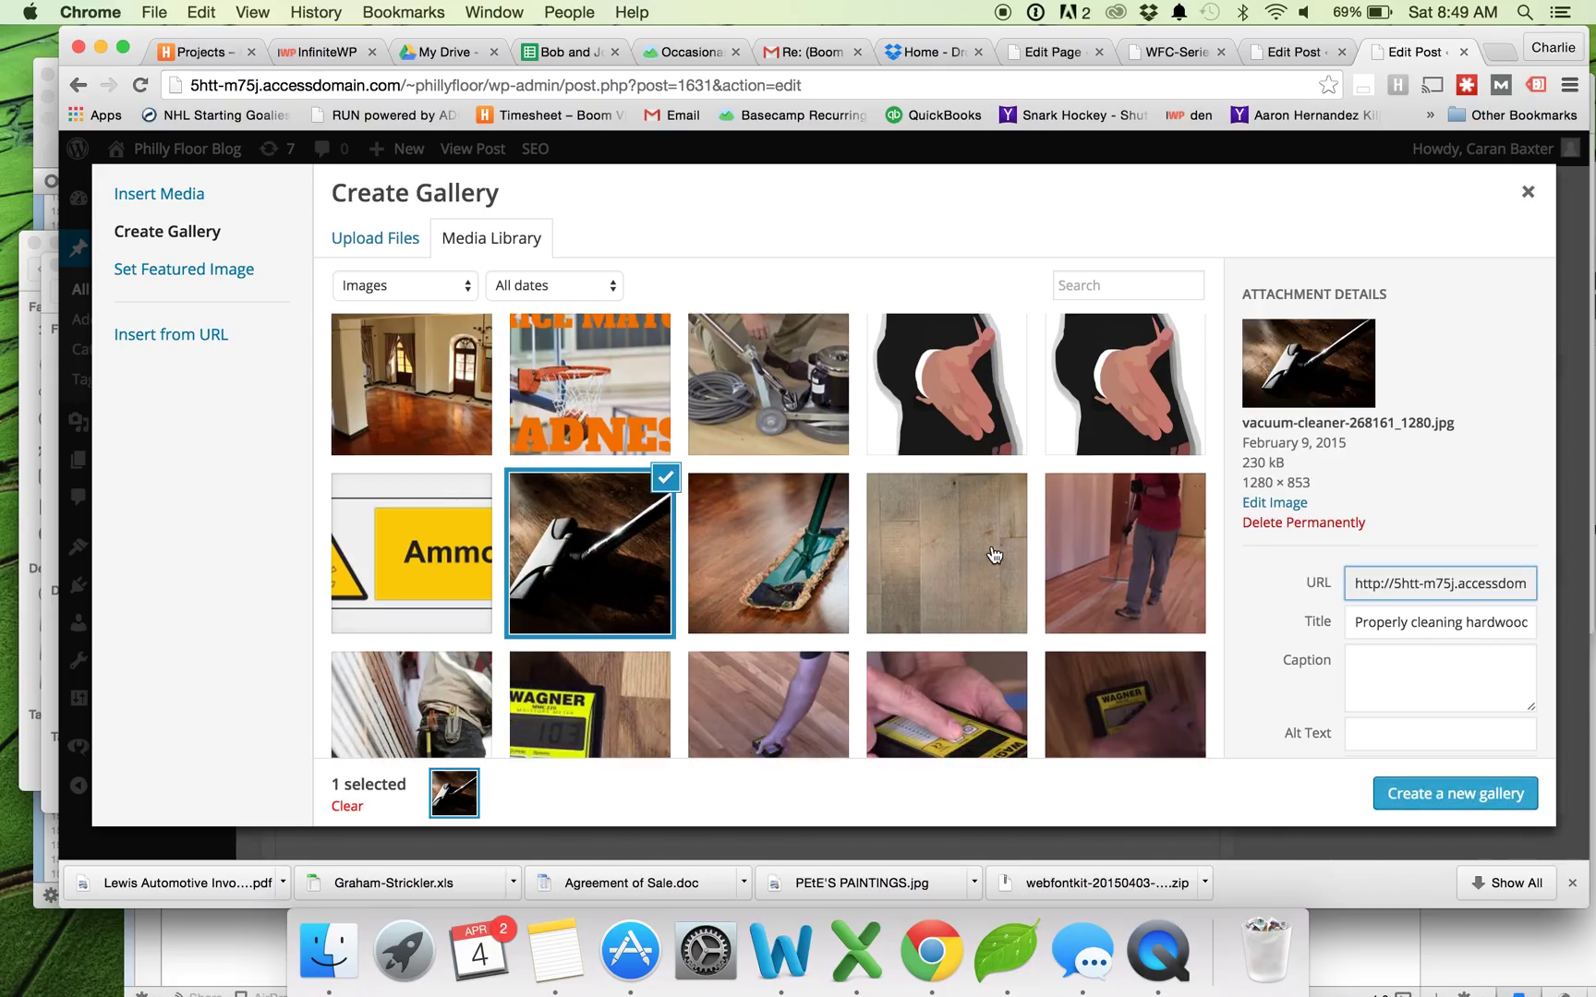
{"action": "left_click", "coordinate": [1091, 554], "text": "shift"}
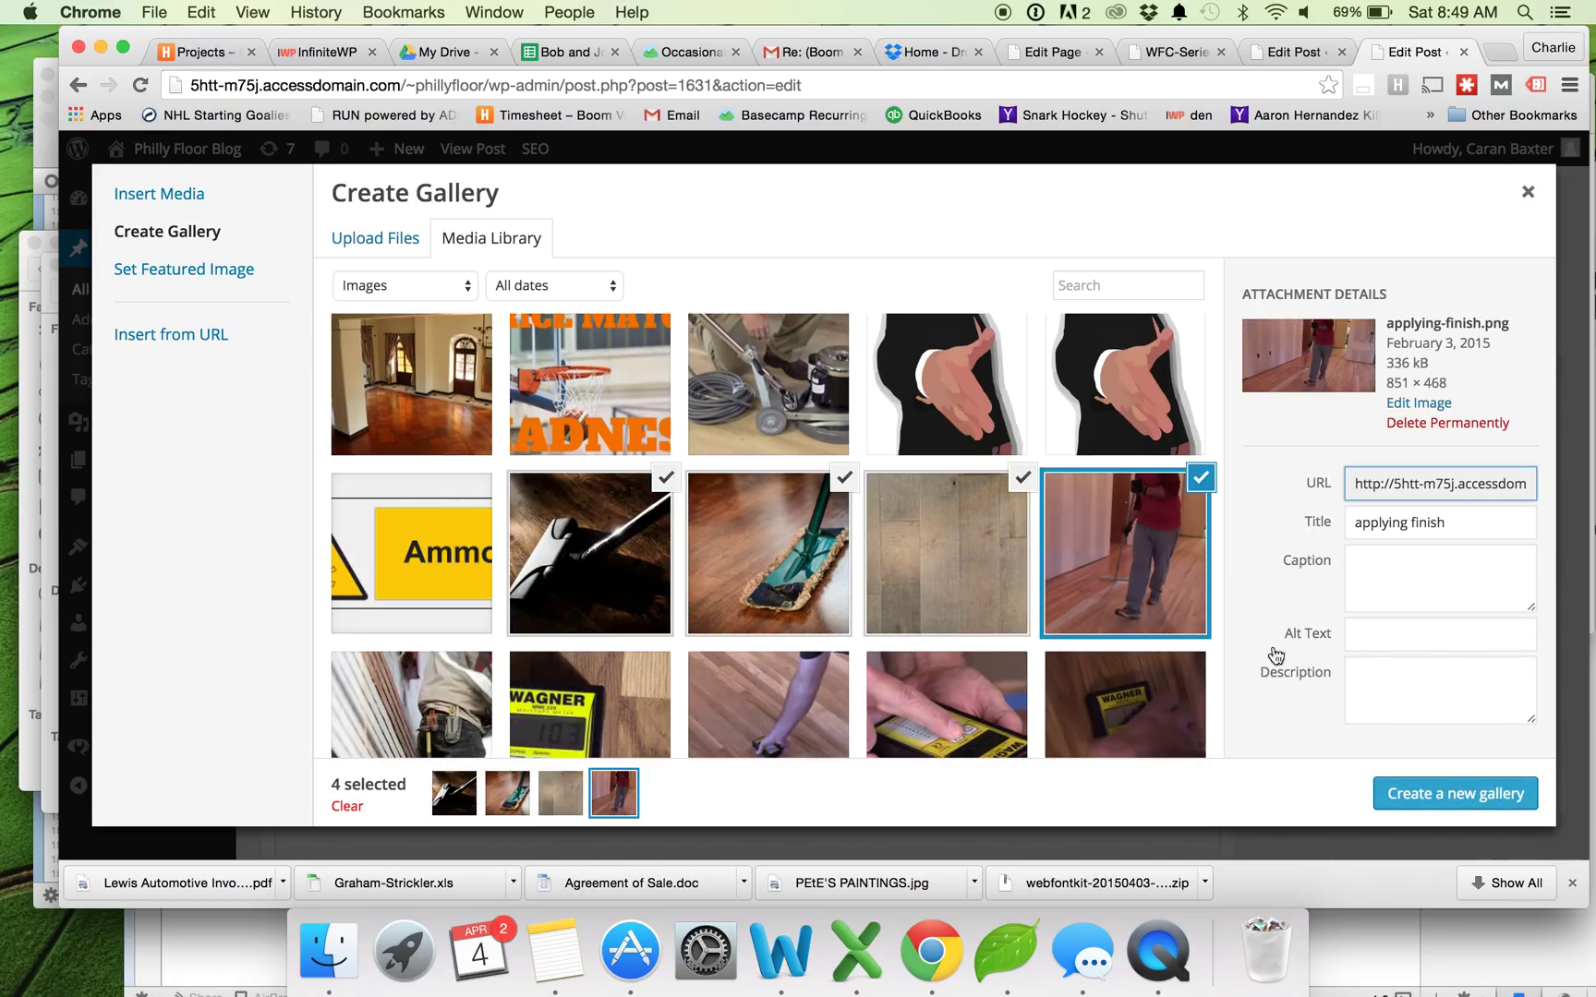
Step: Insert the four-image gallery linked to Media File, with 3 columns at Thumbnail size
{"action": "left_click", "coordinate": [1446, 803]}
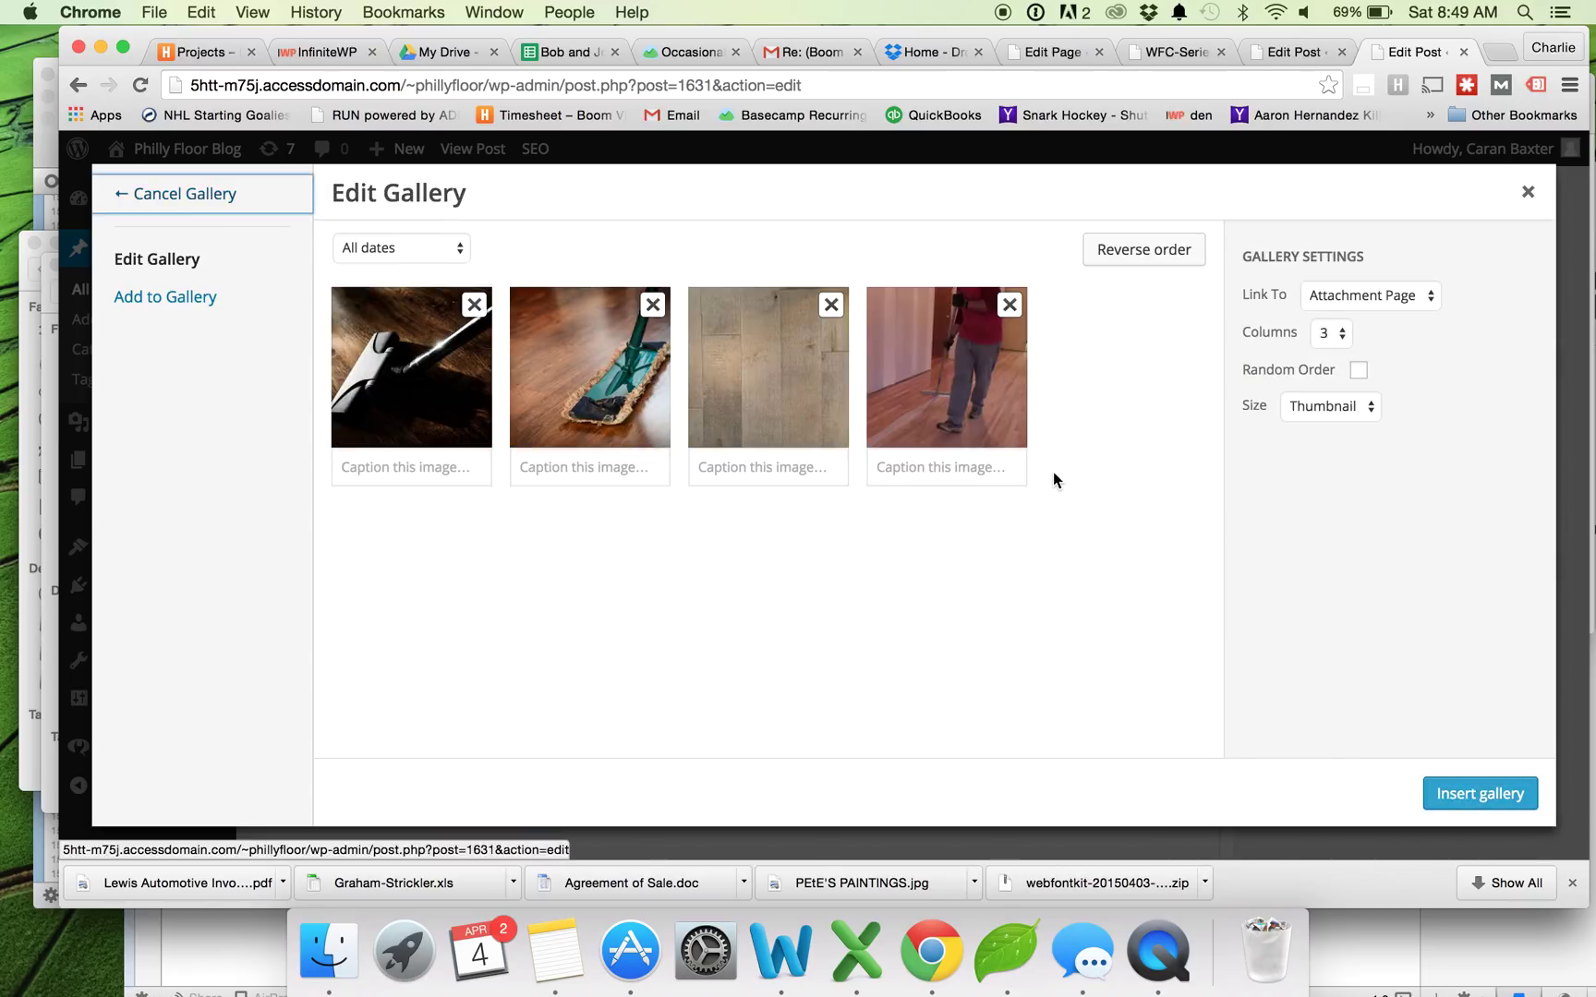
{"action": "left_click", "coordinate": [598, 468]}
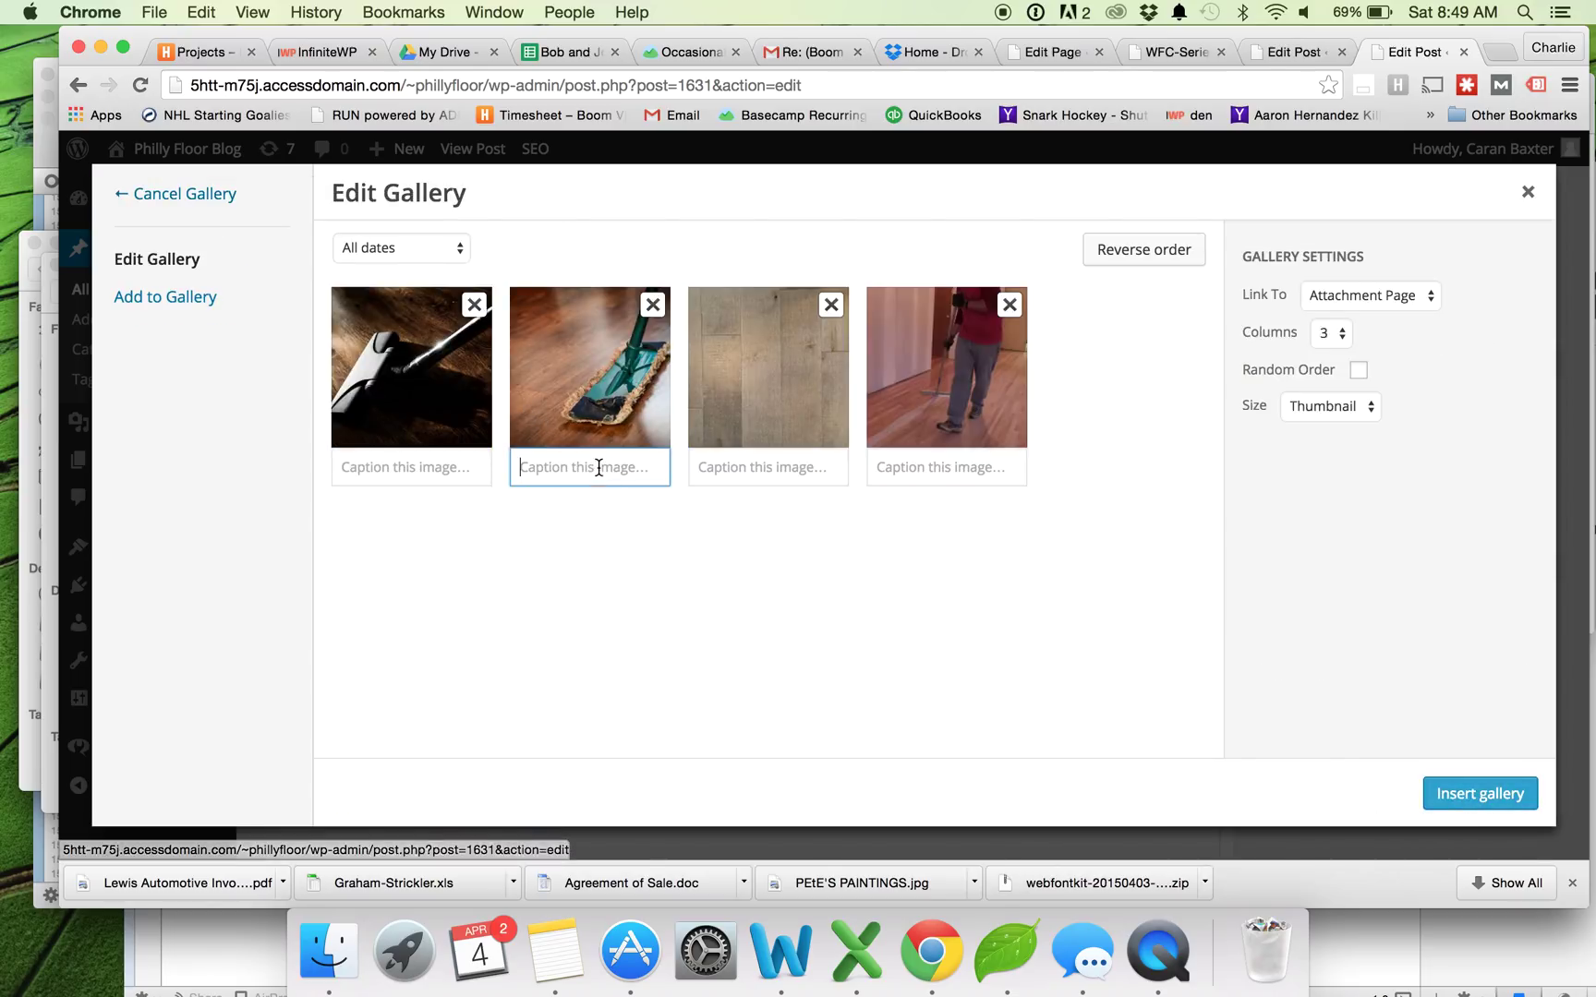
{"action": "mouse_move", "coordinate": [748, 385]}
{"action": "left_mouse_down"}
{"action": "mouse_move", "coordinate": [537, 374]}
{"action": "mouse_move", "coordinate": [802, 378]}
{"action": "mouse_move", "coordinate": [759, 385]}
{"action": "left_mouse_up"}
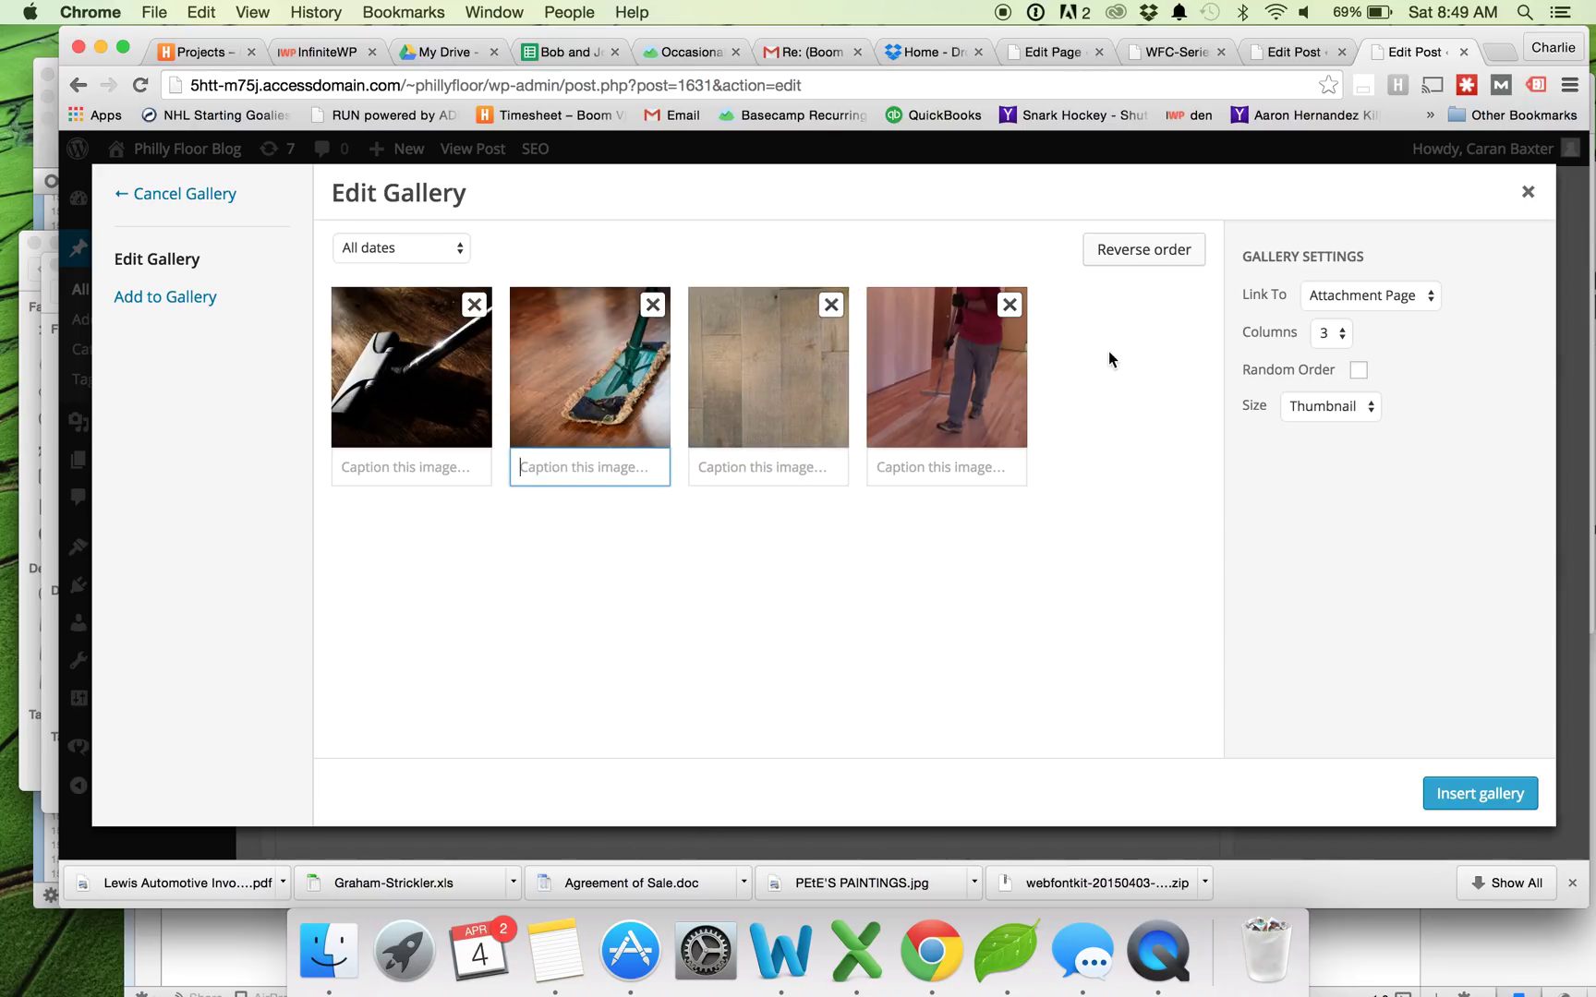
{"action": "left_click", "coordinate": [1347, 295]}
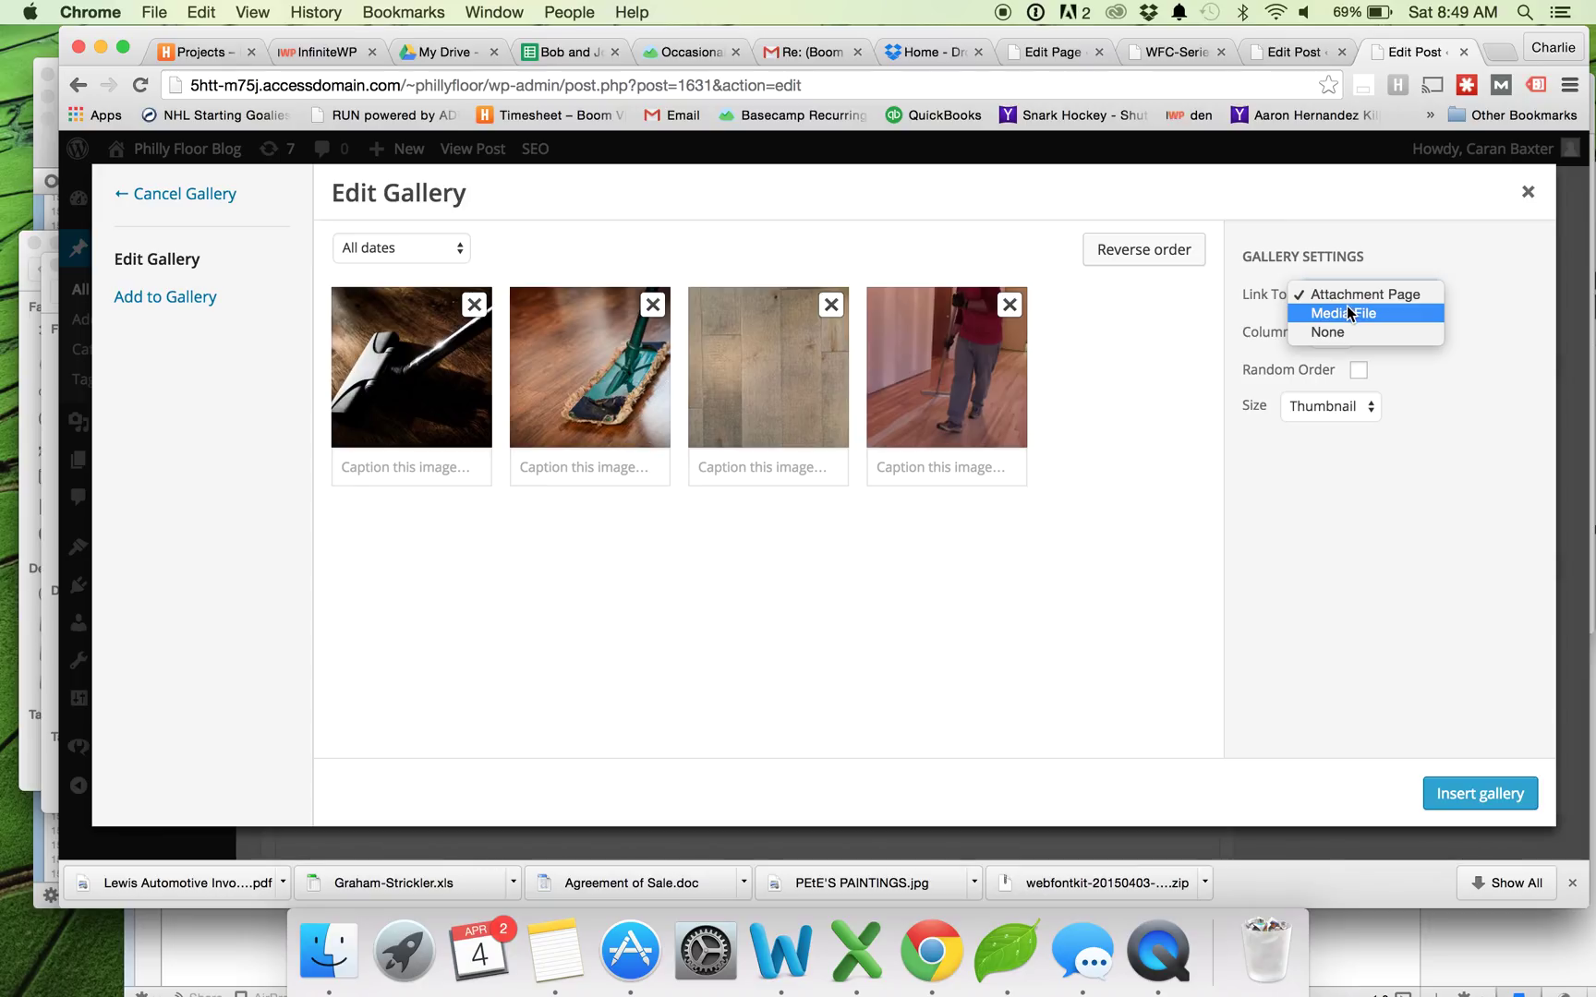
{"action": "left_click", "coordinate": [1348, 313]}
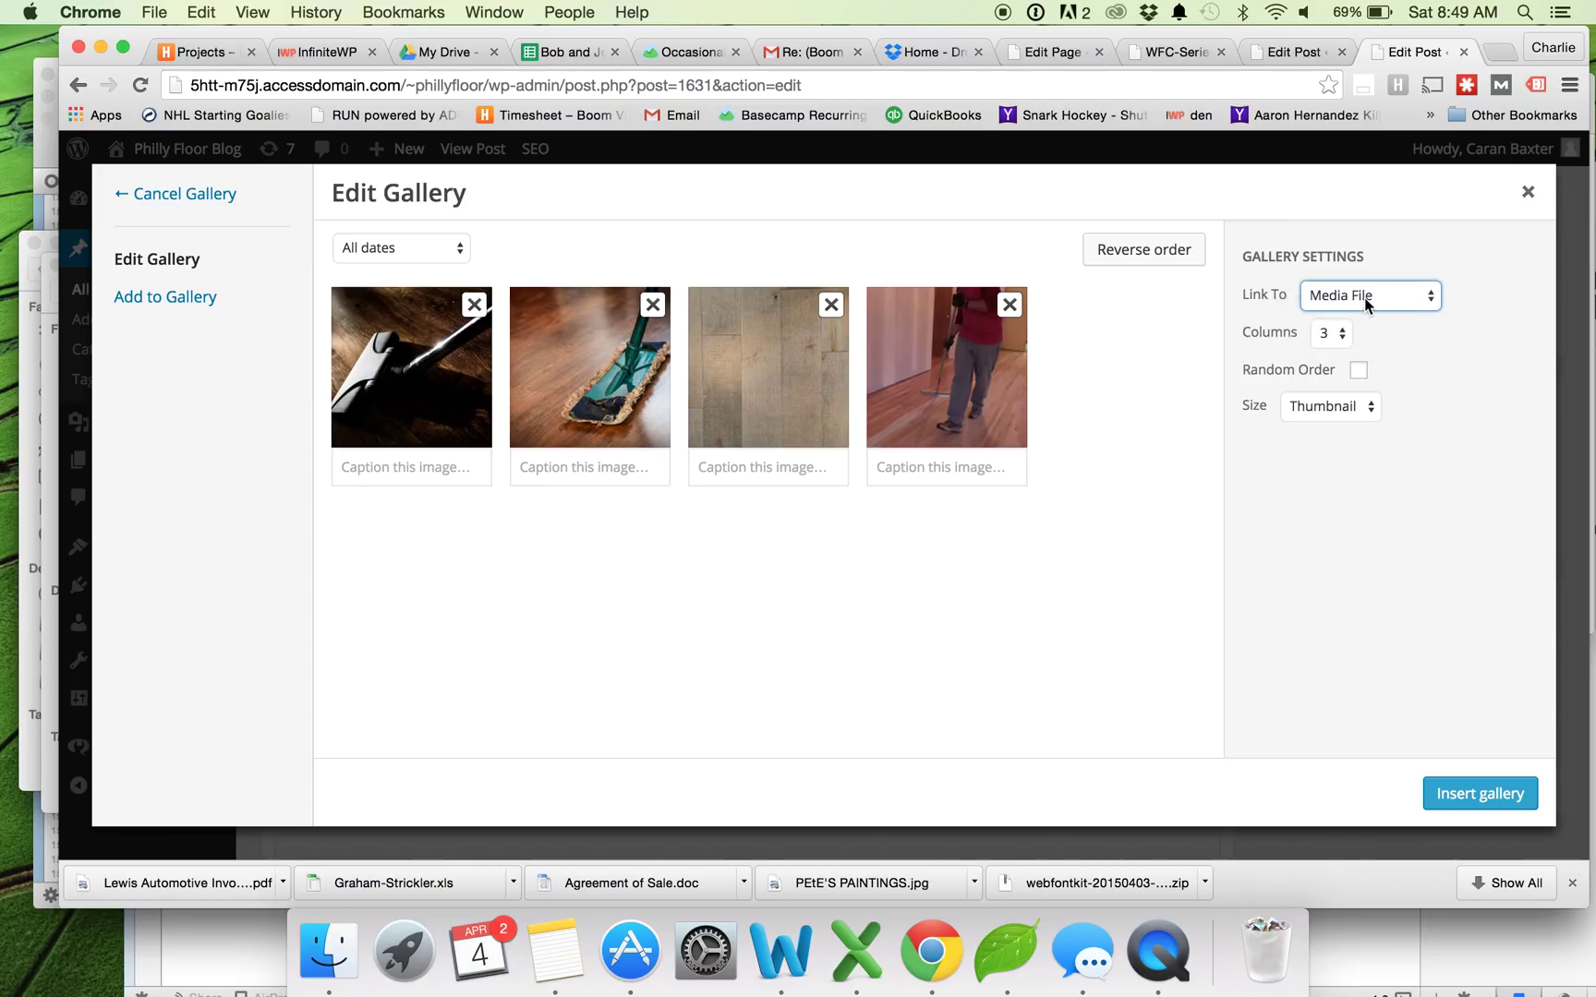
{"action": "left_click", "coordinate": [1329, 334]}
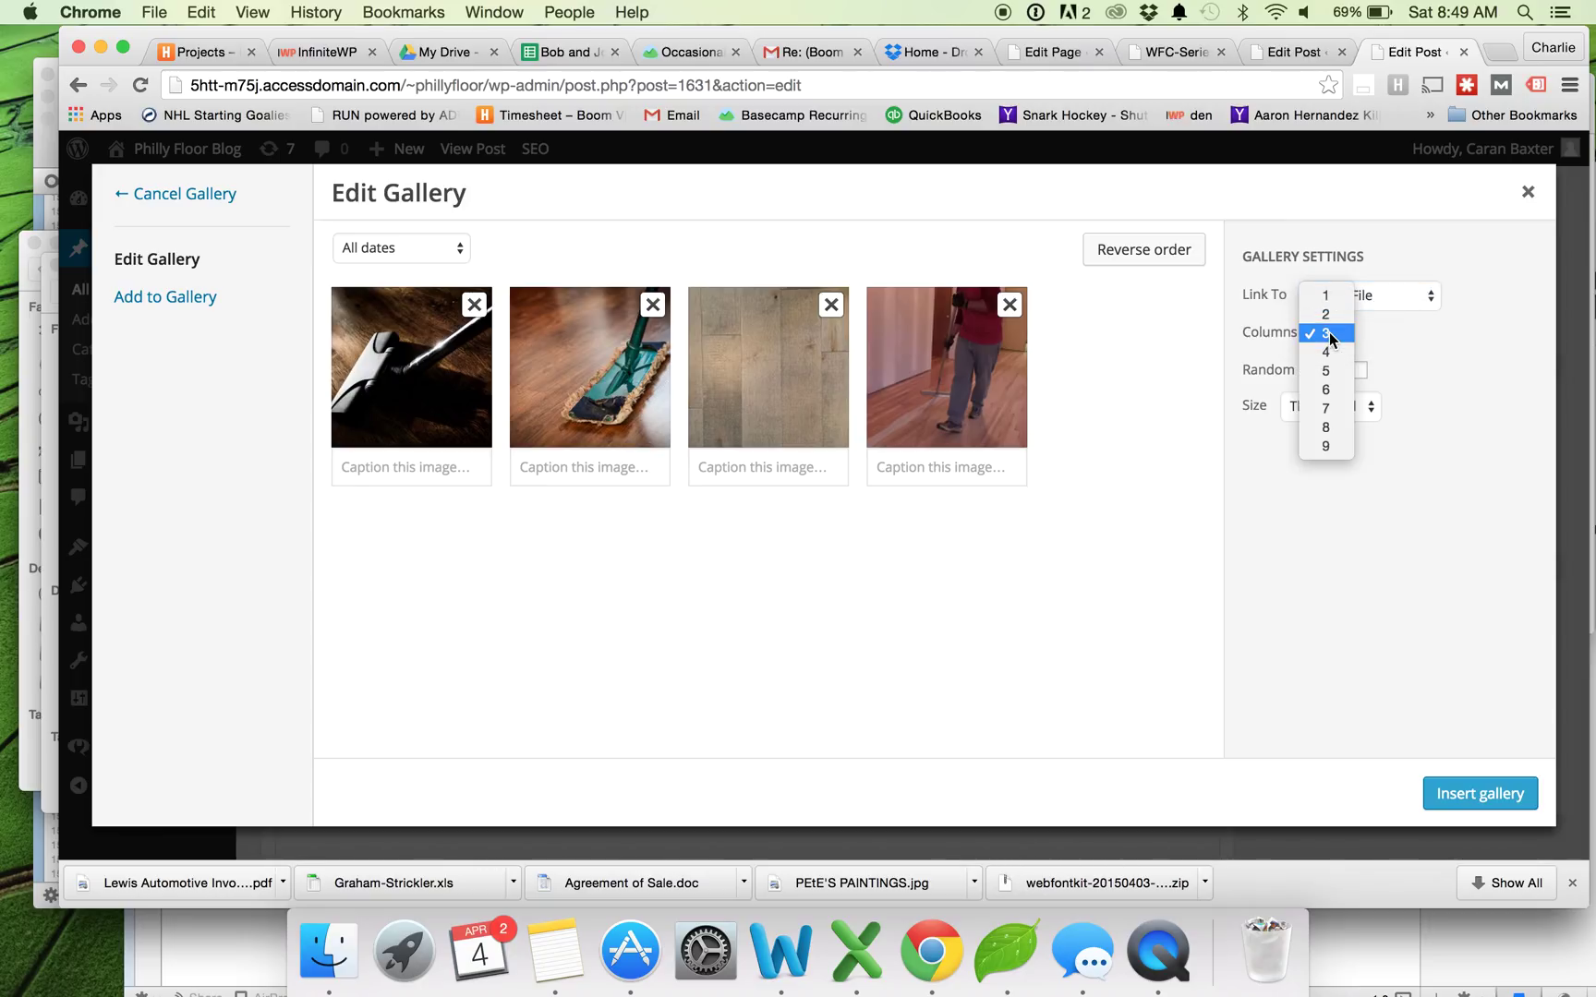
{"action": "left_click", "coordinate": [1330, 339]}
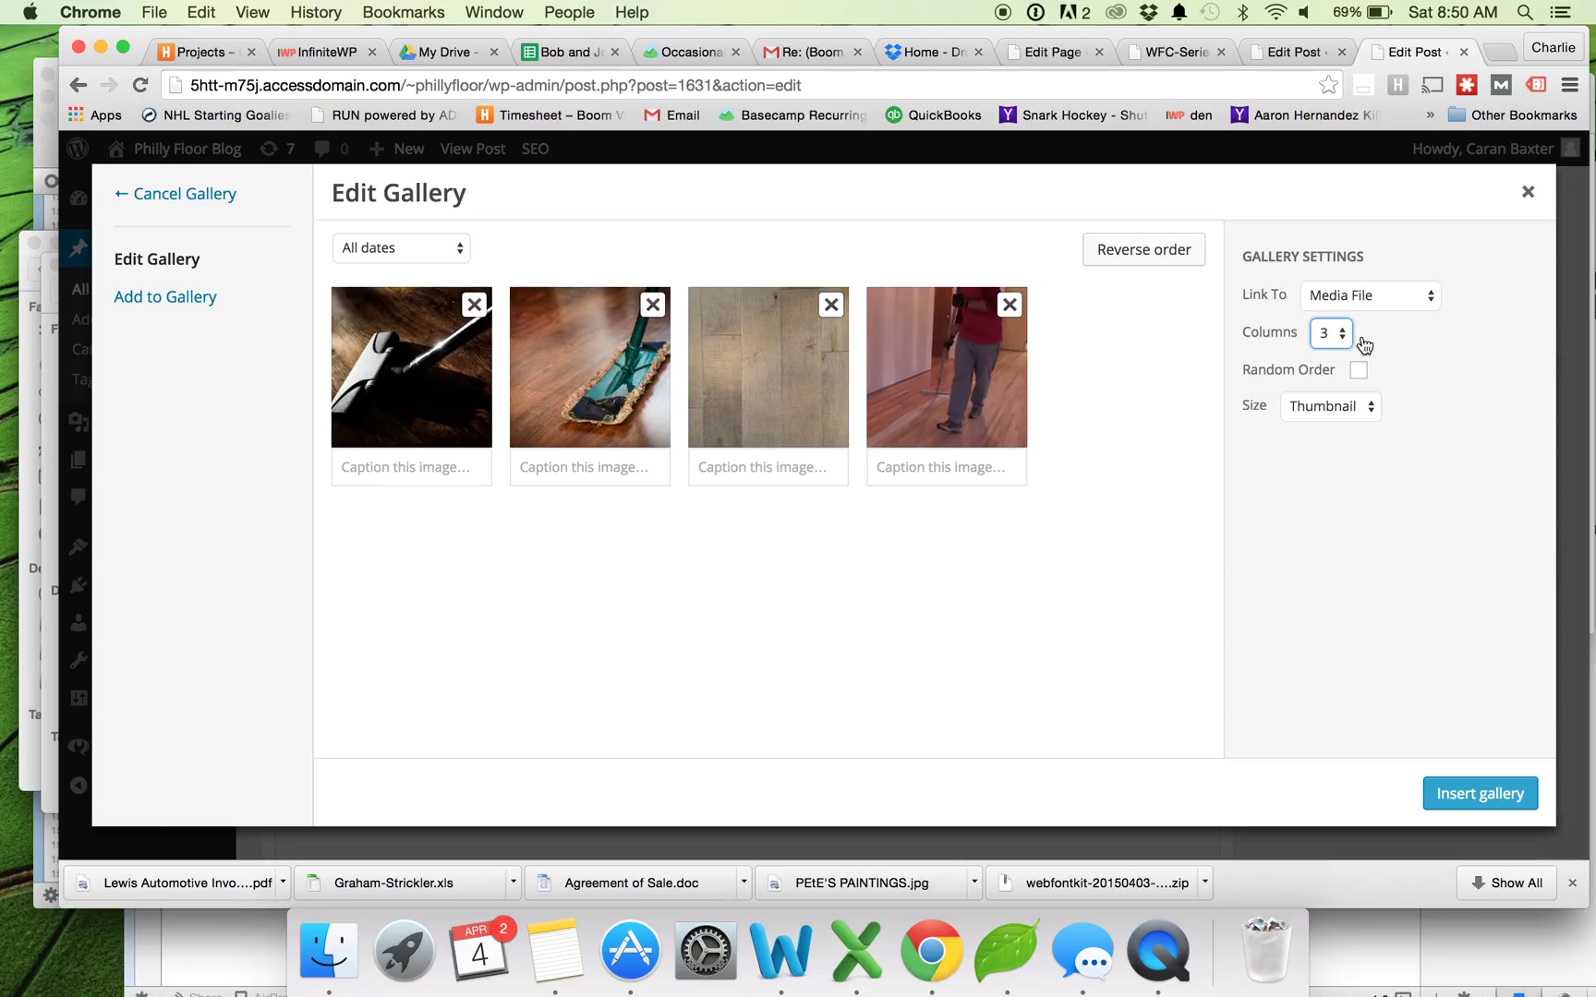
{"action": "left_click", "coordinate": [1354, 409]}
{"action": "left_click", "coordinate": [1329, 407]}
{"action": "left_click", "coordinate": [1461, 796]}
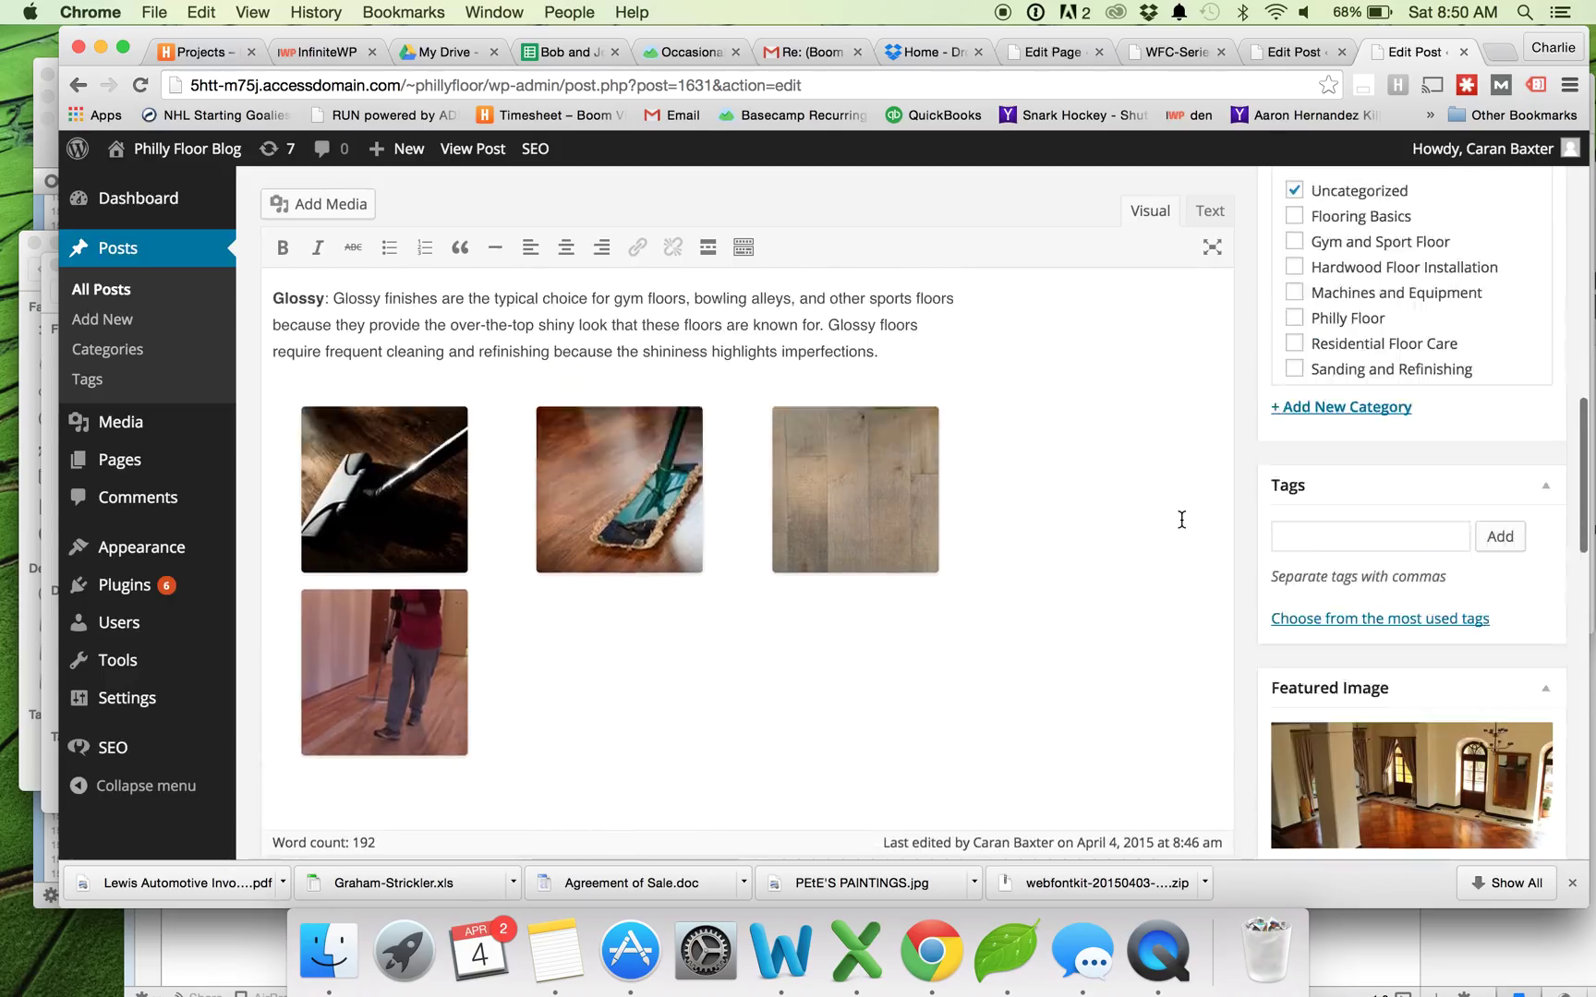
{"action": "scroll", "coordinate": [1181, 520], "scroll_direction": "up", "scroll_amount": 5}
Step: Update the post, view it live, and open the vacuum cleaner image in the lightbox
{"action": "left_click", "coordinate": [1495, 278]}
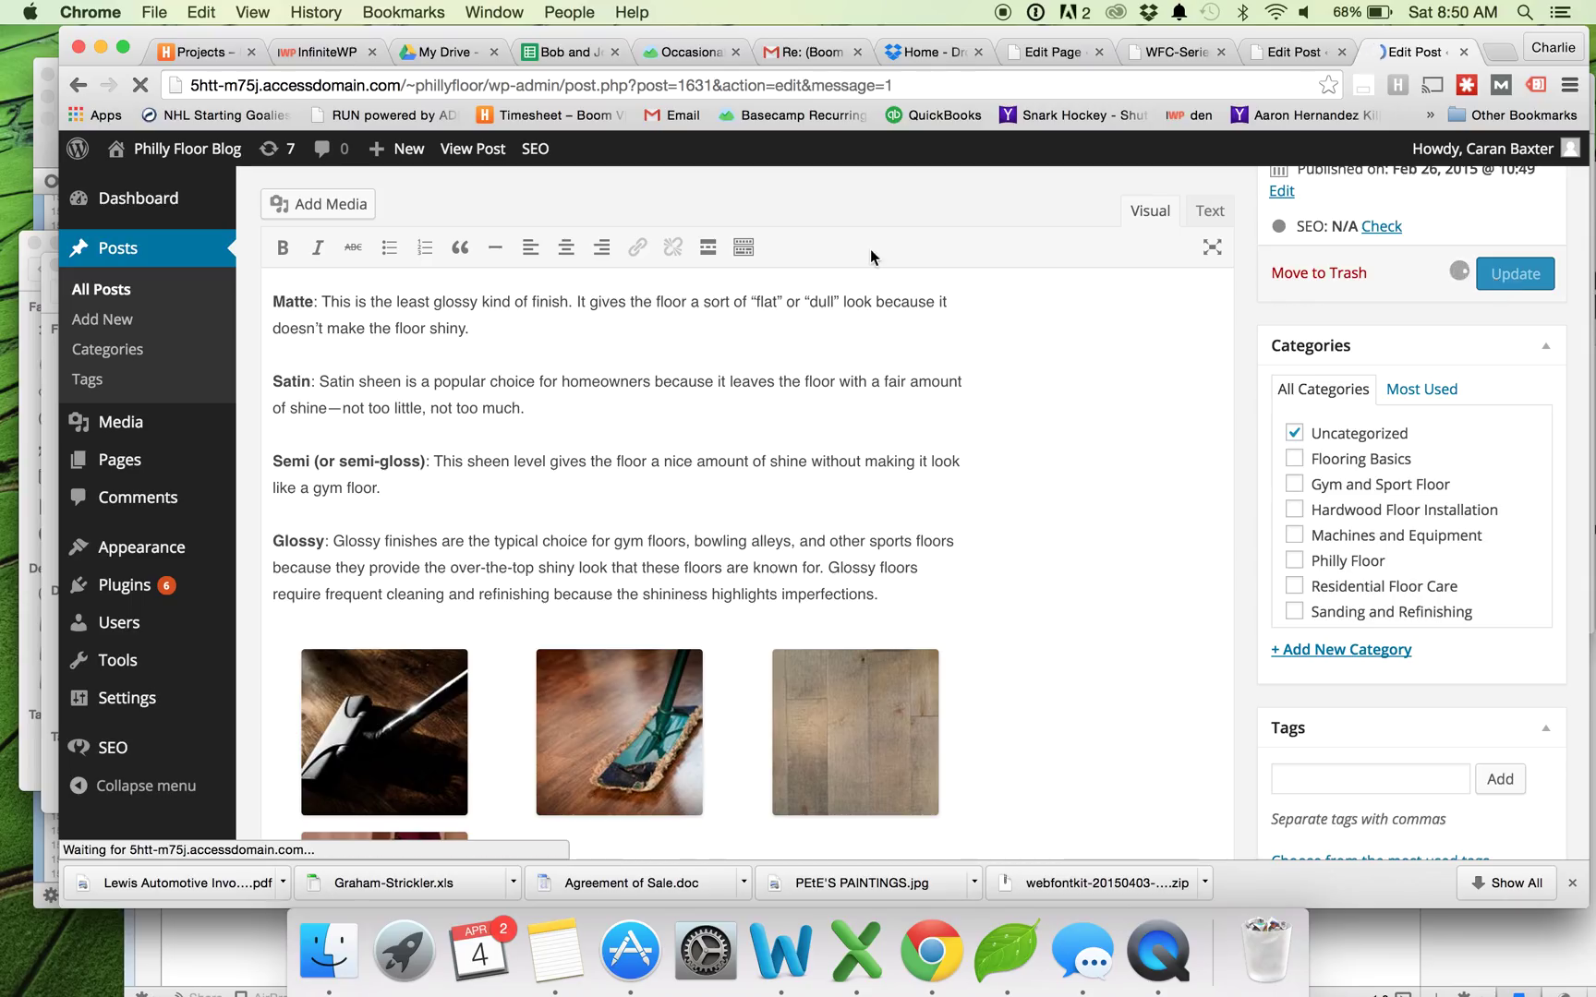
{"action": "left_click", "coordinate": [421, 325]}
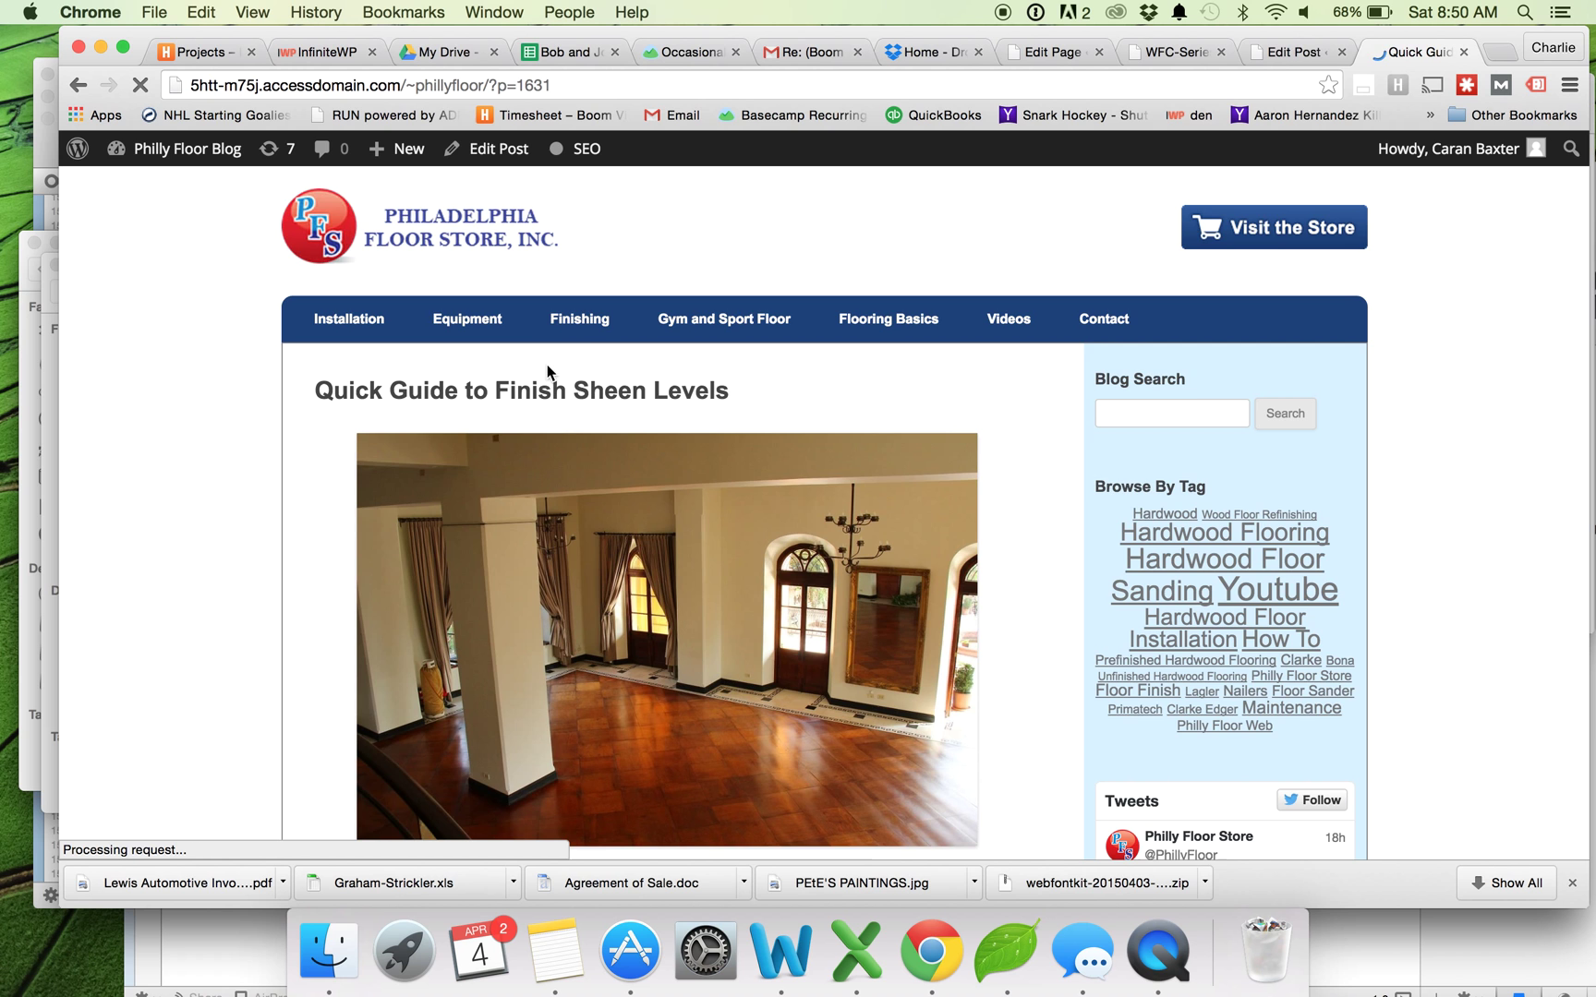
{"action": "scroll", "coordinate": [580, 419], "scroll_direction": "down", "scroll_amount": 10}
{"action": "scroll", "coordinate": [580, 419], "scroll_direction": "down", "scroll_amount": 4}
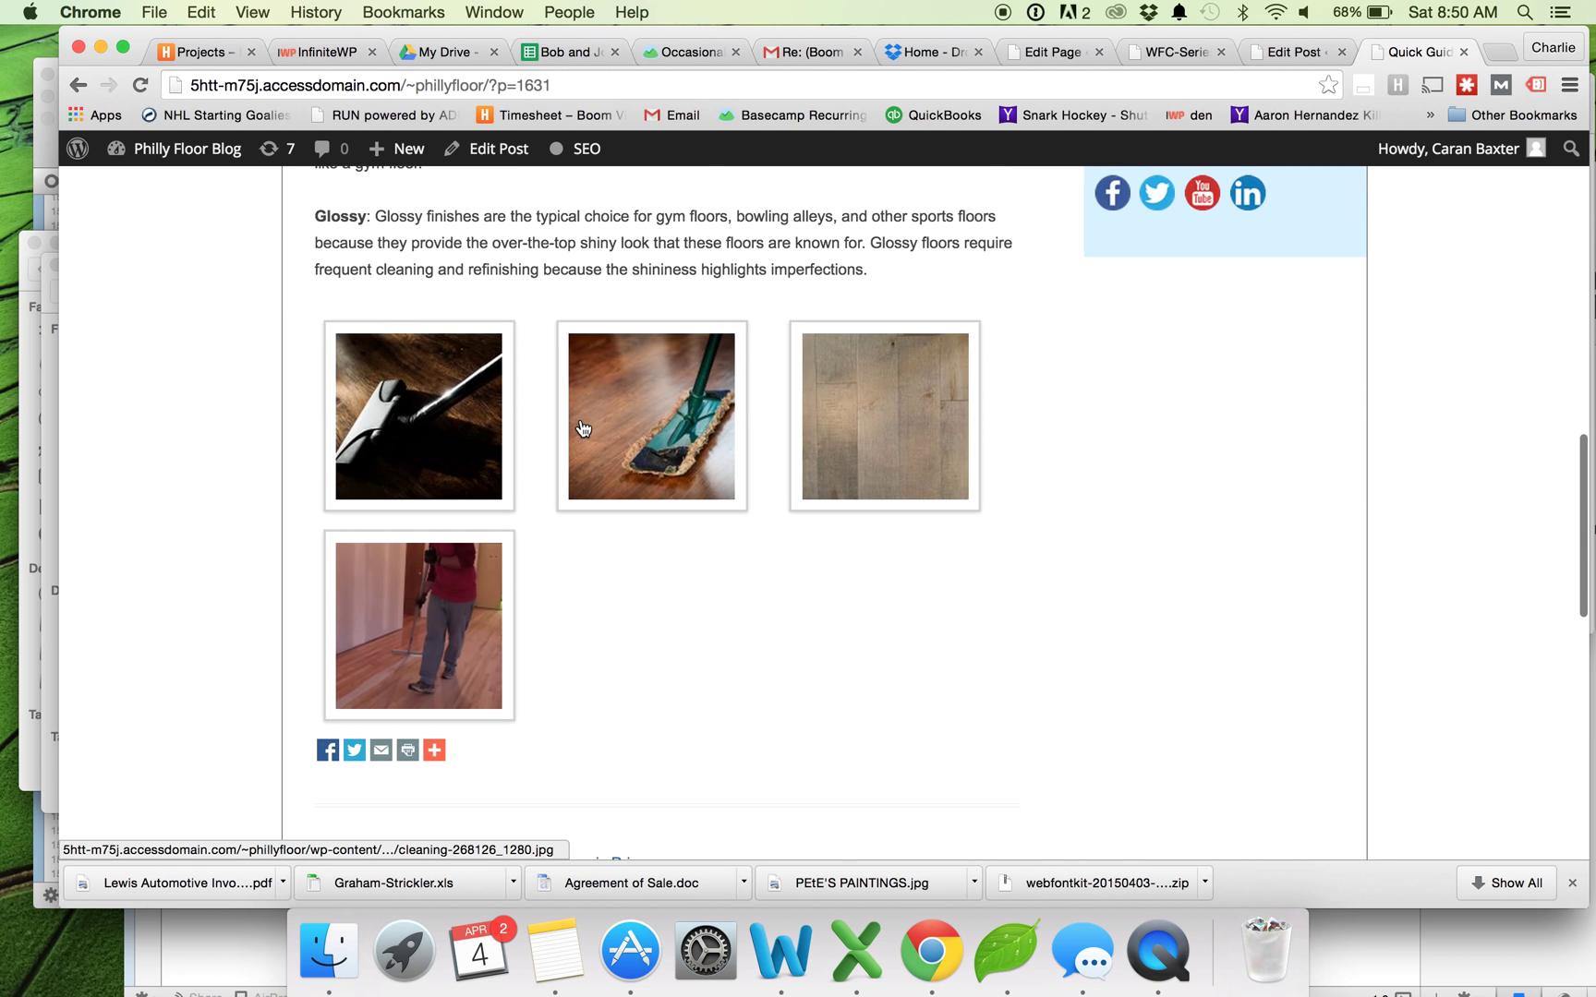
{"action": "left_click", "coordinate": [388, 386]}
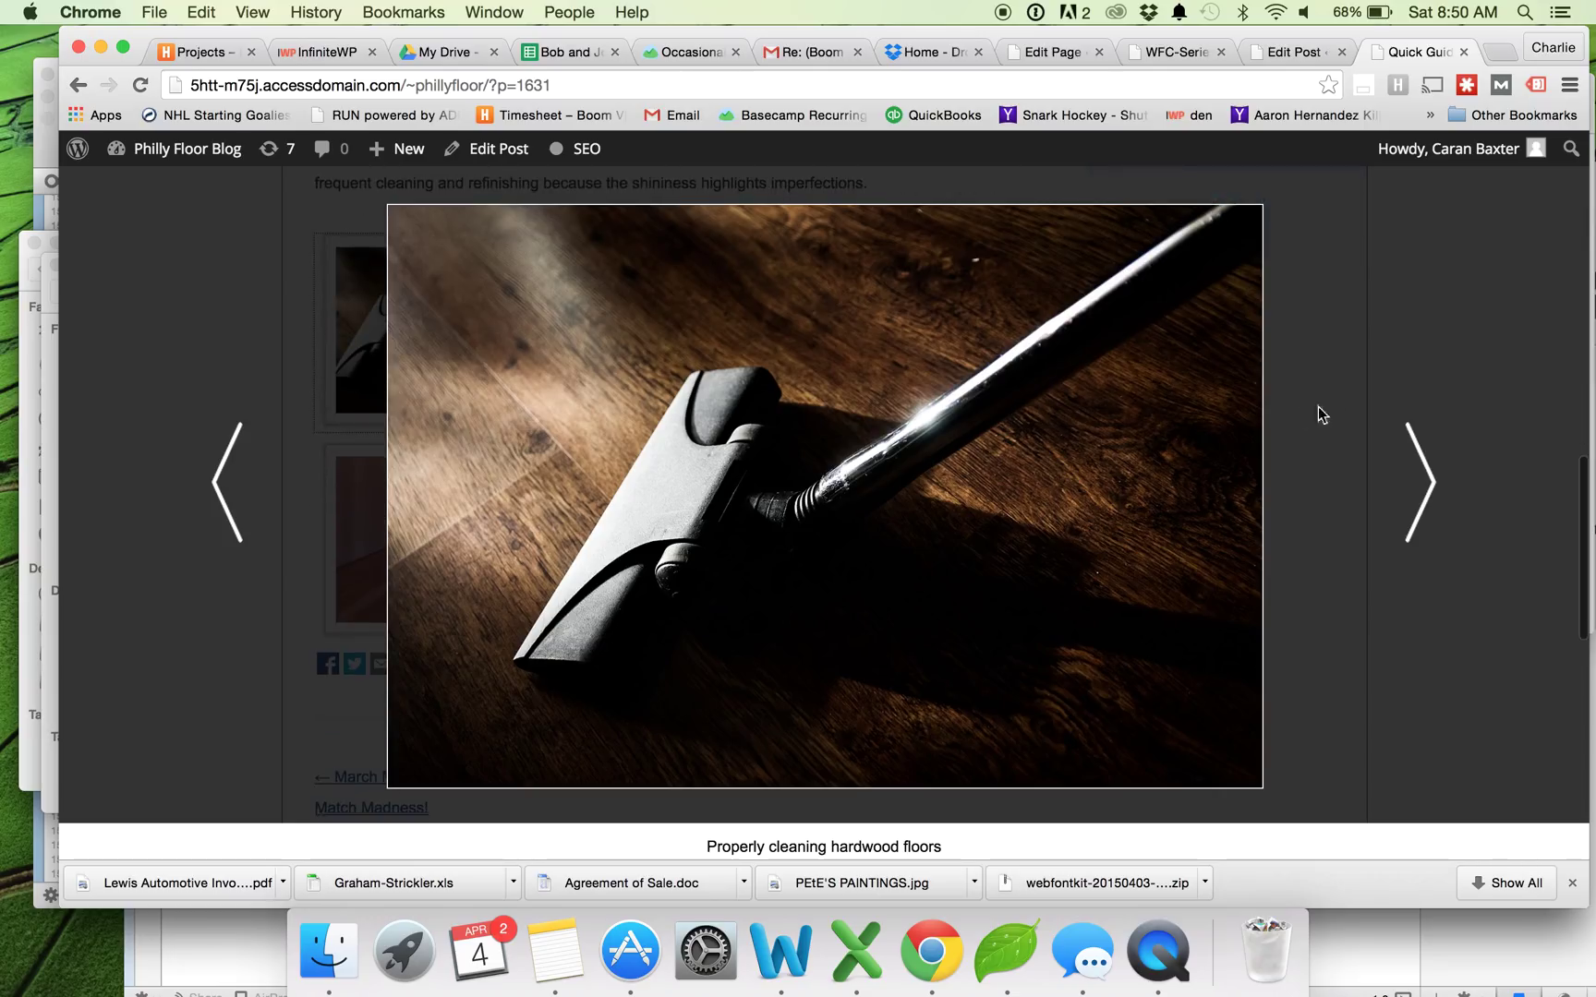
Step: Advance the lightbox to the mop image, resize the browser window, then close the lightbox
{"action": "left_click", "coordinate": [1425, 475]}
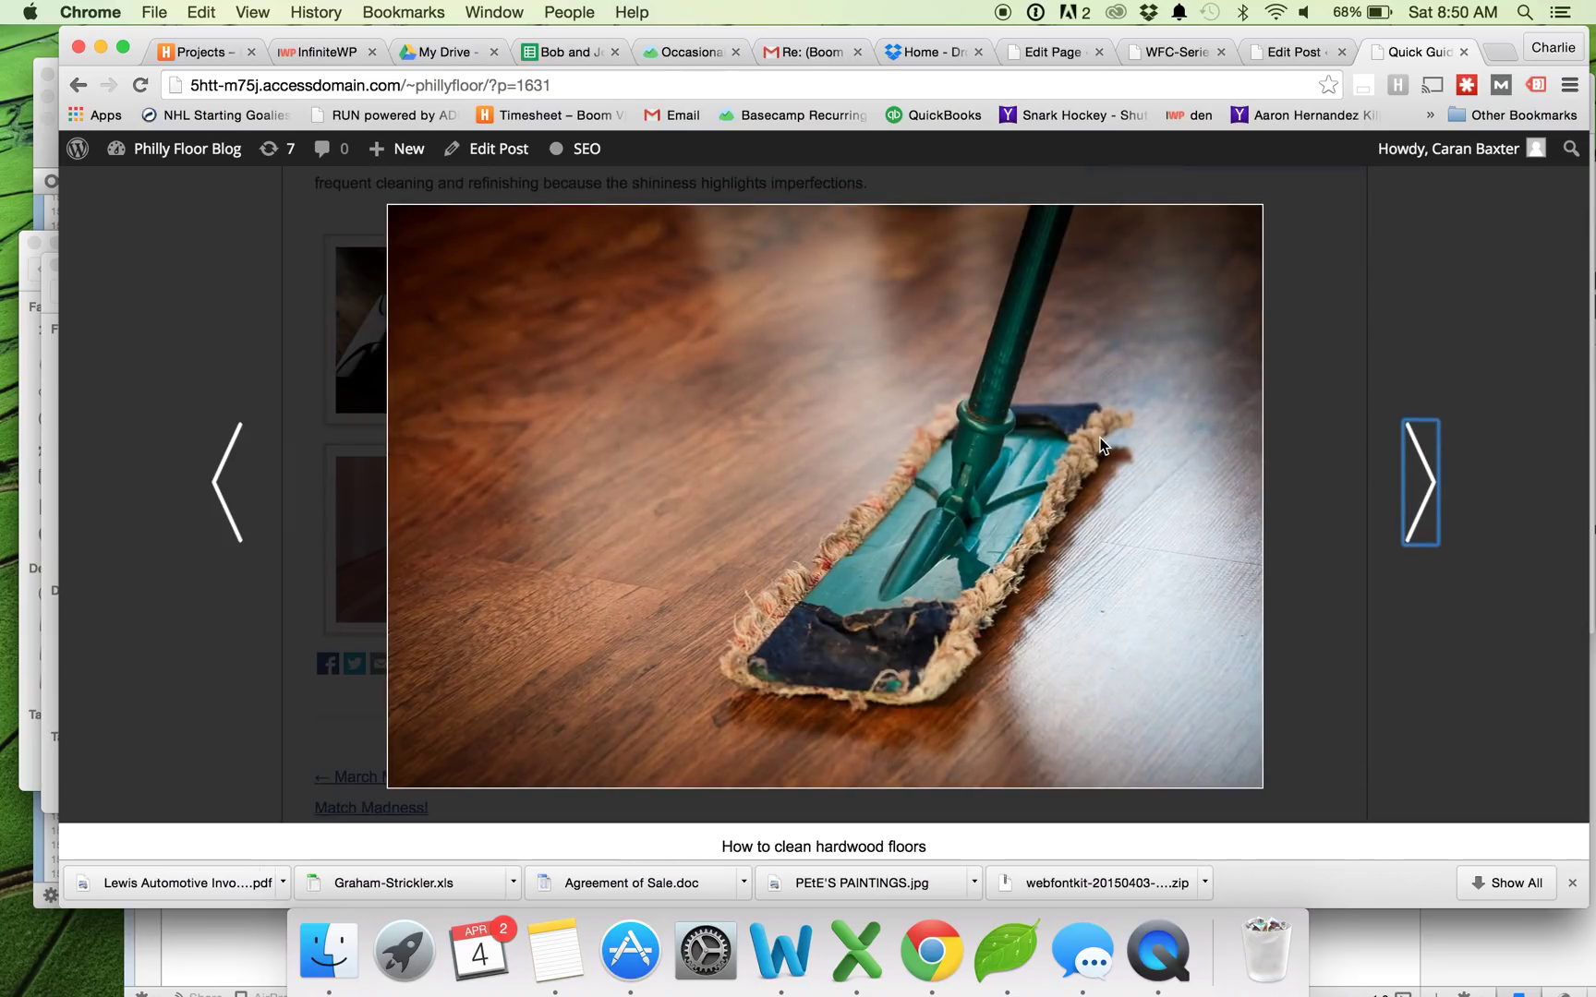
{"action": "left_click_drag", "start_coordinate": [1590, 418], "coordinate": [163, 465]}
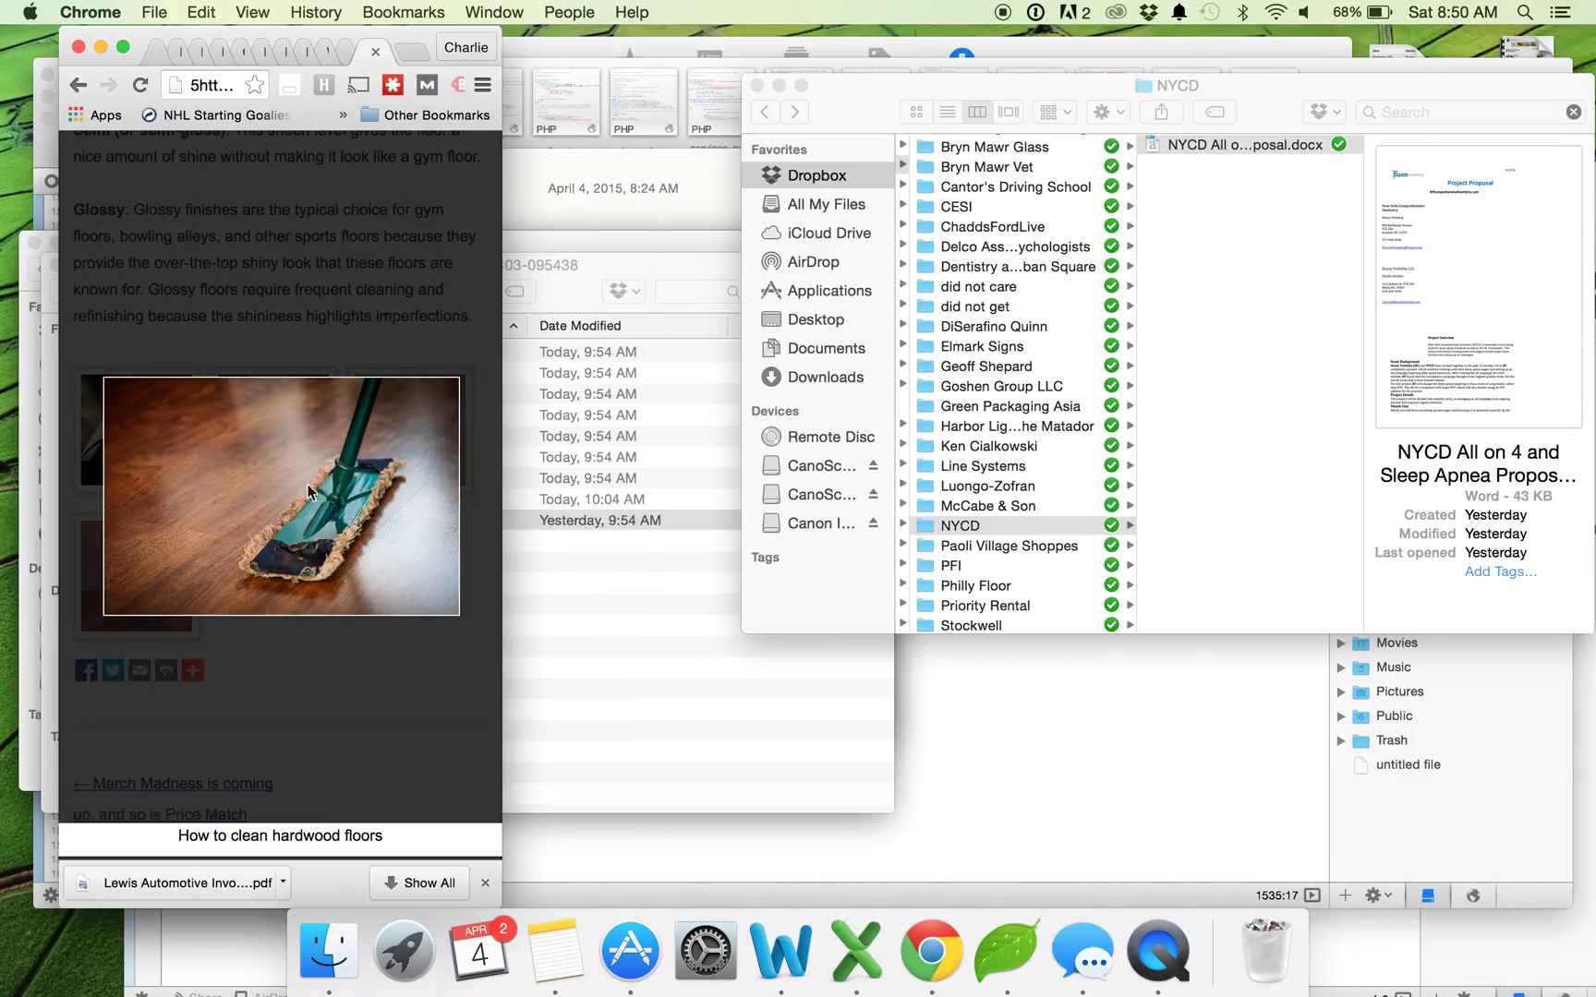
{"action": "left_click_drag", "start_coordinate": [501, 376], "coordinate": [1493, 381]}
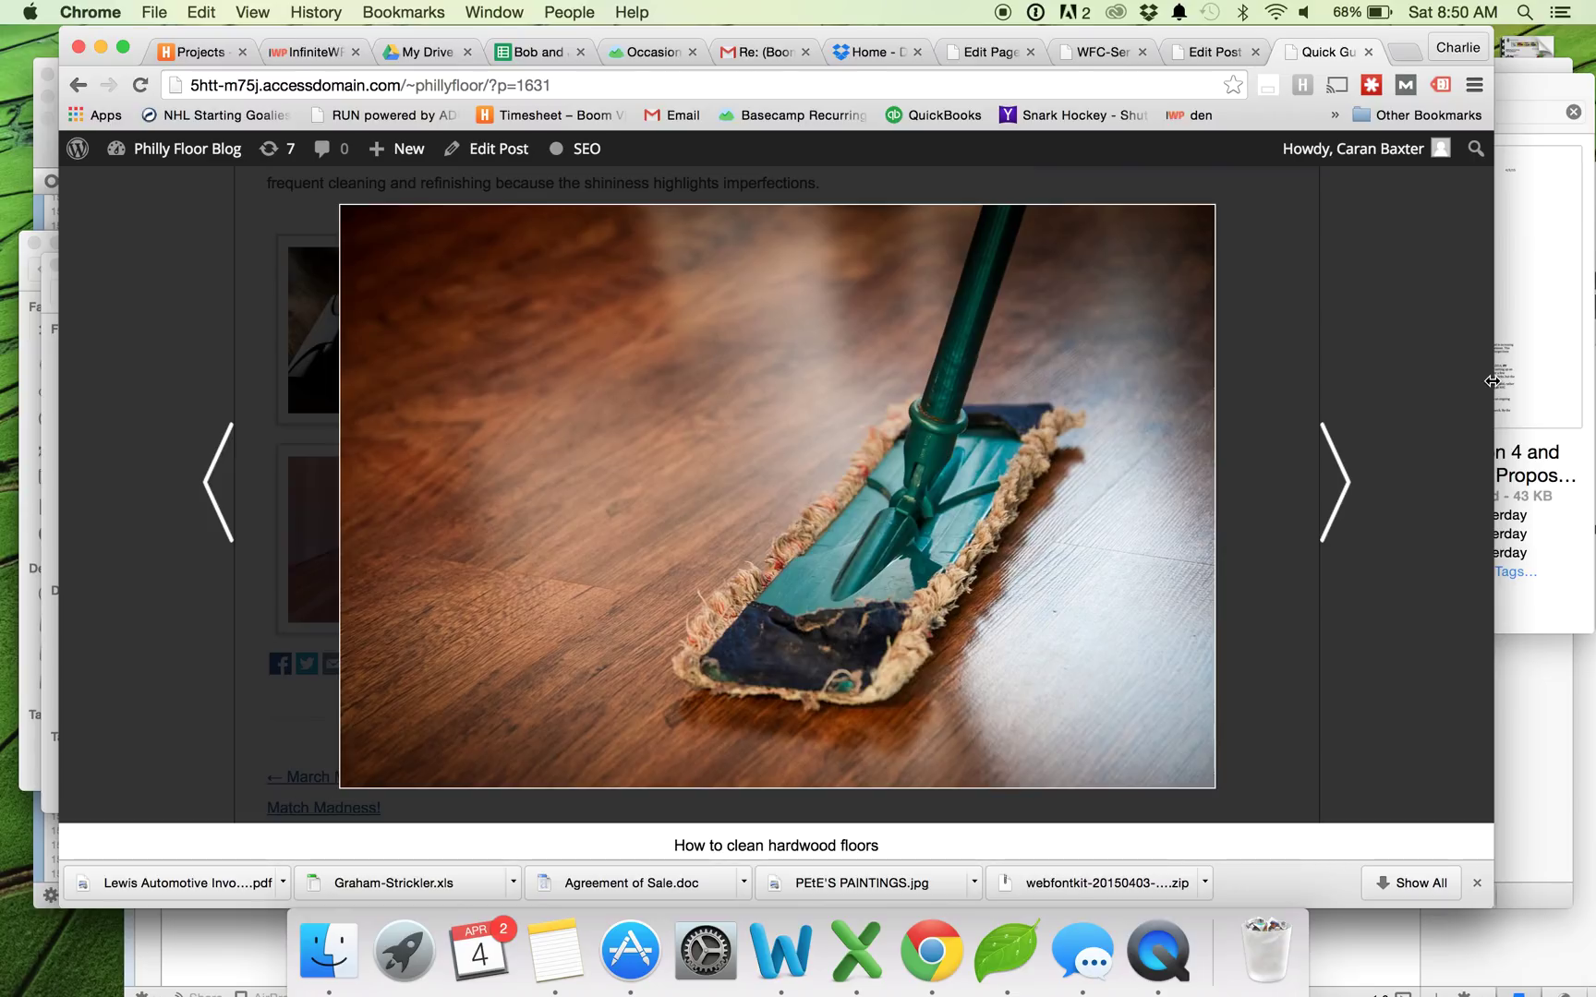
{"action": "left_click", "coordinate": [1362, 341]}
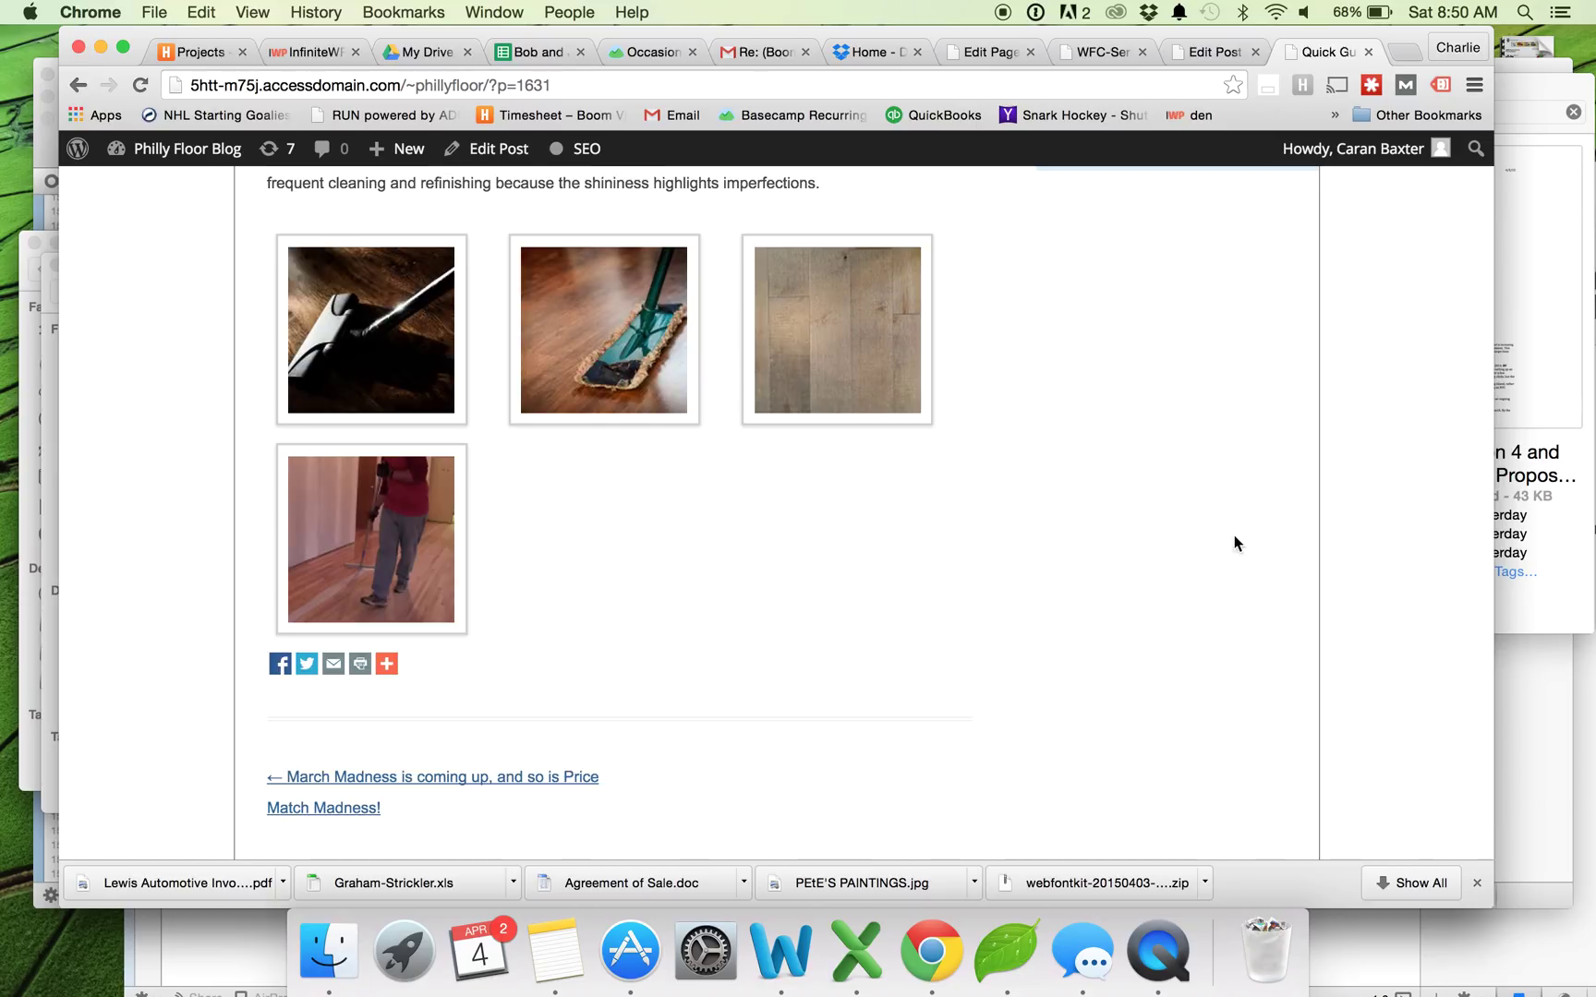
{"action": "left_click", "coordinate": [1155, 954]}
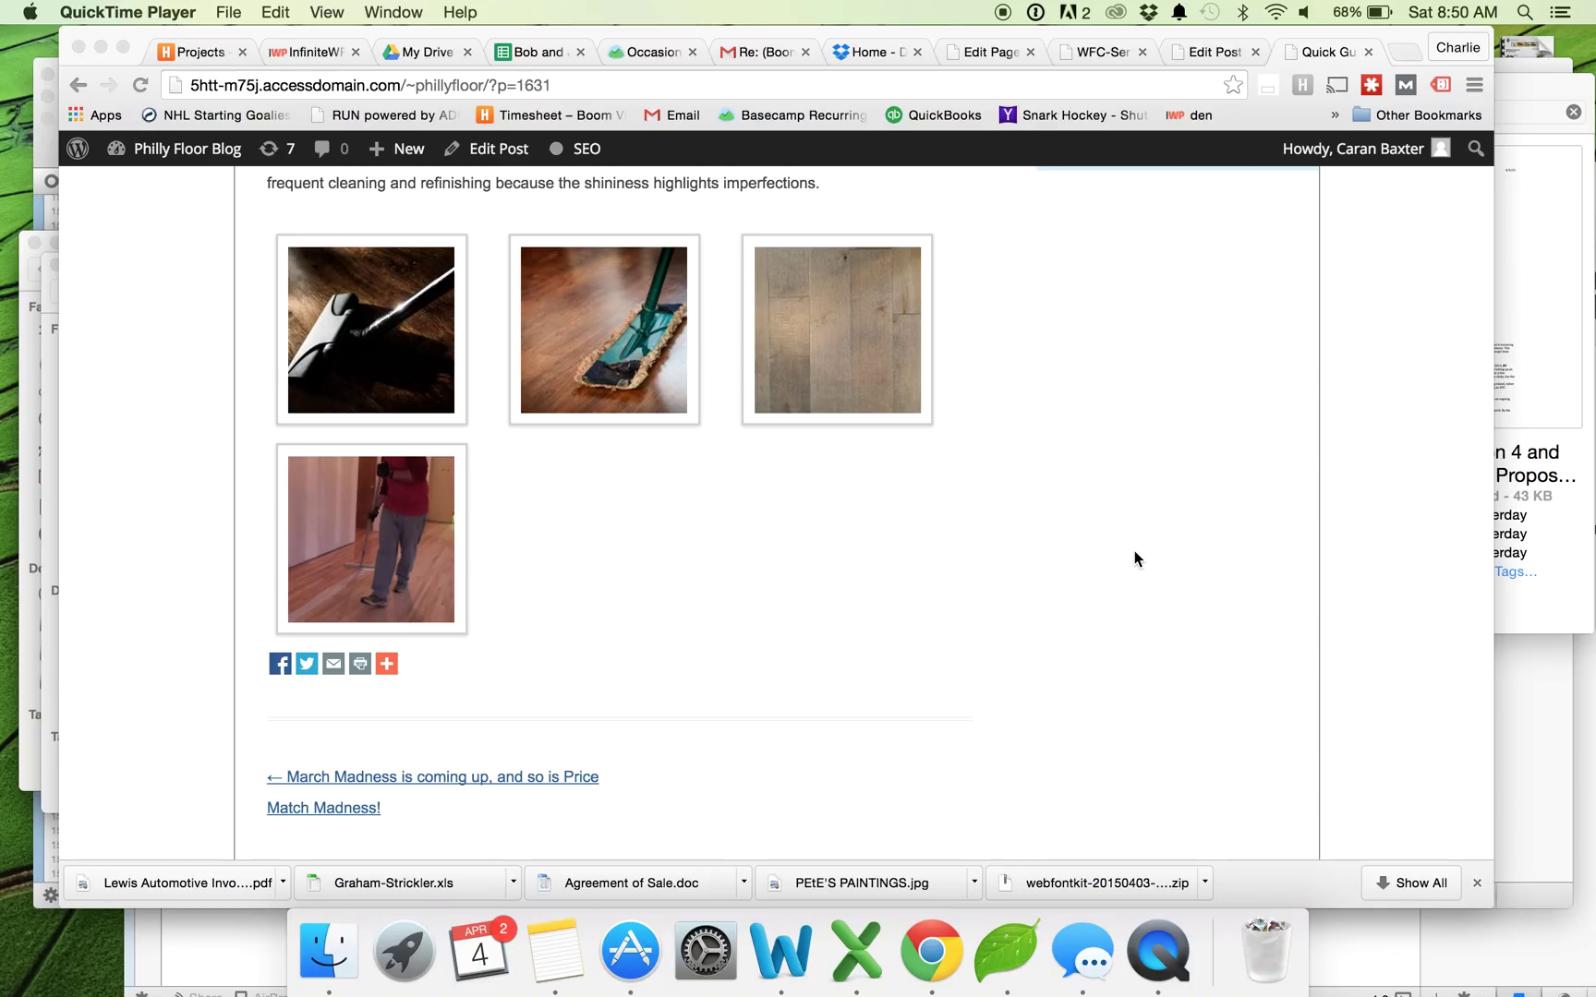